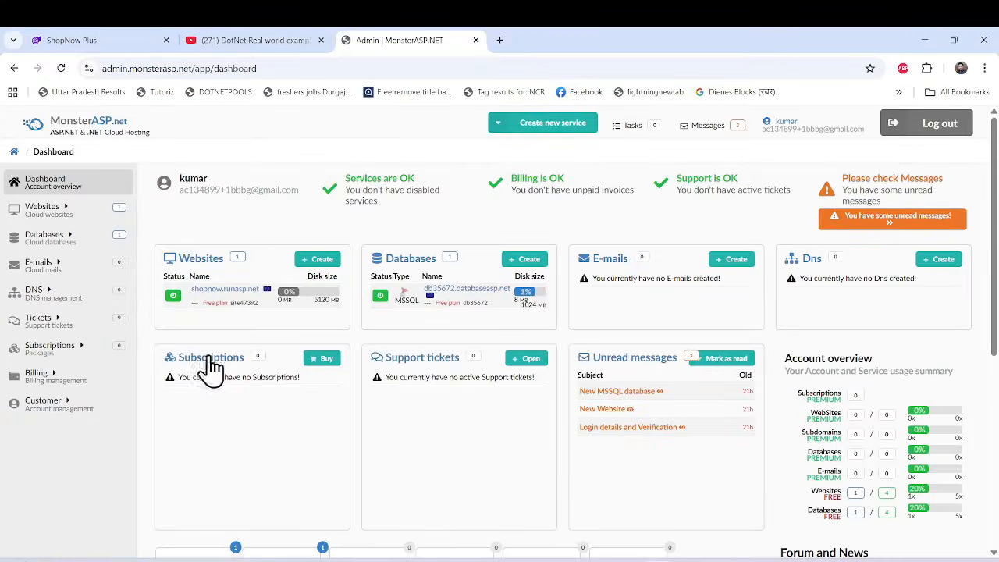
Switch to the ShopNow Plus site and look over its home page, from the category row to Best of Electronics.
left_click(94, 39)
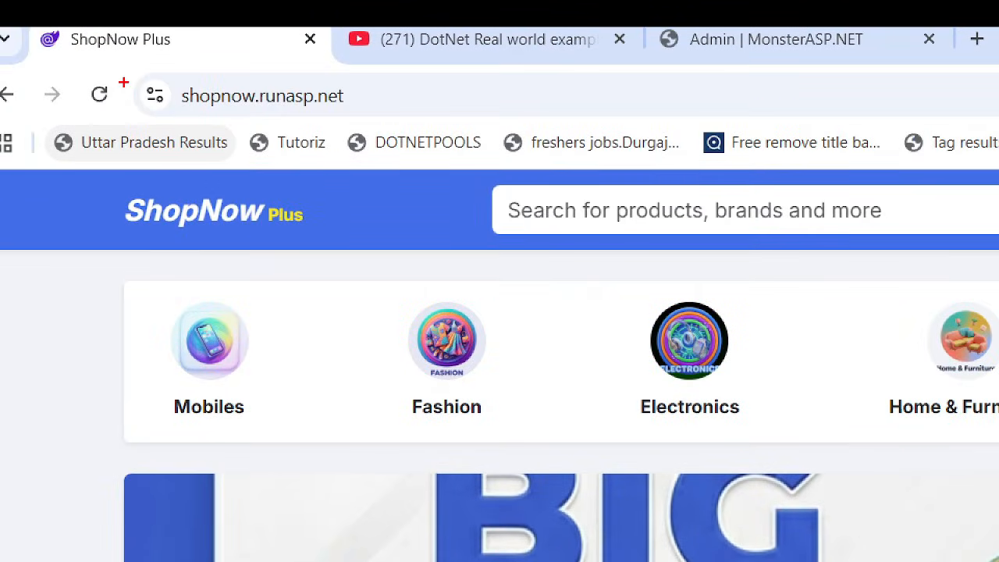
left_click_drag(124, 82, 396, 116)
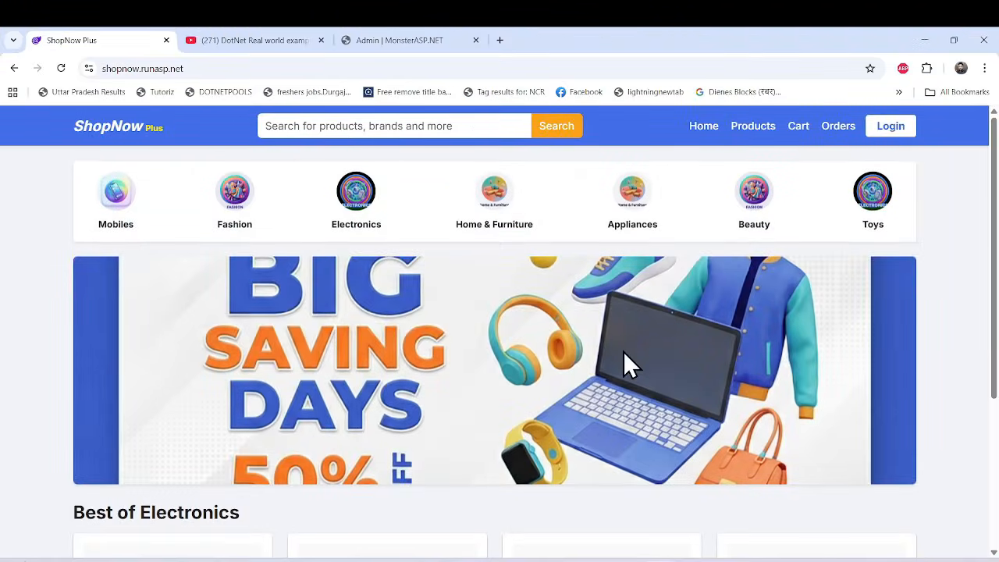
scroll(624, 364, "down", 2)
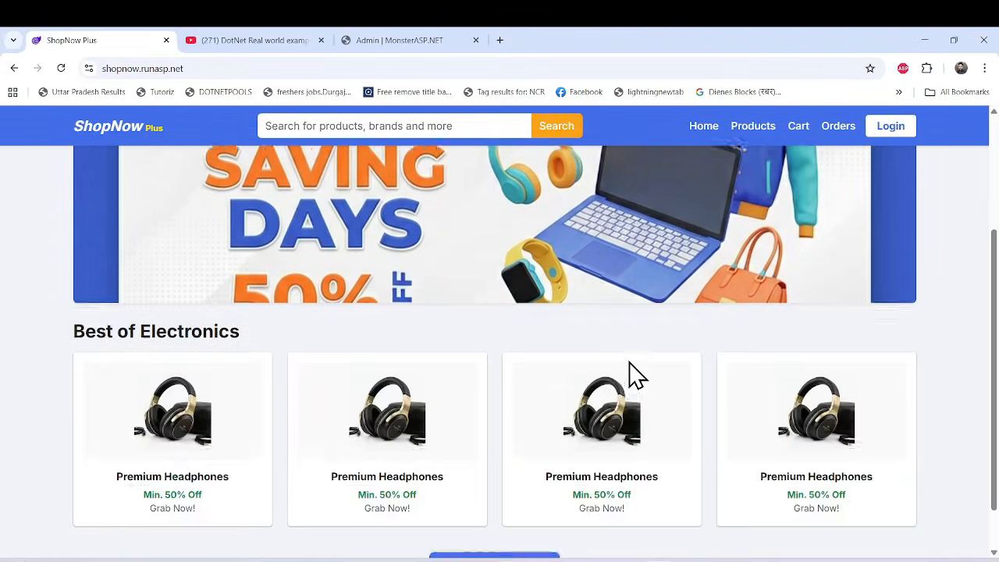
scroll(629, 369, "up", 2)
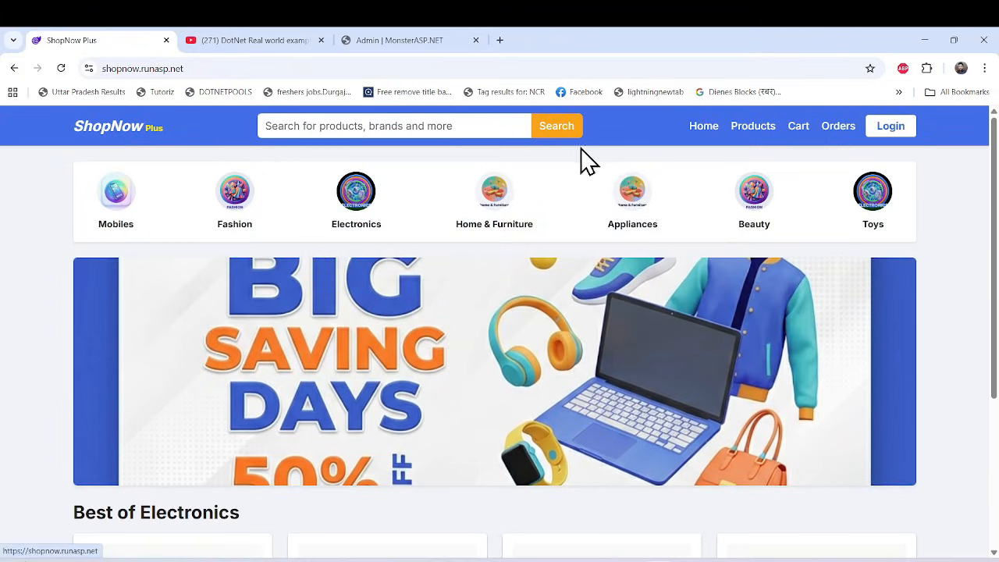
scroll(466, 332, "down", 3)
scroll(467, 332, "up", 3)
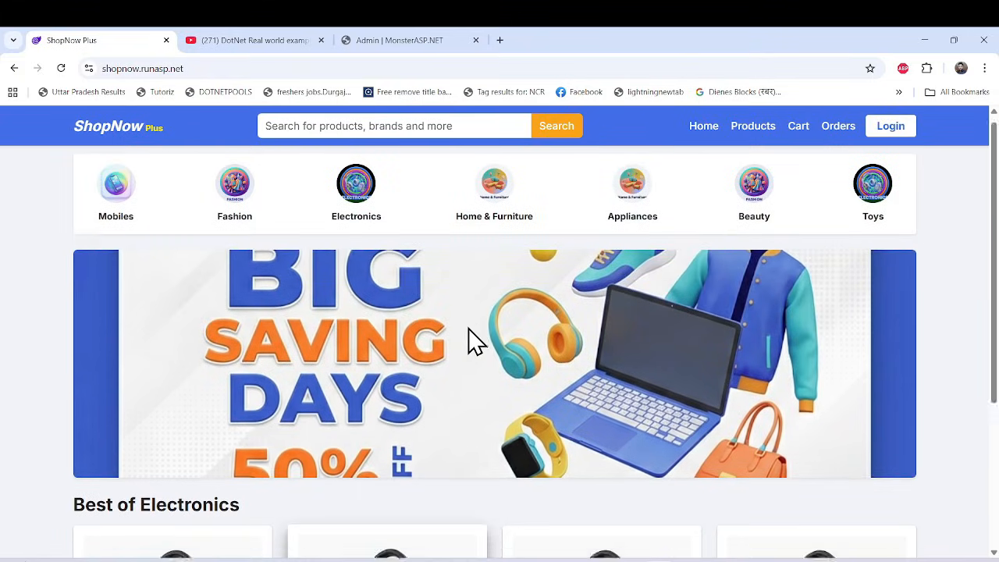
Open the product catalogue, return to the home page, and view all products from there to browse the full list.
left_click(751, 130)
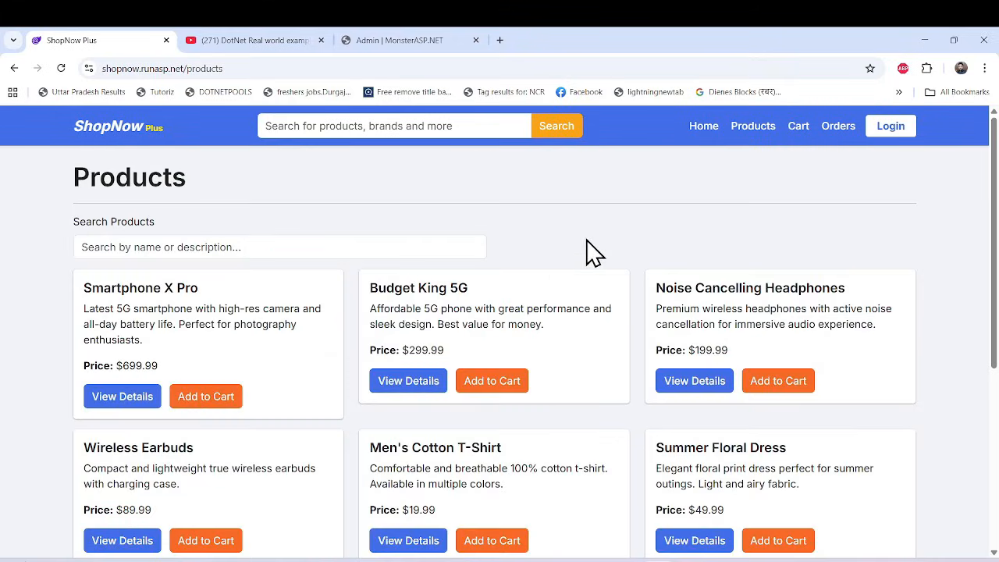
left_click(702, 127)
scroll(550, 313, "down", 3)
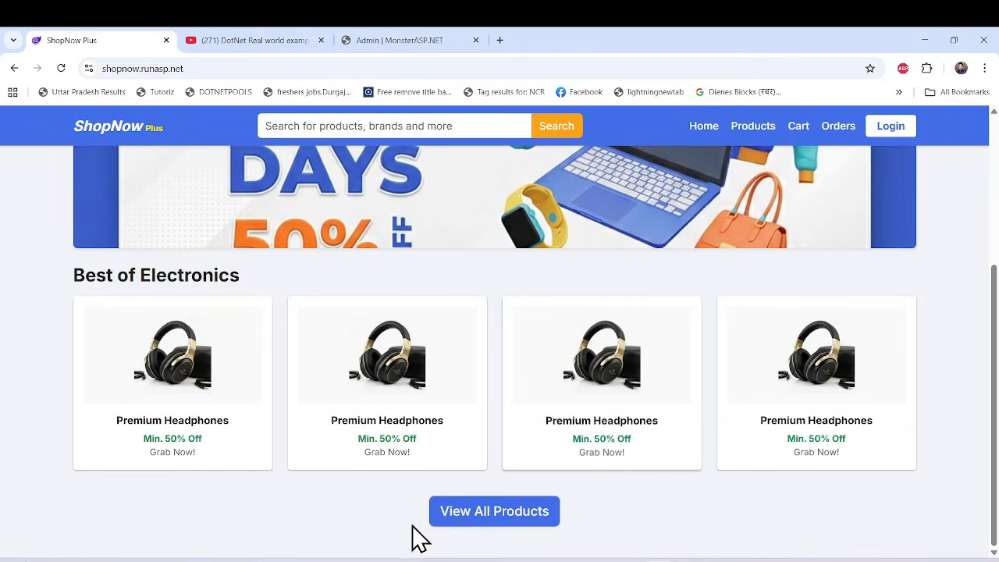
left_click(471, 516)
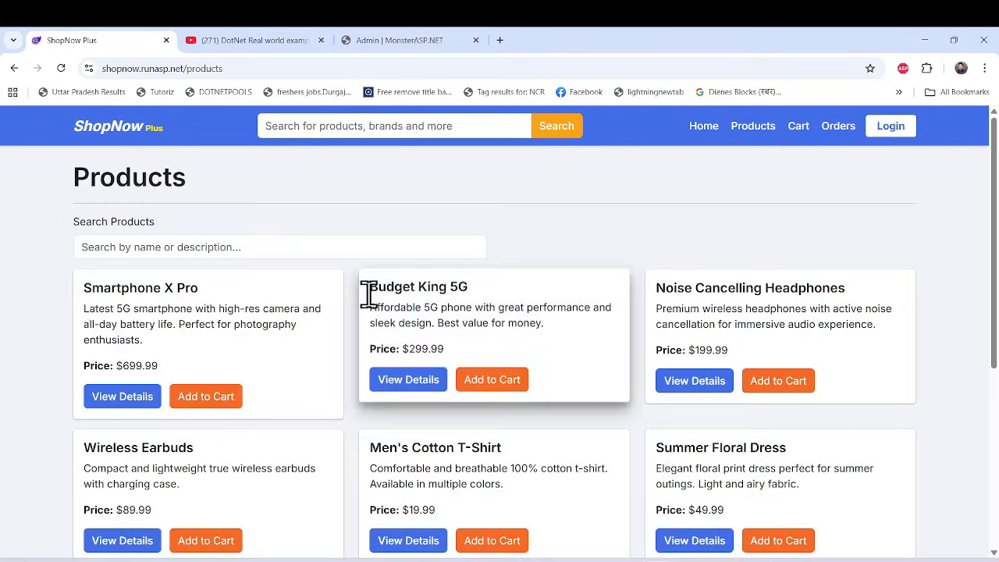
scroll(374, 390, "down", 3)
scroll(359, 425, "up", 3)
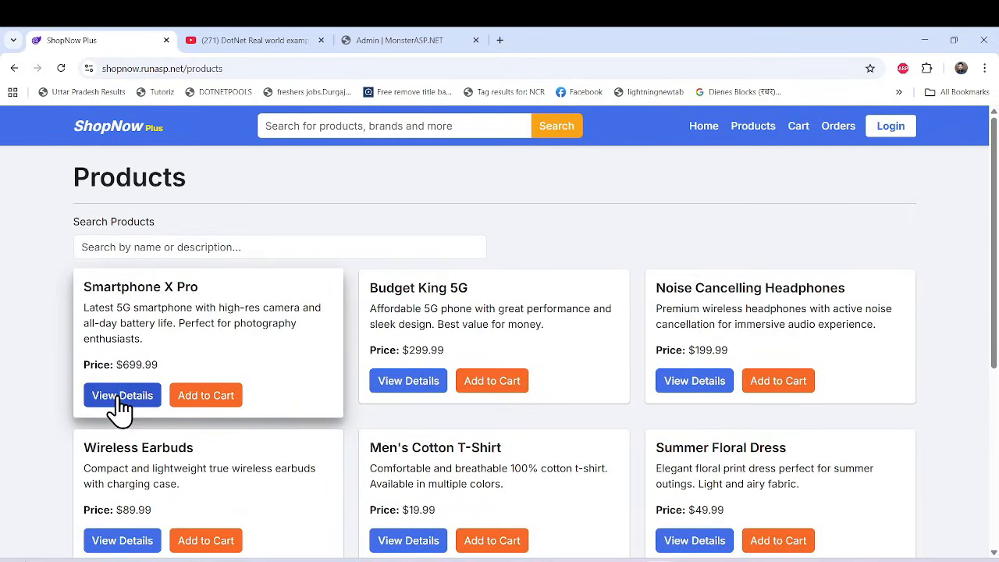
Open the details of Smartphone X Pro and add two units of it to the cart.
left_click(118, 397)
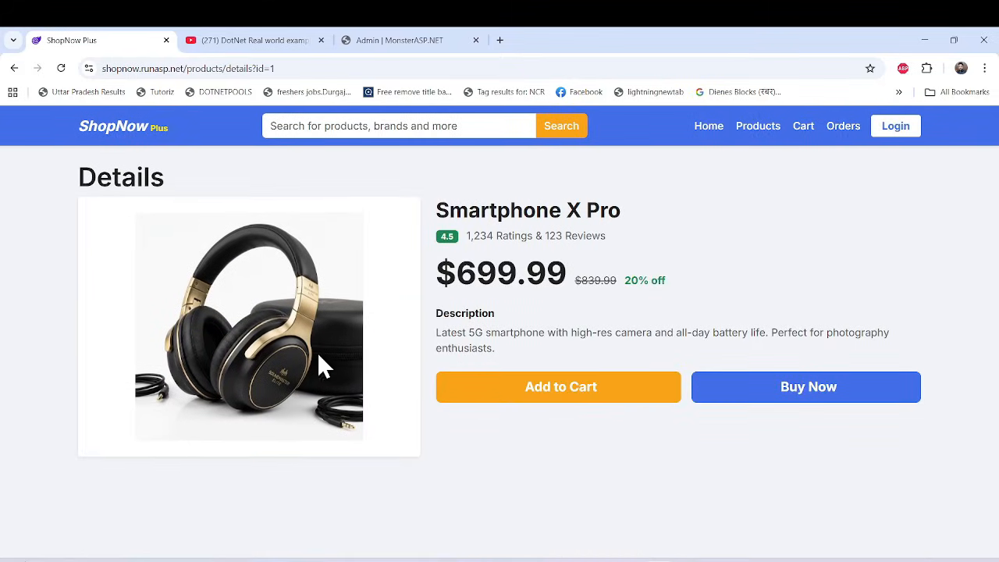
left_click(571, 400)
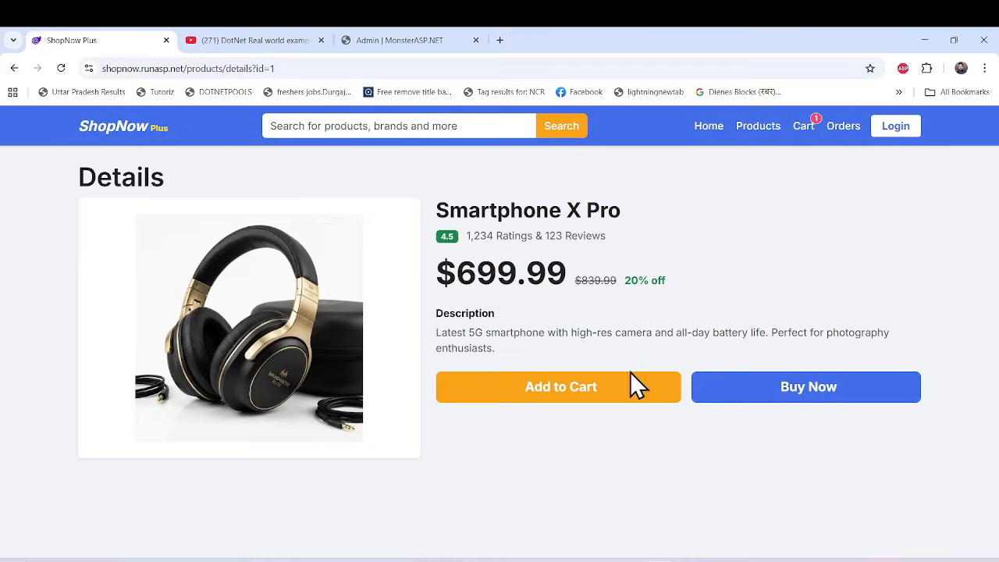
left_click(584, 400)
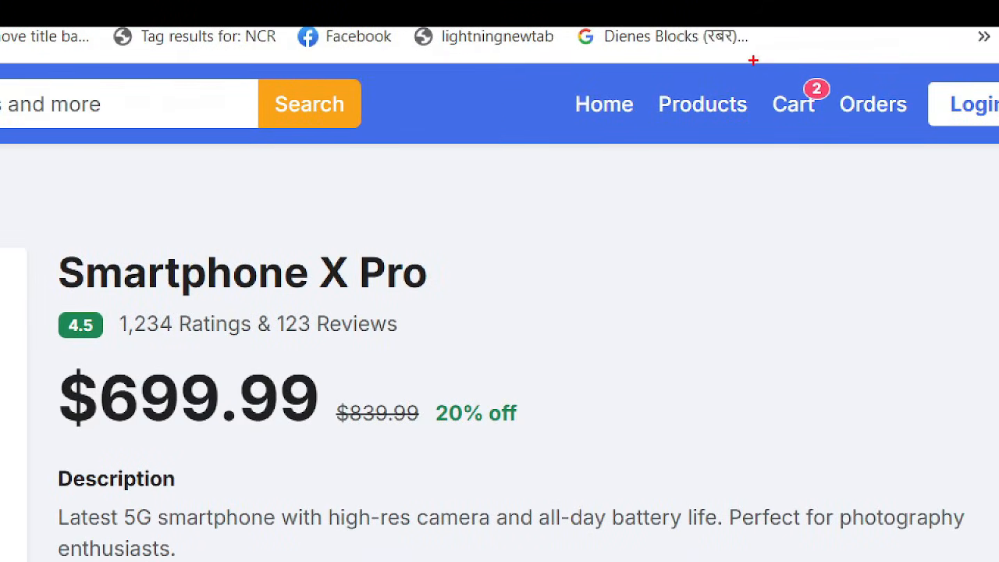
left_click_drag(753, 60, 845, 161)
key("Escape")
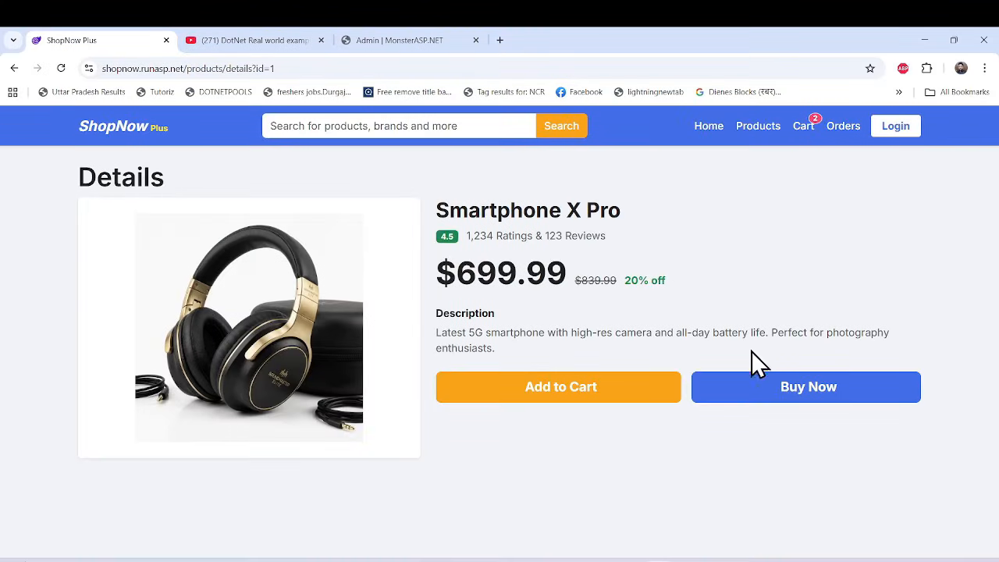
Return to the product list, open the details of Kitchen Blender 3000 and add one unit to the cart.
left_click(755, 126)
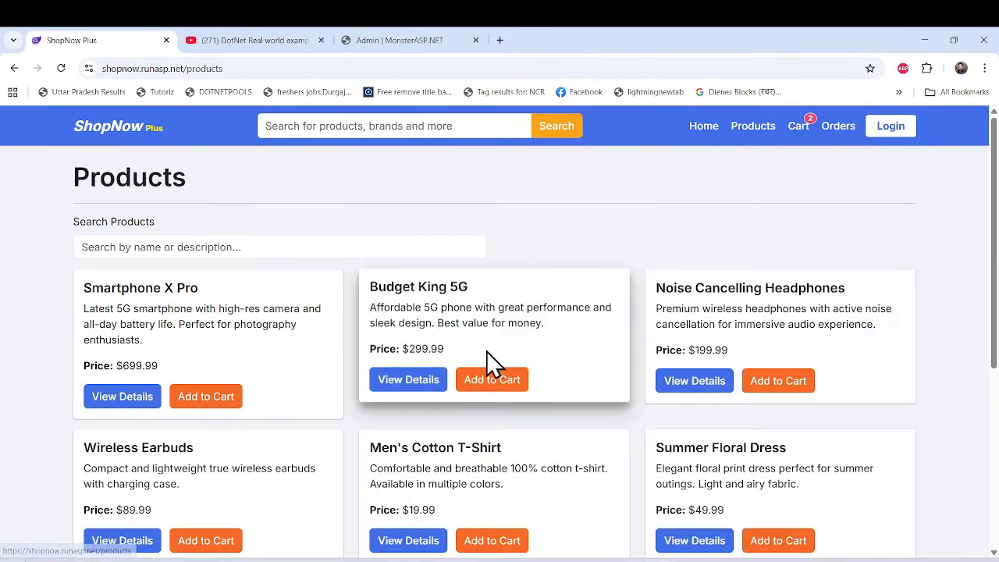
scroll(483, 366, "down", 4)
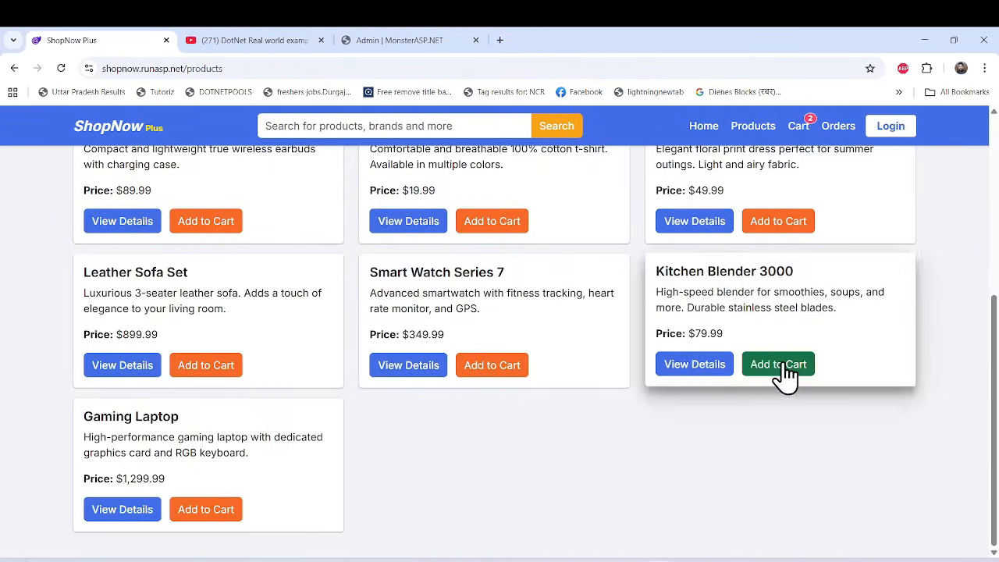
left_click(693, 369)
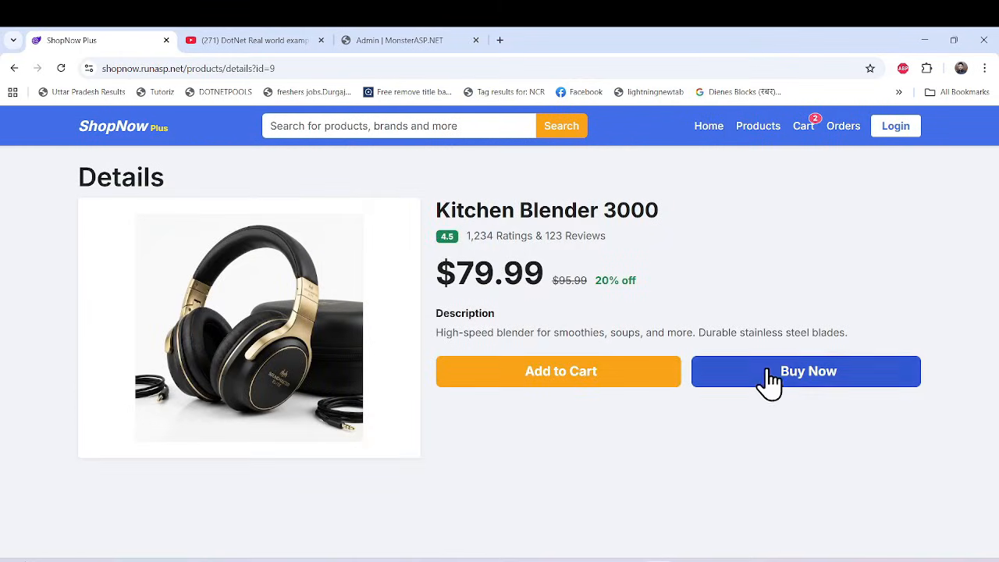
left_click(617, 372)
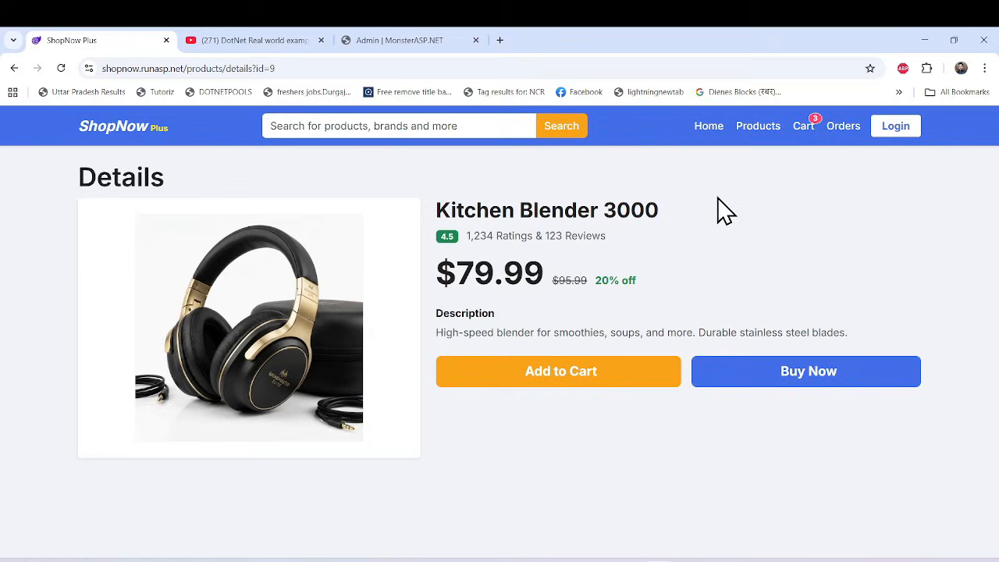
Set the Kitchen Blender 3000 quantity to 3 in the cart and proceed to checkout.
left_click(804, 128)
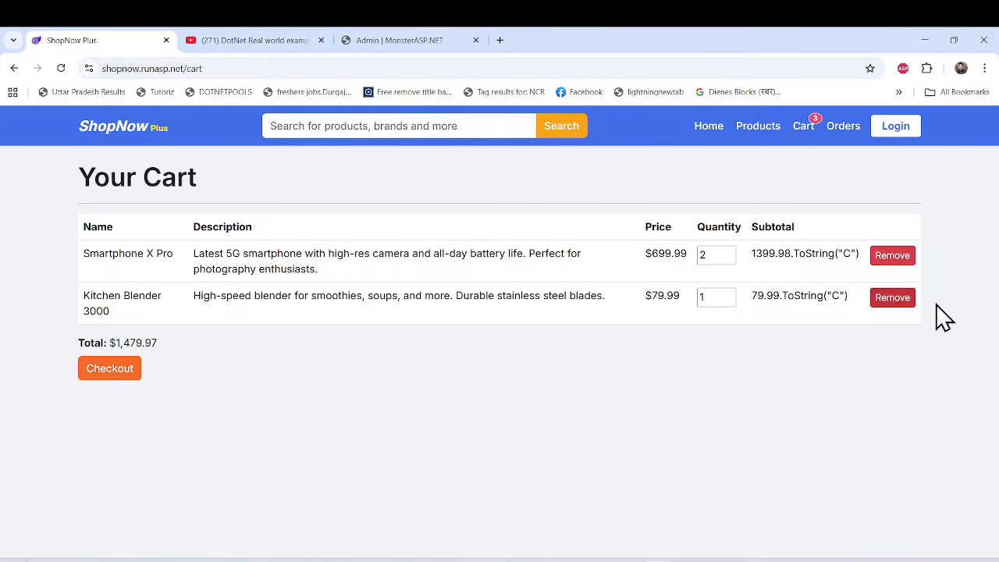
left_click(729, 294)
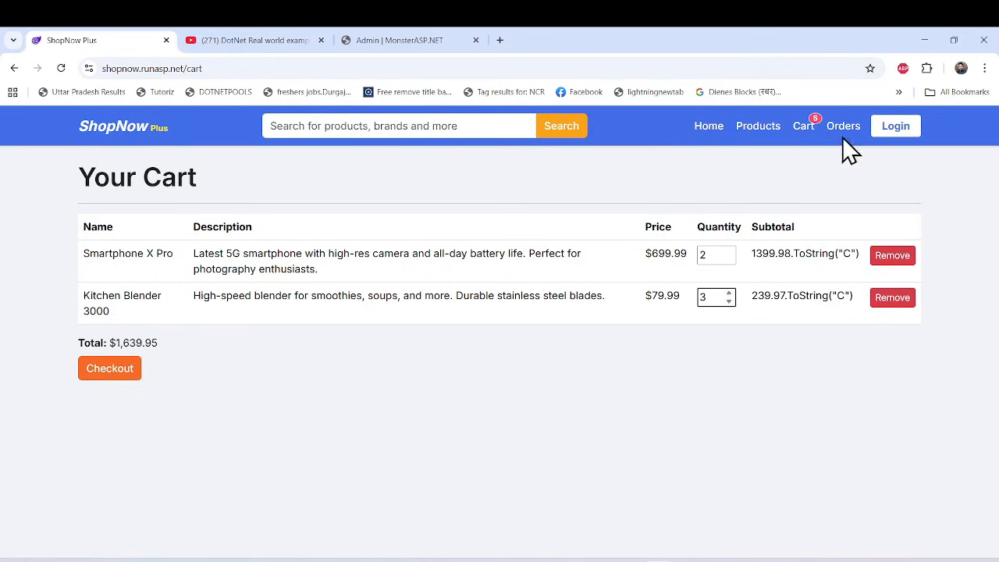
left_click(98, 373)
Enter the shipping address, place the order with Cash on Delivery, and review the orders page.
left_click(279, 301)
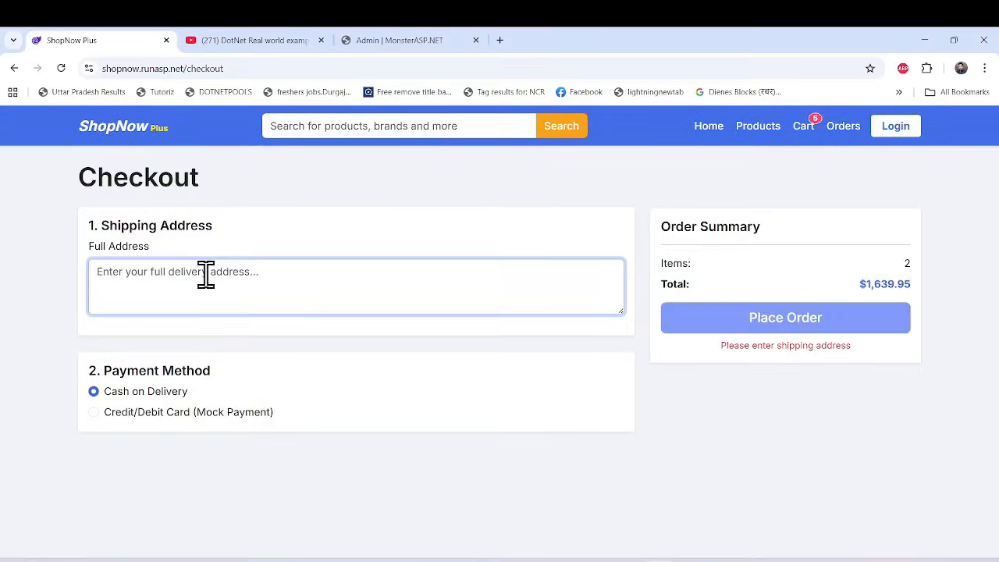
type("delhi")
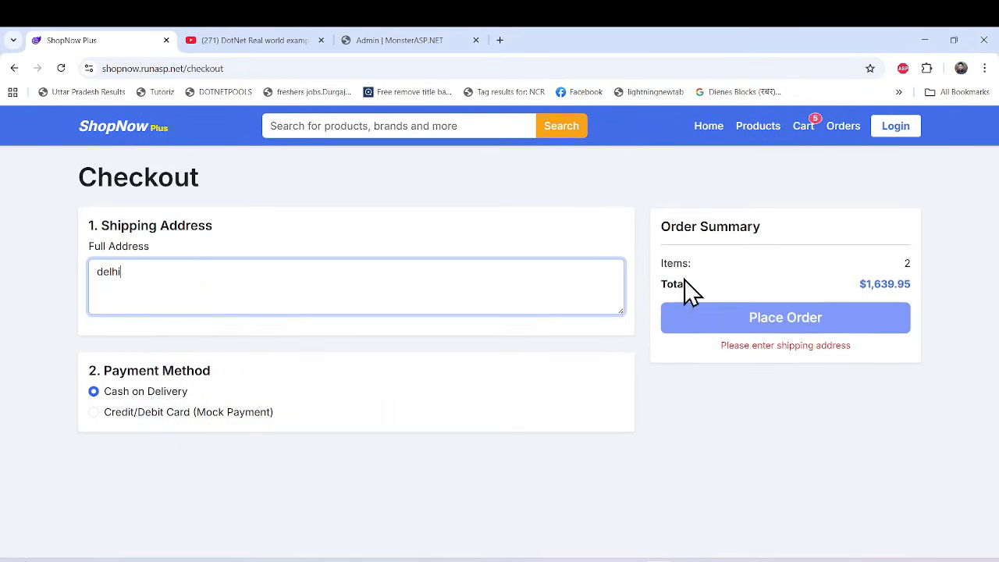
left_click(755, 402)
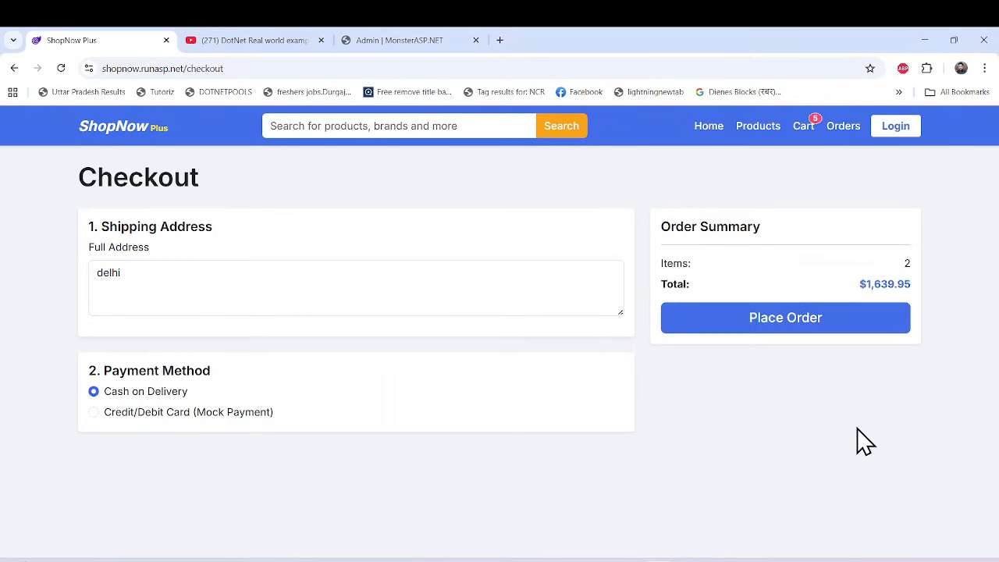
scroll(334, 385, "down", 4)
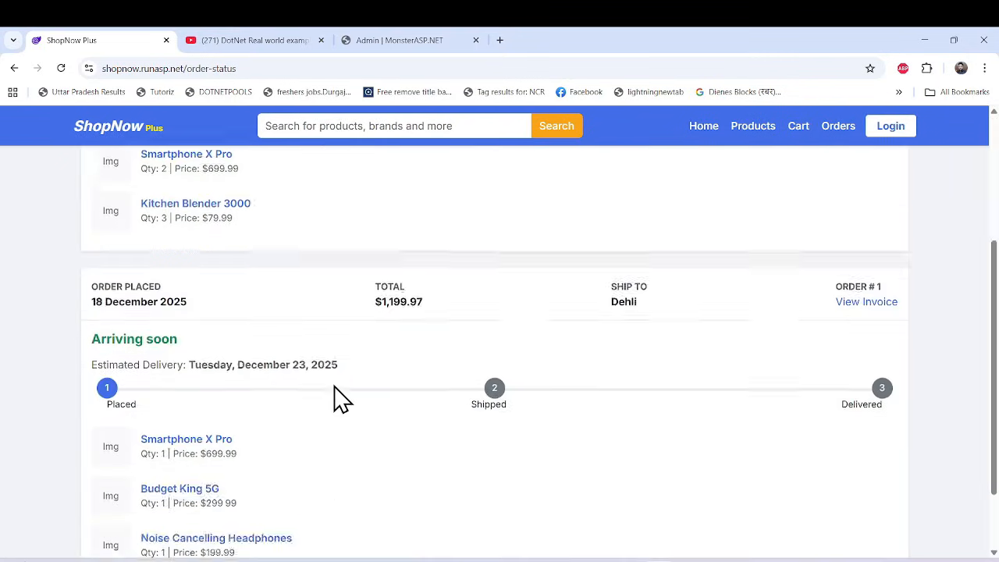
scroll(334, 385, "up", 4)
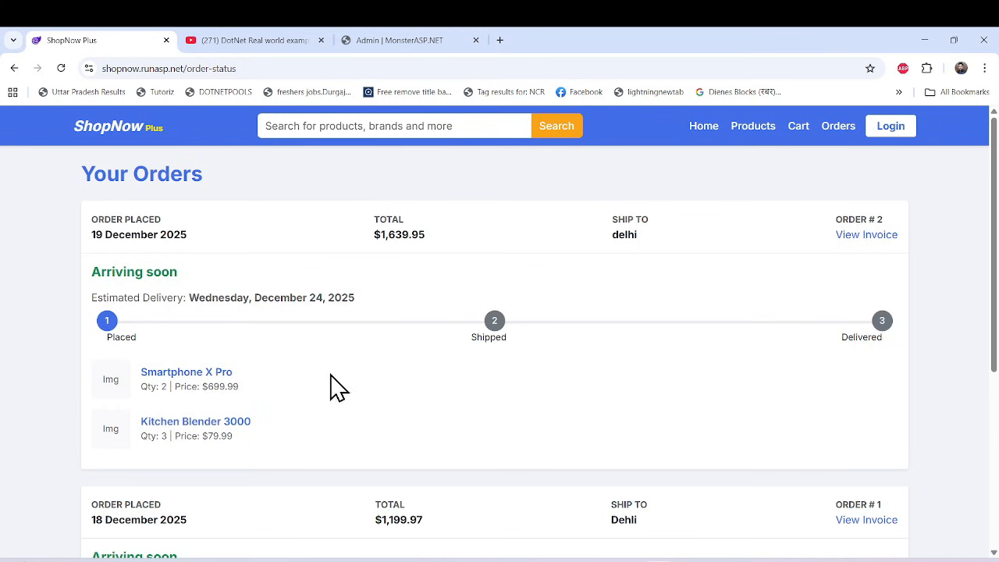
Switch to the DotNet Real world example YouTube channel and browse its header and latest videos.
left_click(288, 40)
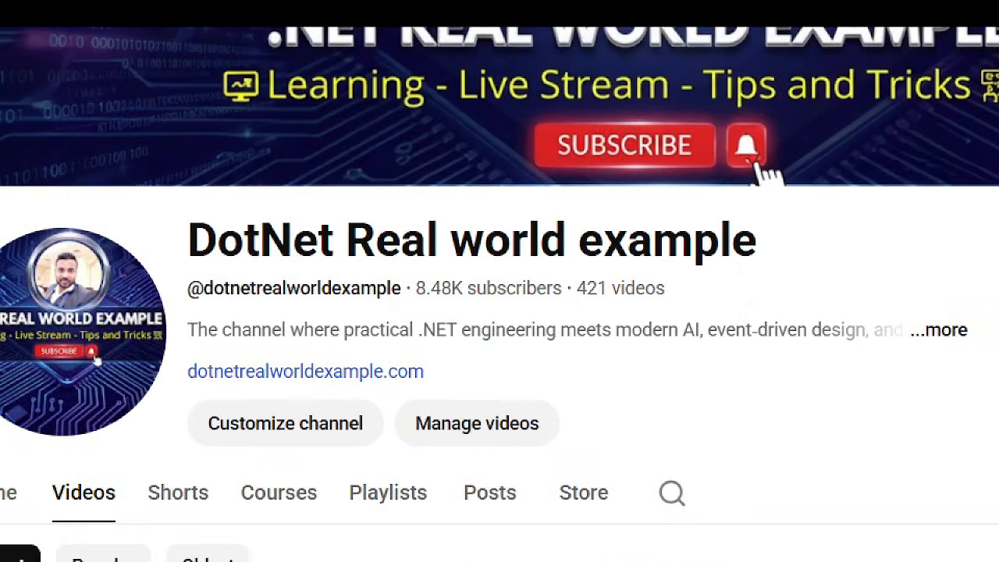
mouse_move(114, 186)
left_mouse_down()
mouse_move(528, 454)
mouse_move(997, 464)
left_mouse_up()
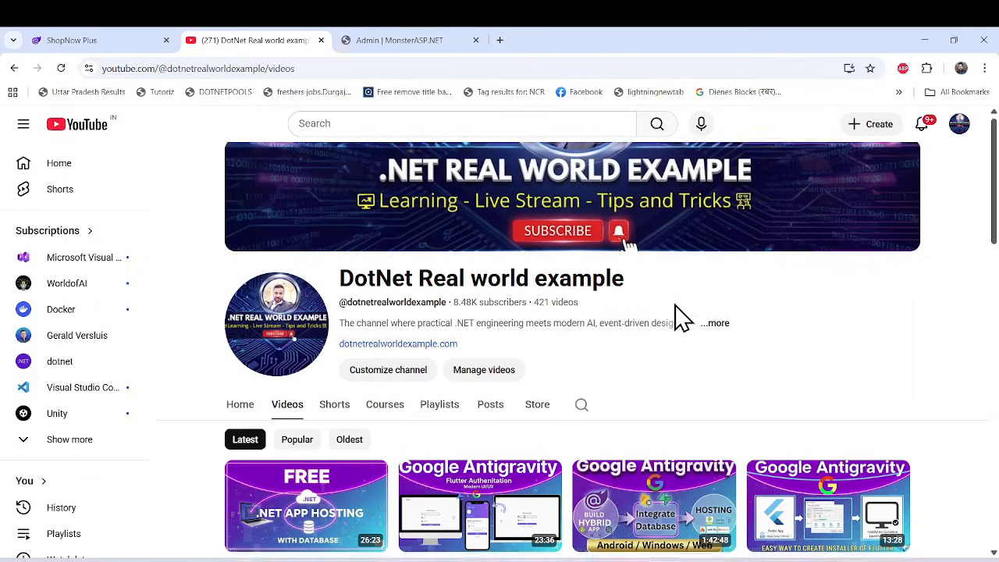
scroll(680, 319, "down", 2)
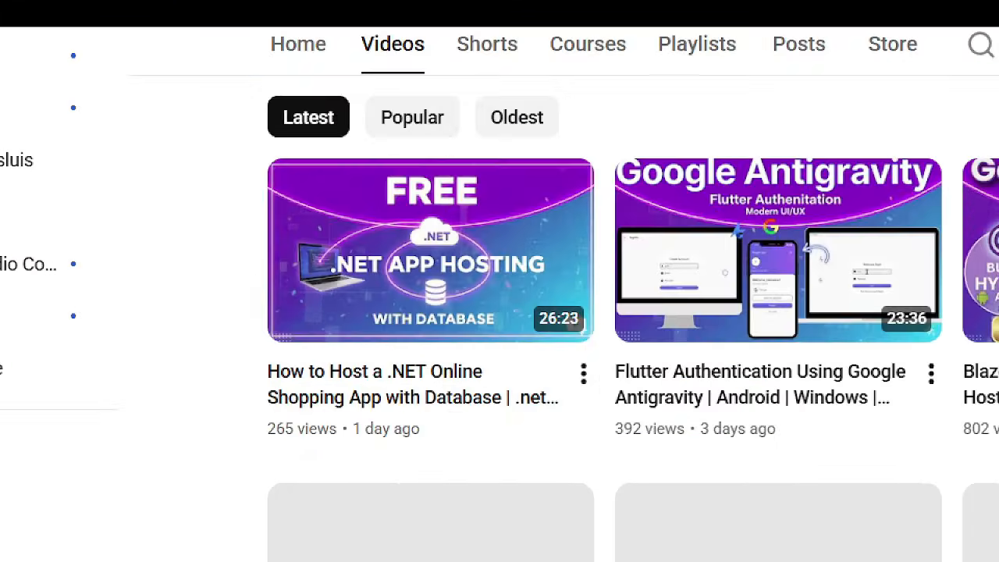
left_click_drag(206, 134, 636, 432)
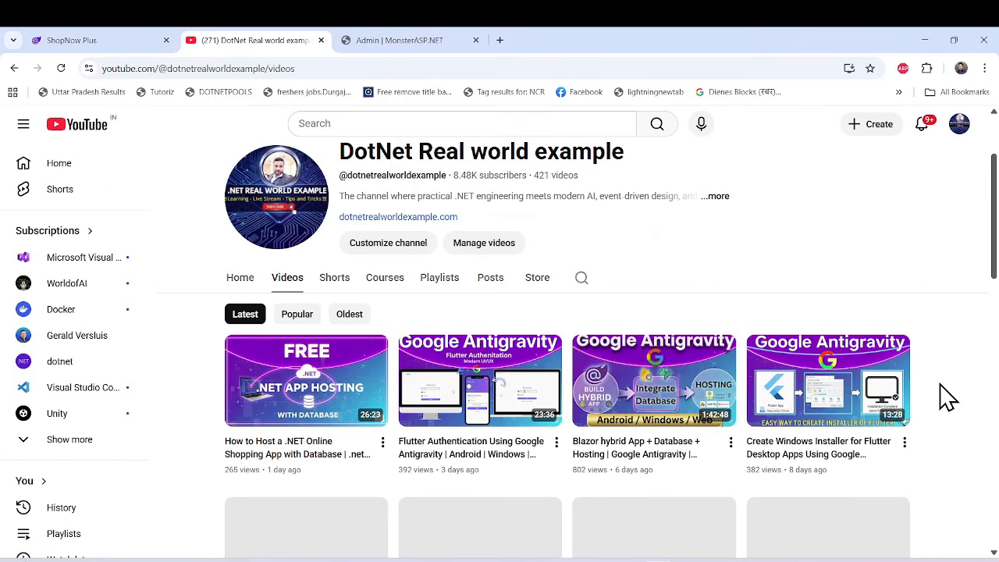
scroll(946, 396, "down", 10)
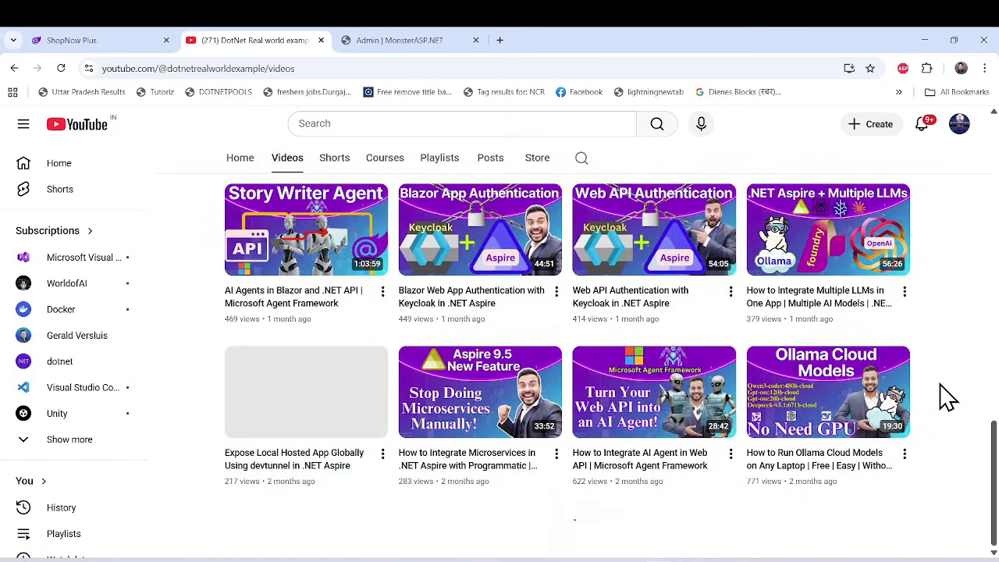
scroll(938, 395, "down", 7)
scroll(938, 394, "up", 4)
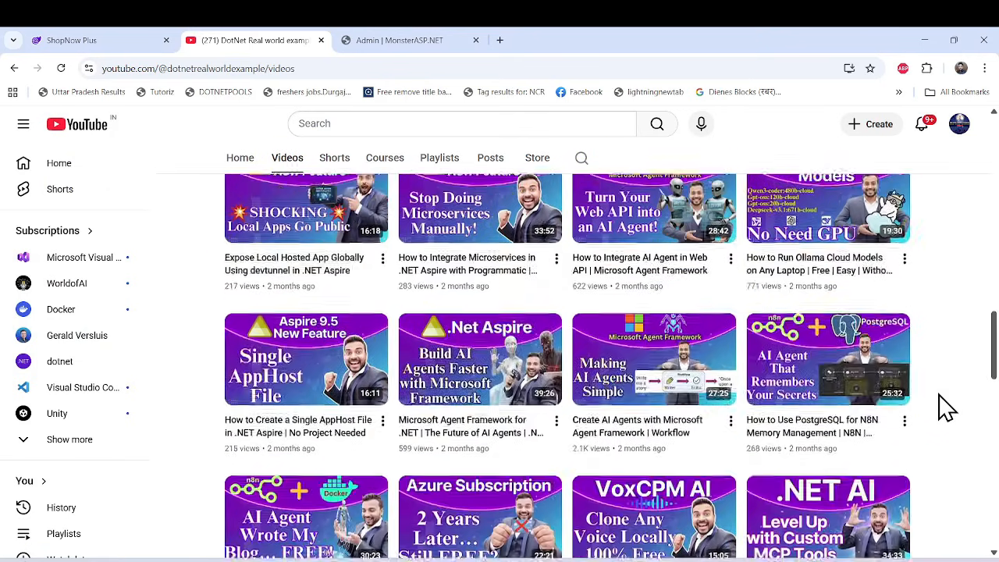
scroll(944, 406, "up", 15)
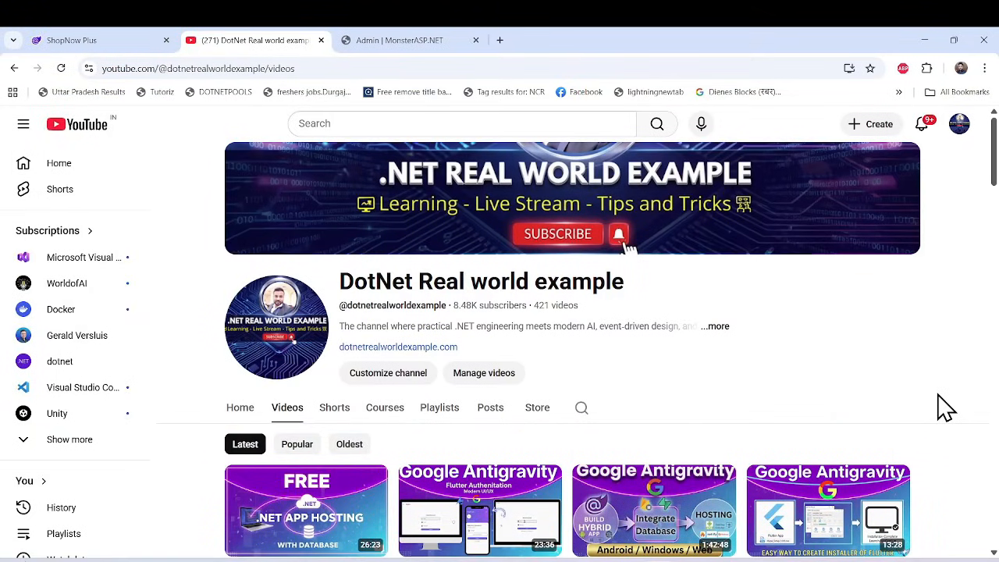
scroll(944, 406, "down", 1)
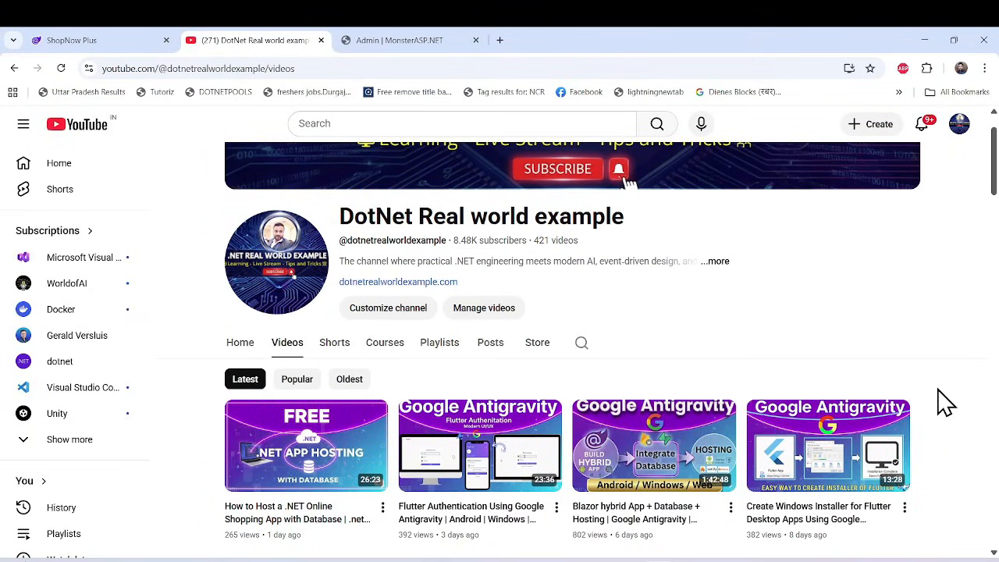
scroll(944, 403, "down", 1)
scroll(944, 403, "down", 3)
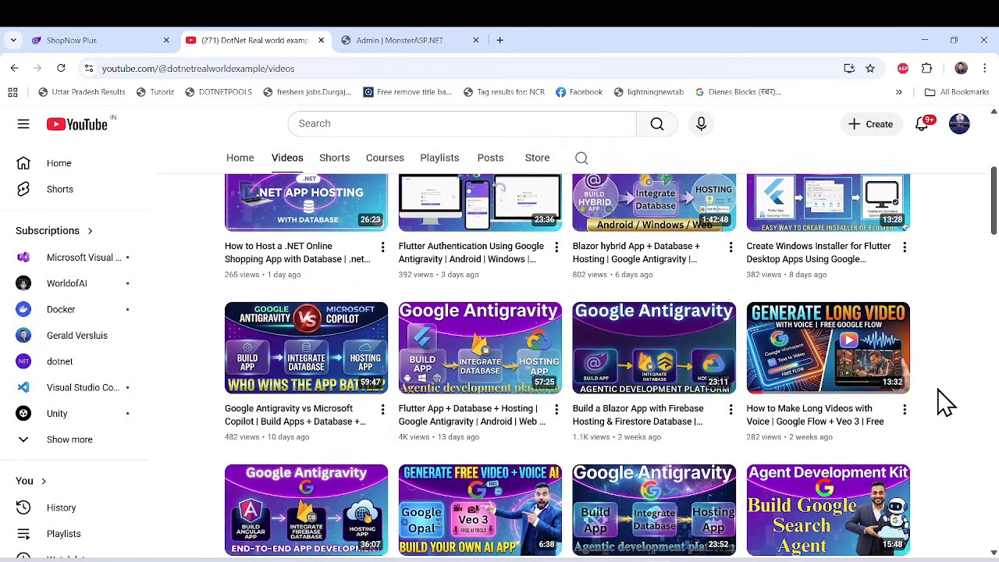
scroll(944, 403, "down", 8)
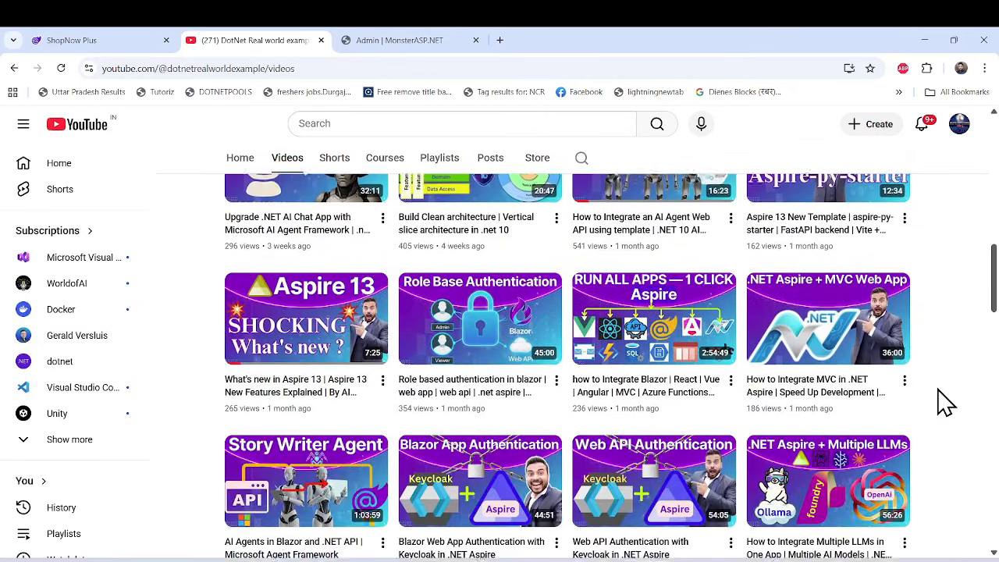
scroll(944, 402, "down", 3)
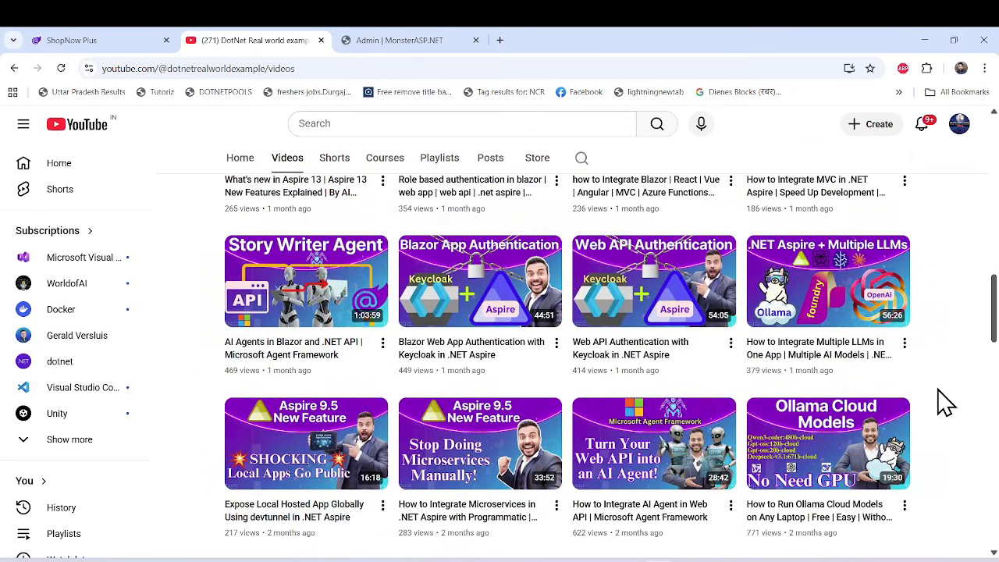
Browse the older uploads in the channel's video list and return to the recent Google Antigravity videos.
scroll(944, 402, "down", 18)
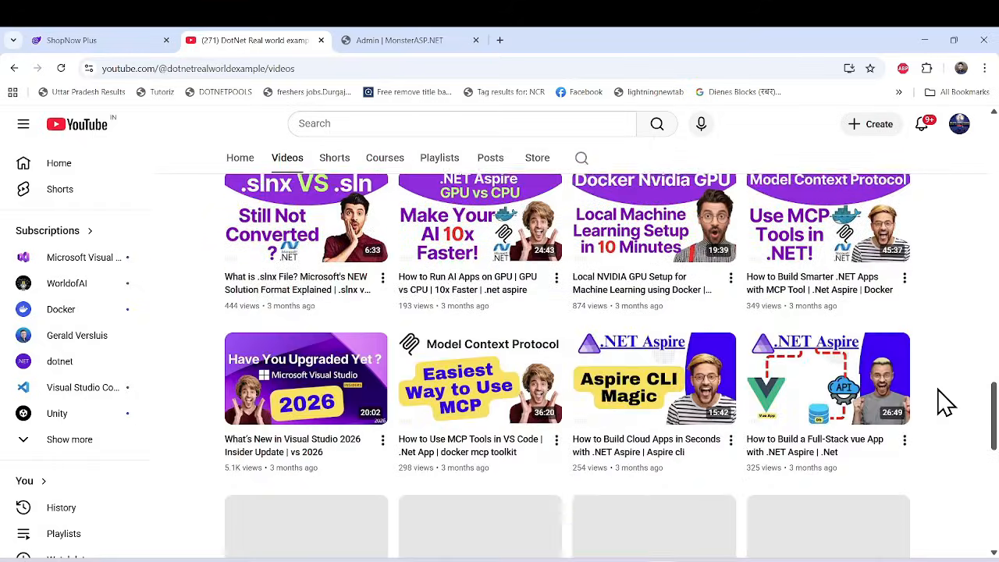
scroll(944, 403, "down", 5)
scroll(944, 402, "up", 20)
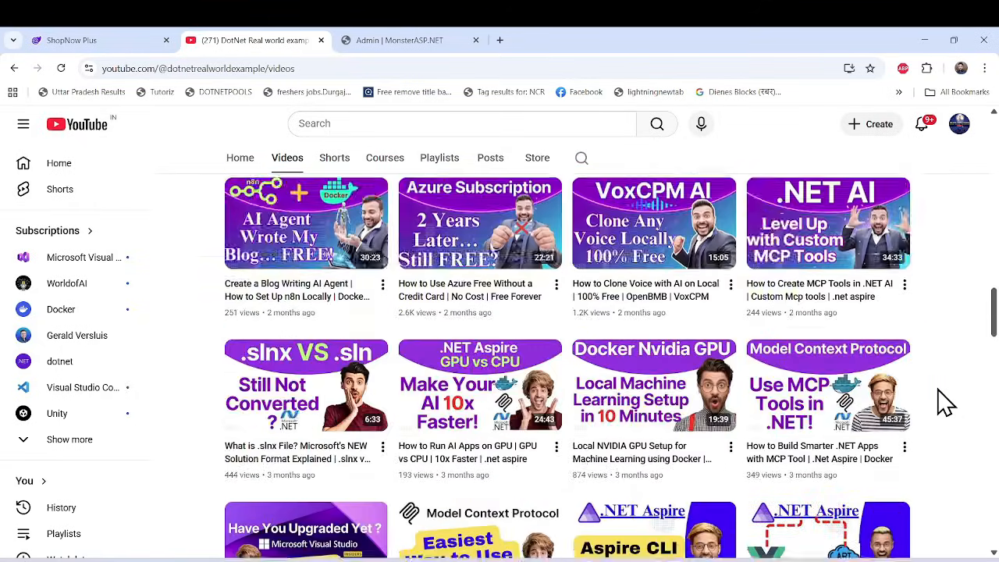
scroll(944, 403, "up", 5)
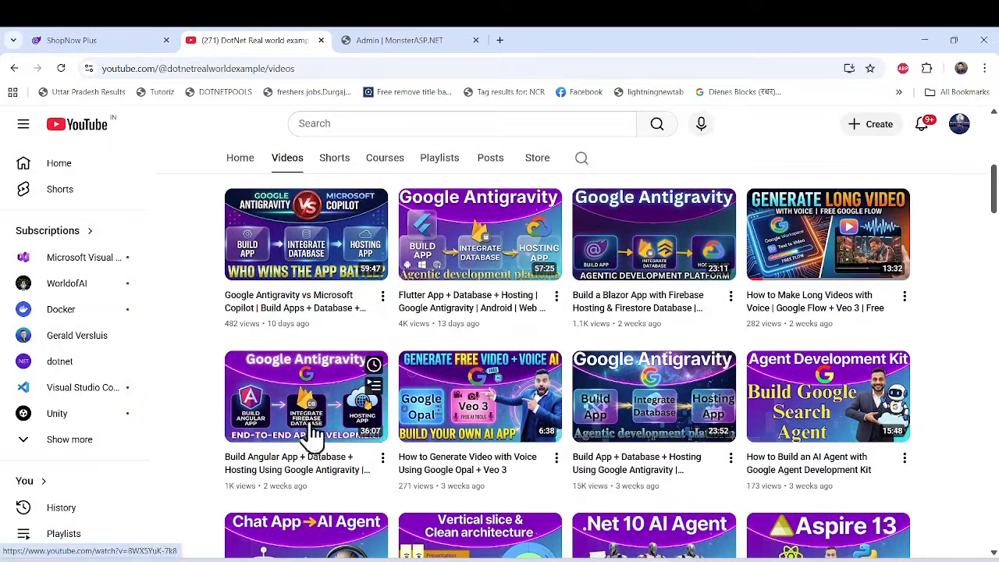
Switch to Visual Studio, show the ShopnowBlazorApp solution structure and run the project locally with the https profile.
left_click(628, 559)
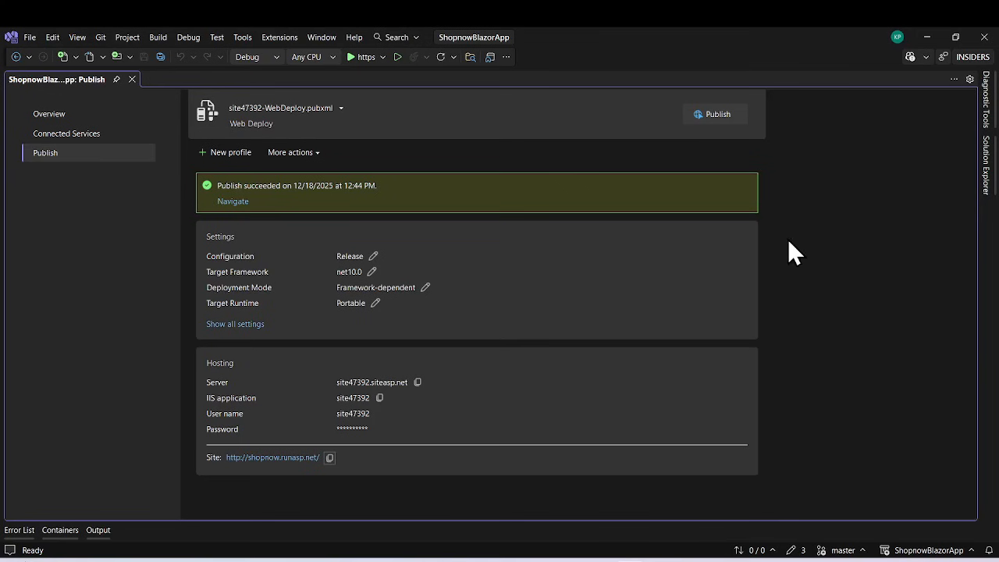
left_click(988, 166)
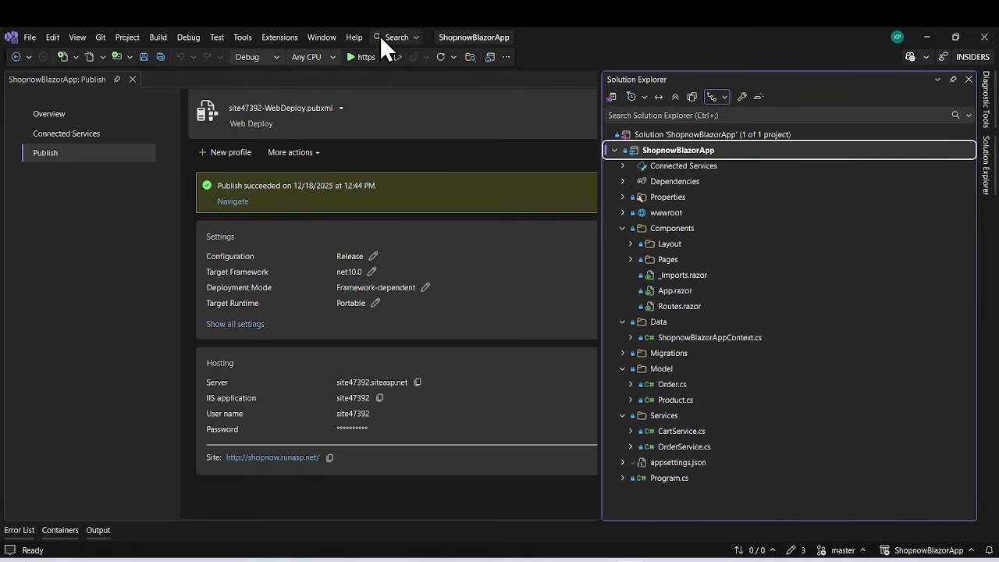
left_click(361, 56)
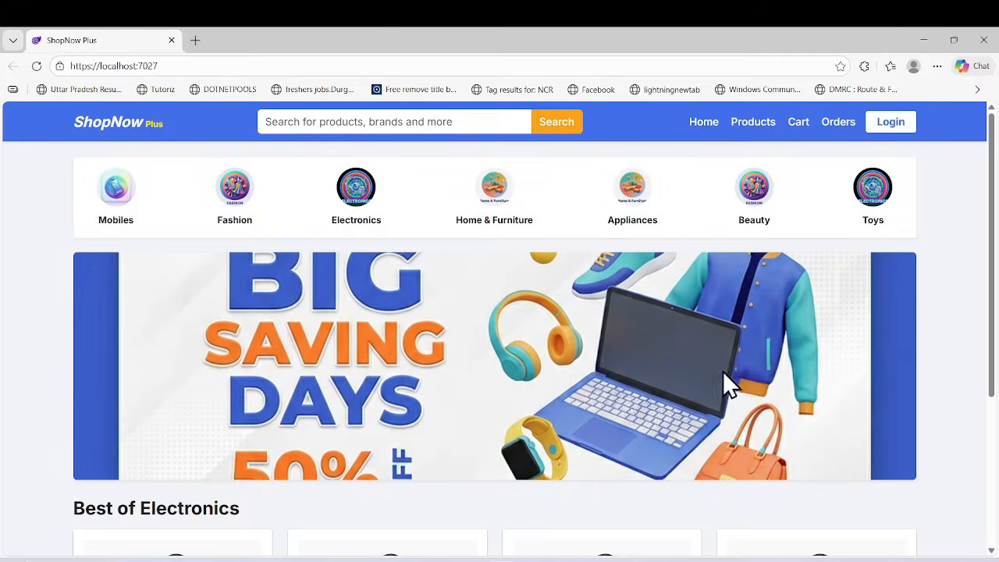
Look over the locally running store's home page, including the banner and the Best of Electronics section.
scroll(581, 343, "down", 3)
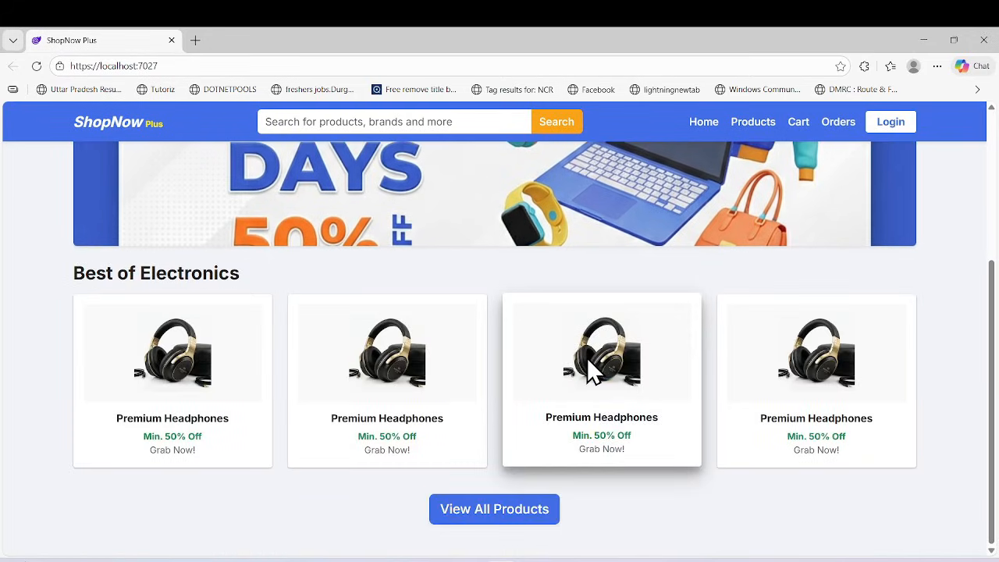
scroll(587, 357, "up", 3)
scroll(586, 357, "down", 3)
scroll(586, 358, "up", 3)
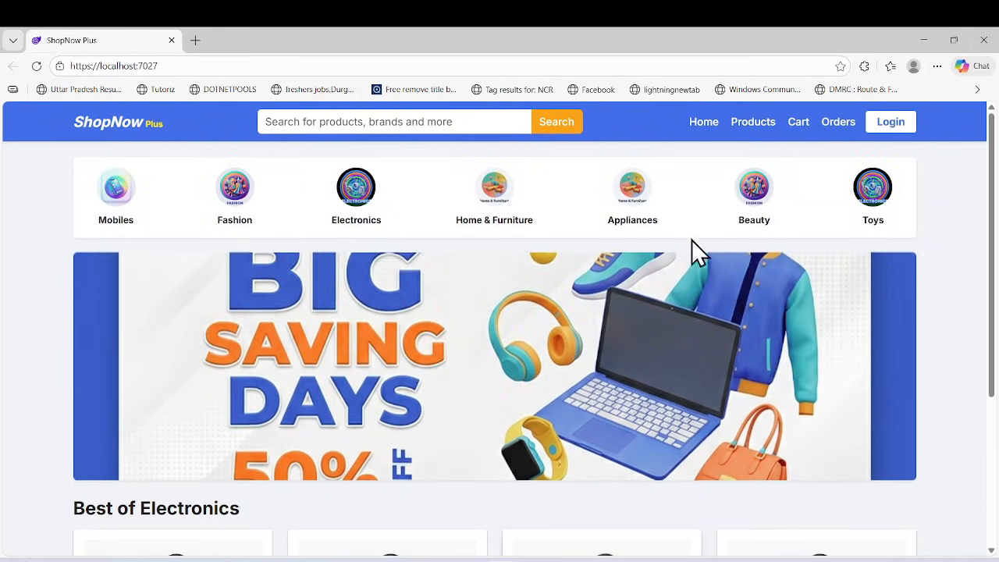
Open the store's product list and add Budget King 5G to the cart.
left_click(751, 123)
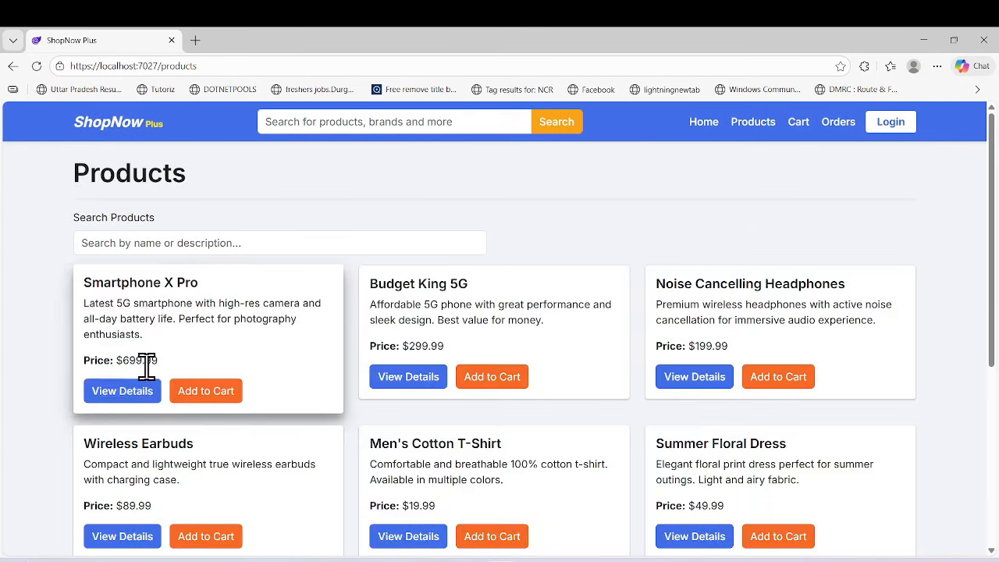
scroll(312, 390, "down", 4)
scroll(314, 401, "up", 4)
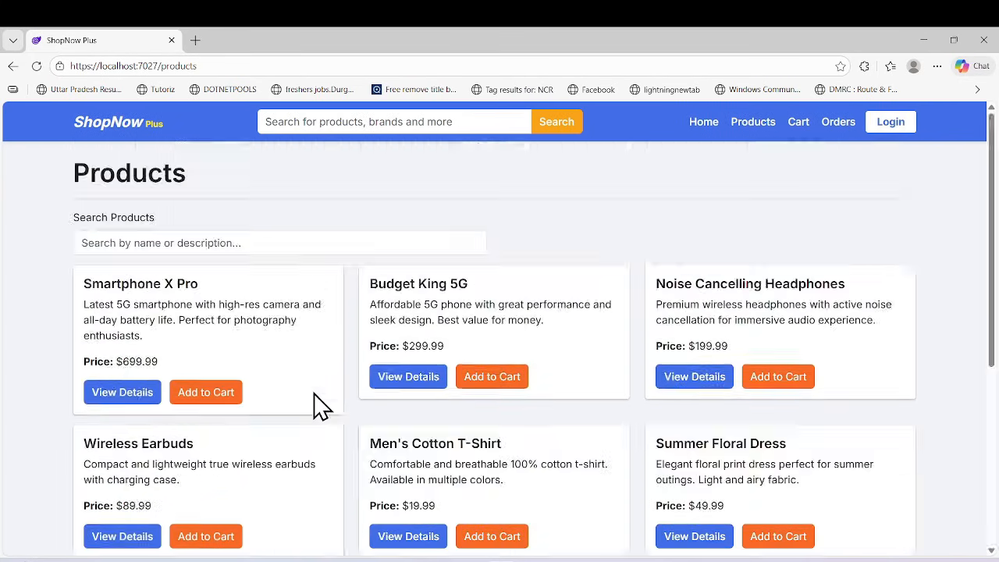
left_click(491, 376)
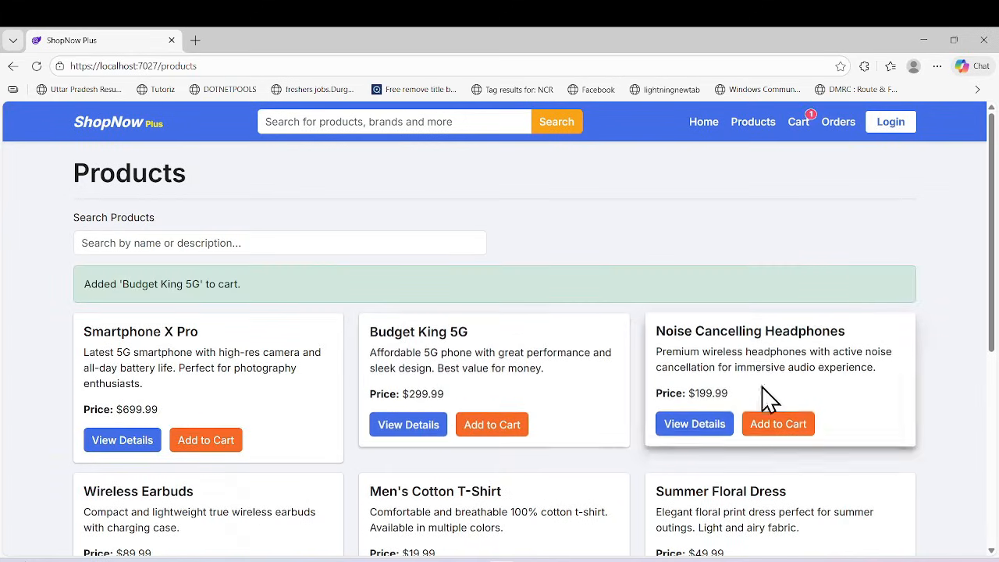
Open the details of Noise Cancelling Headphones and add two units to the cart.
left_click(778, 424)
left_click(694, 379)
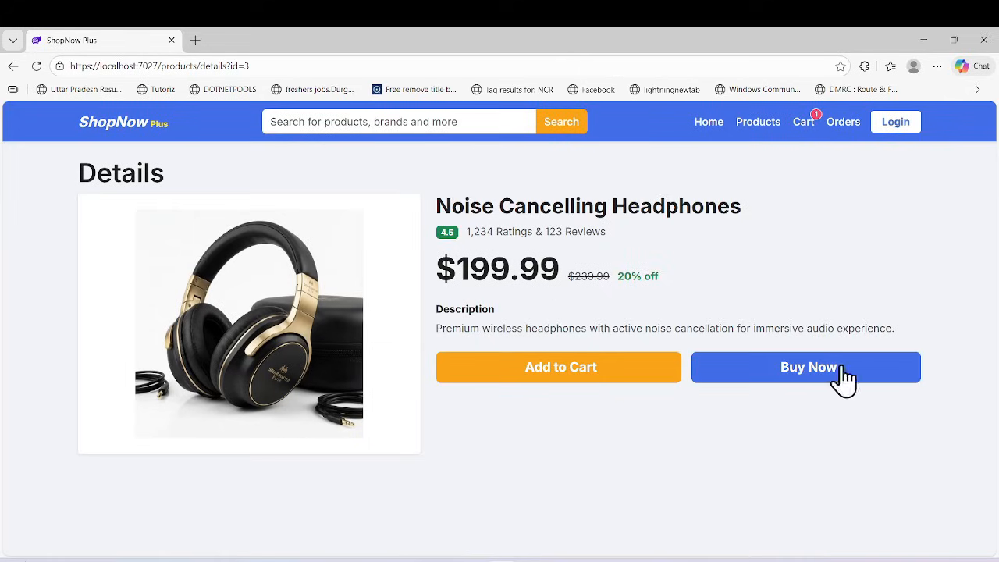
left_click(612, 379)
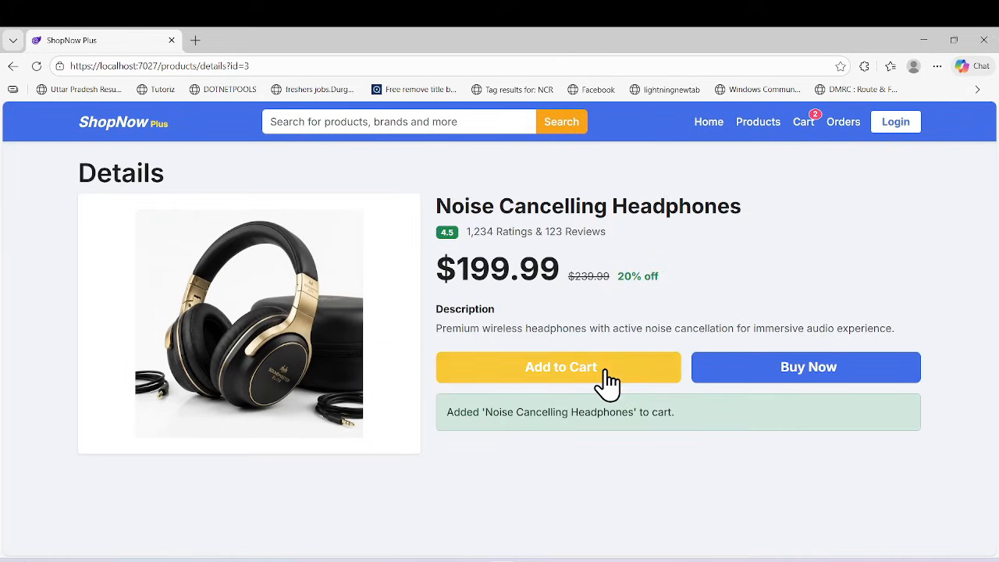
left_click(601, 384)
Check out the cart, enter the shipping address and place the order with Cash on Delivery.
left_click(804, 124)
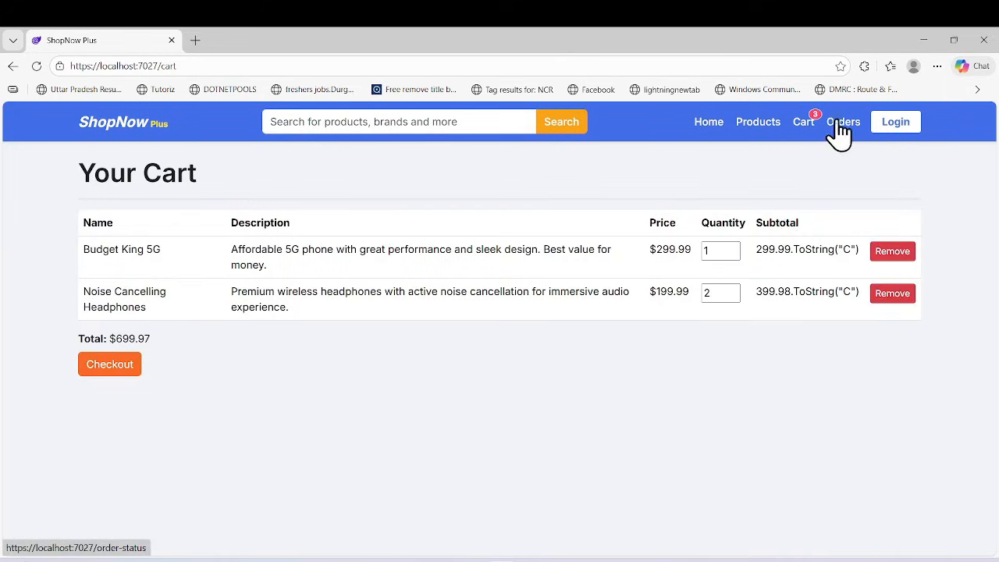
left_click(108, 367)
left_click(217, 273)
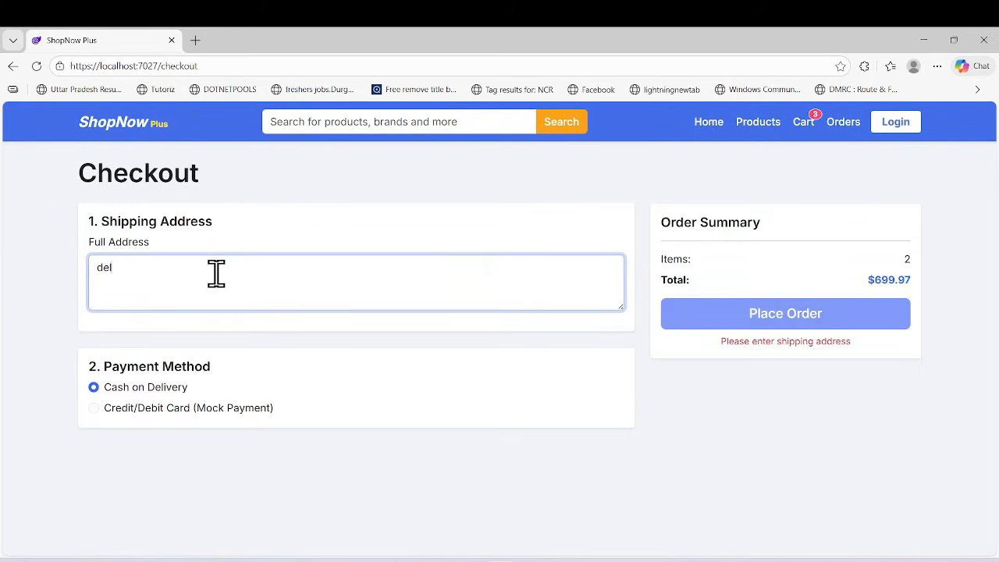
left_click(259, 347)
left_click(771, 324)
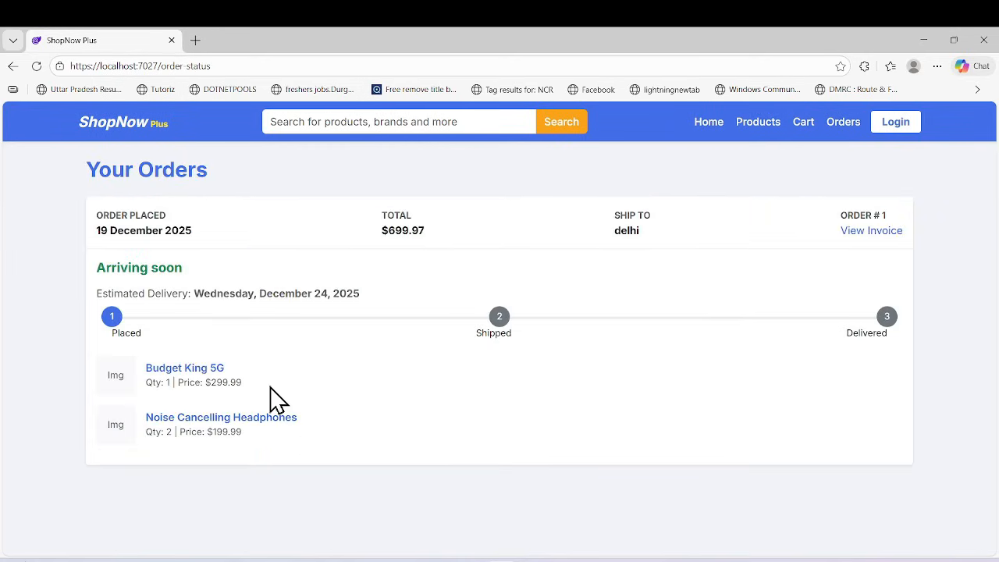
Review the placed order's details on the orders page and return to the store's home page.
left_click_drag(84, 186, 503, 273)
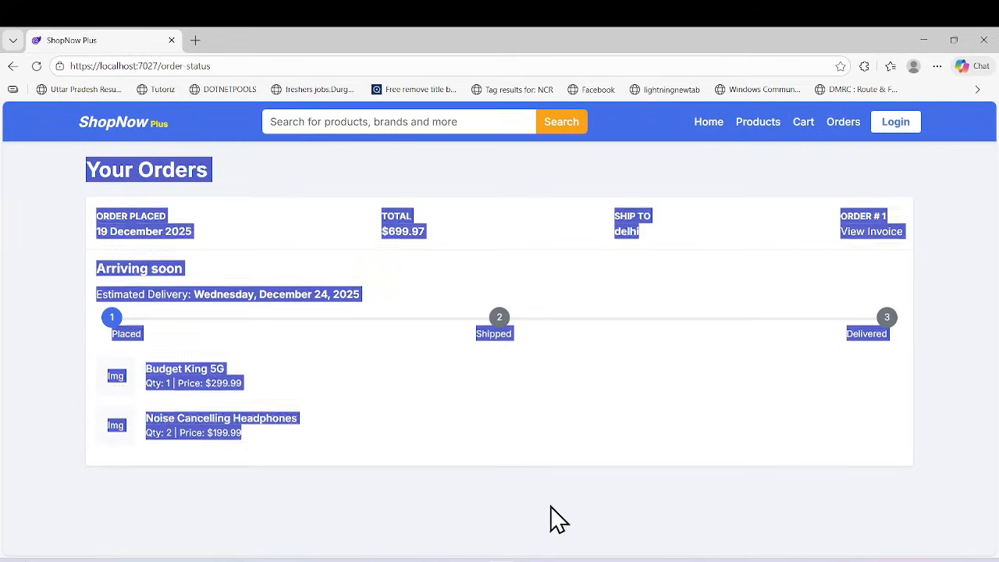
left_click(515, 503)
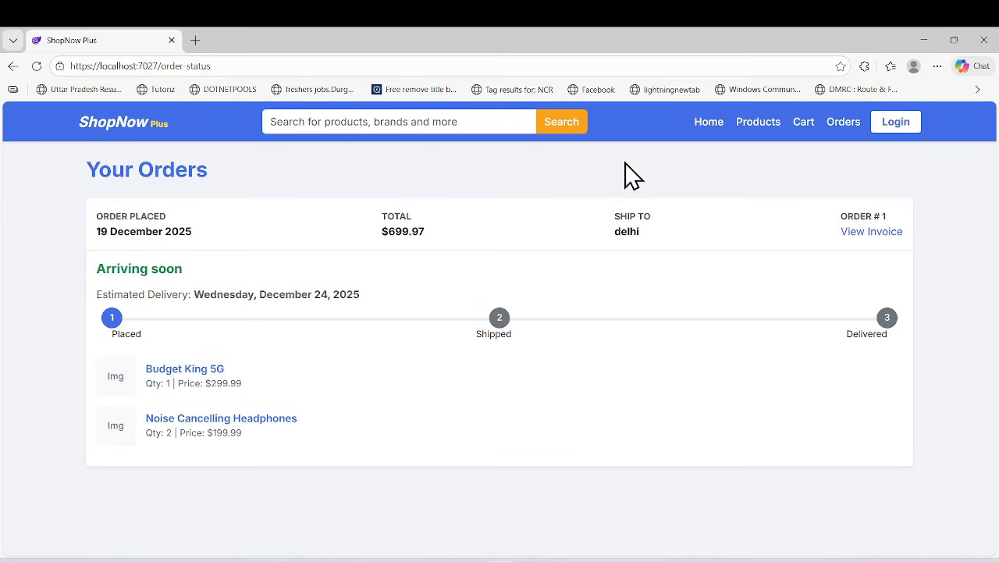
left_click(709, 125)
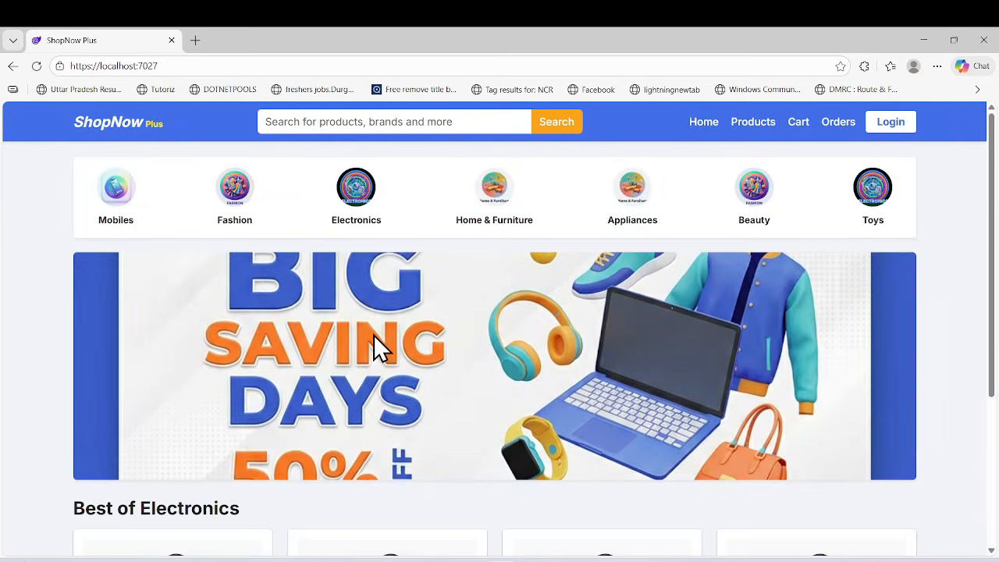
Minimize the local store window and open the ShopnowBlazorApp project file in Visual Studio.
left_click(924, 40)
left_click(986, 147)
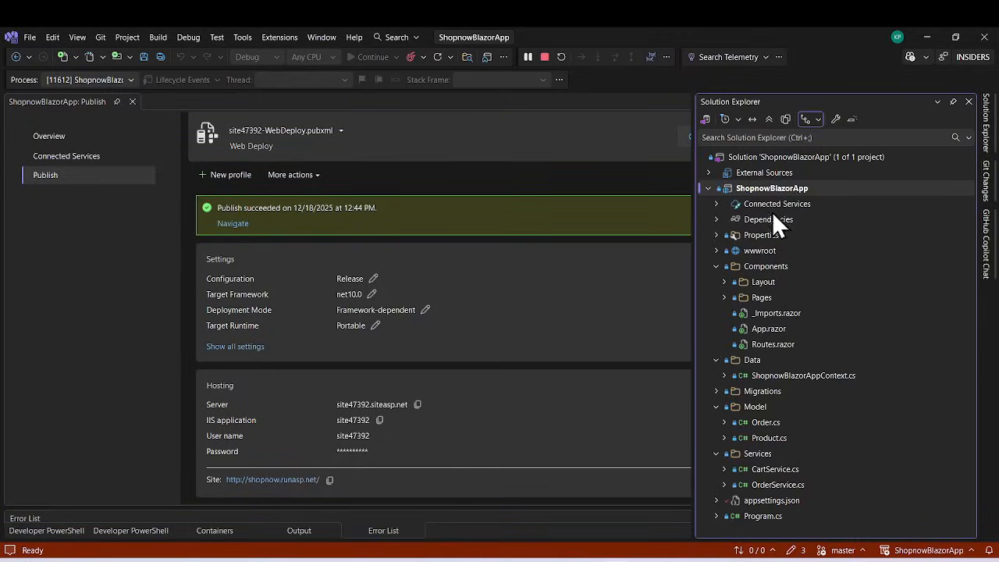
double_click(768, 190)
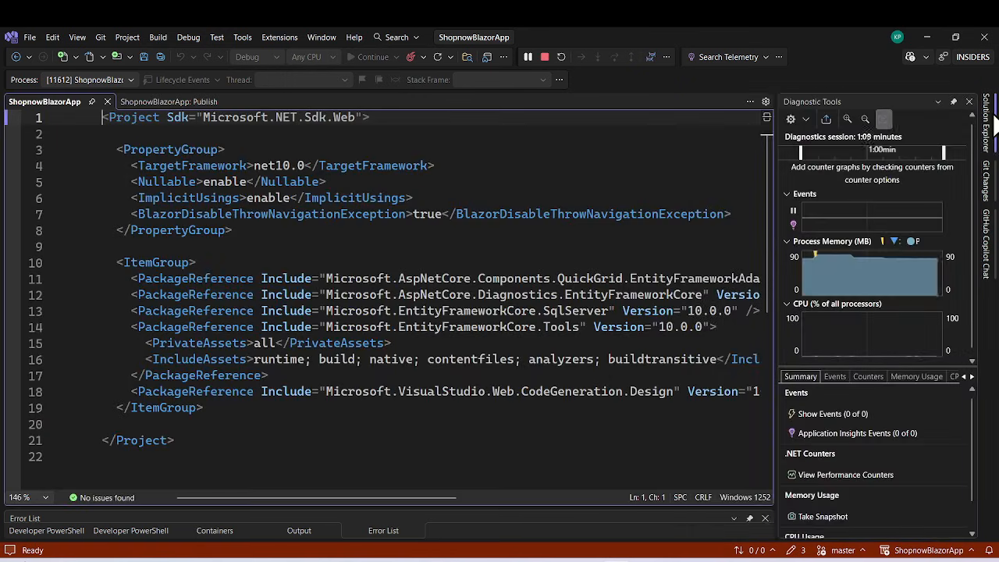
Examine the target framework and package references in the project file, and stop the debugging session.
left_click(986, 125)
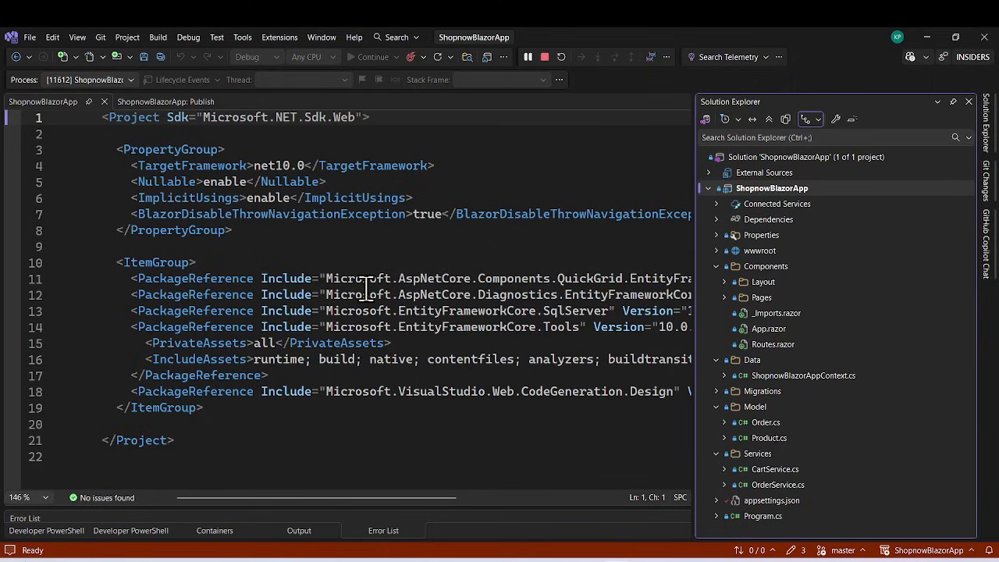
left_click(328, 229)
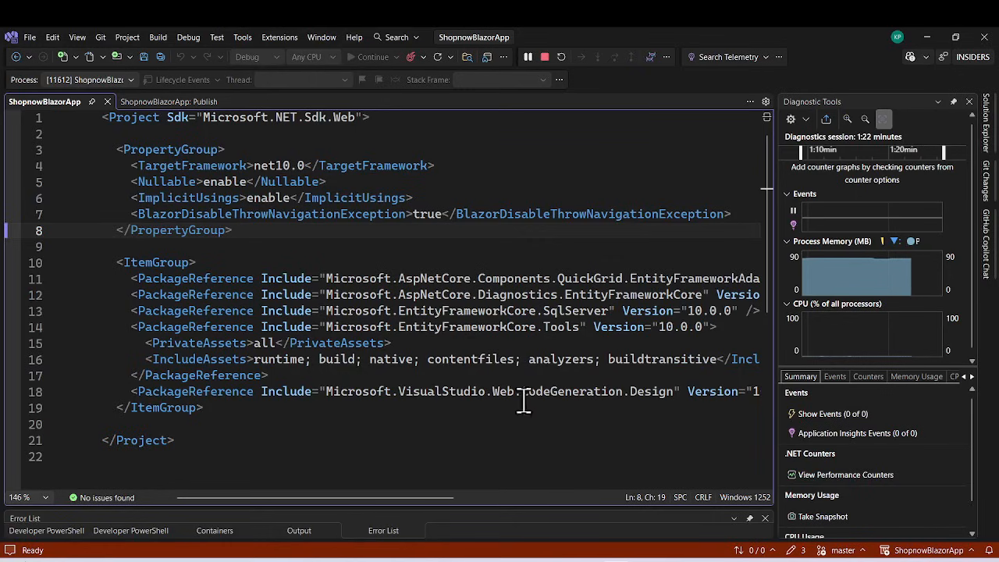
left_click_drag(601, 411, 310, 279)
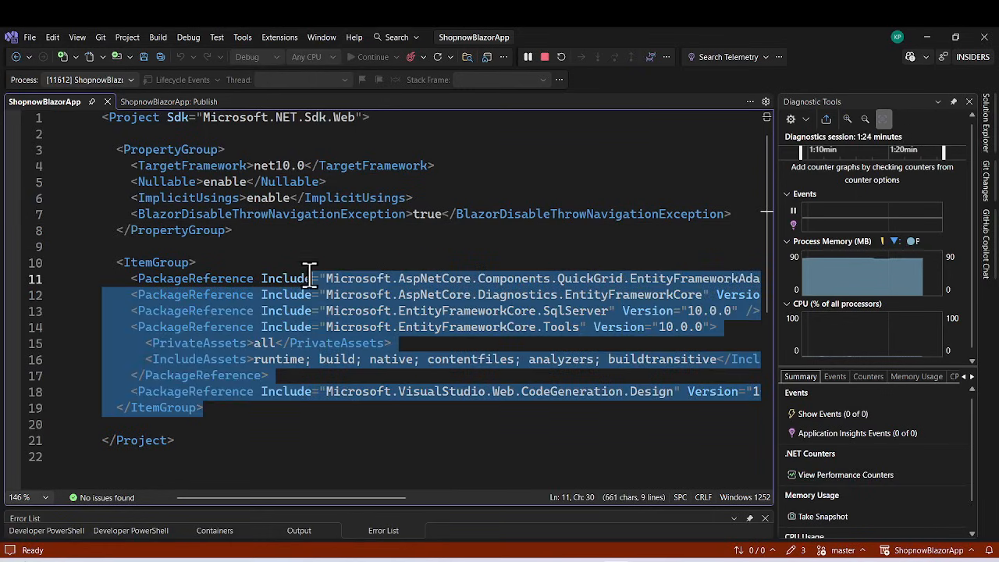
left_click(479, 413)
left_click(986, 125)
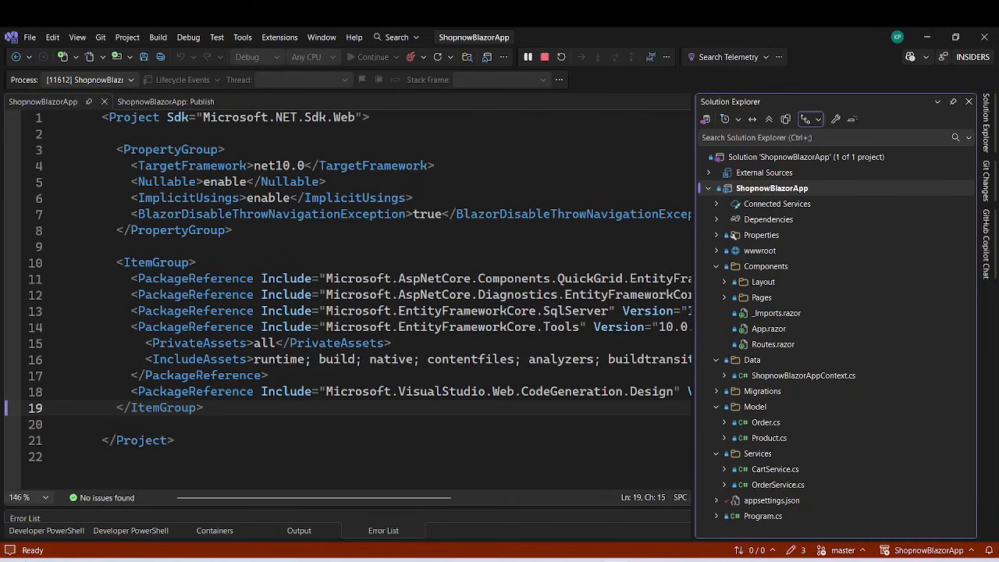
left_click(545, 56)
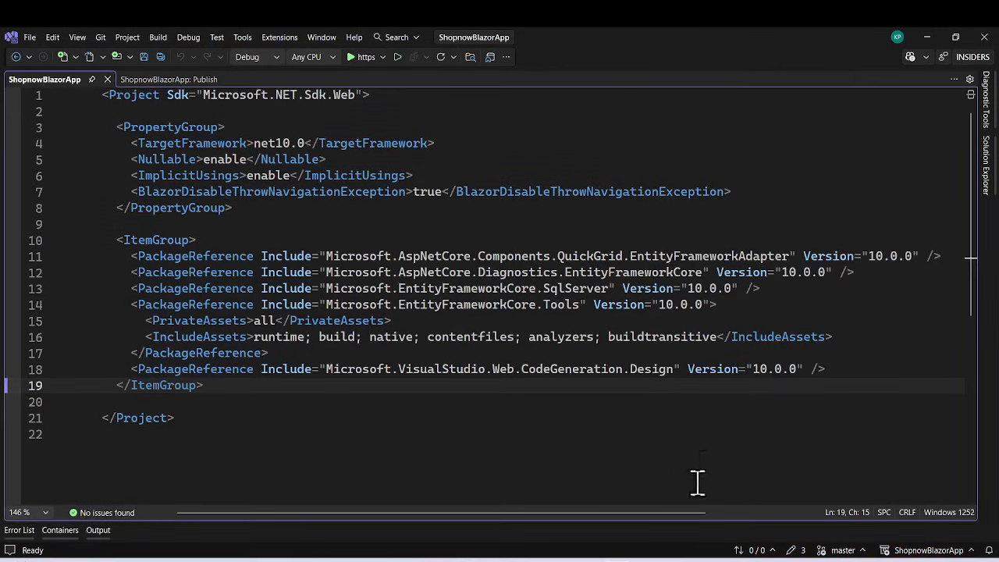
Switch to Chrome and open monsterasp.net in a new tab.
left_click(665, 511)
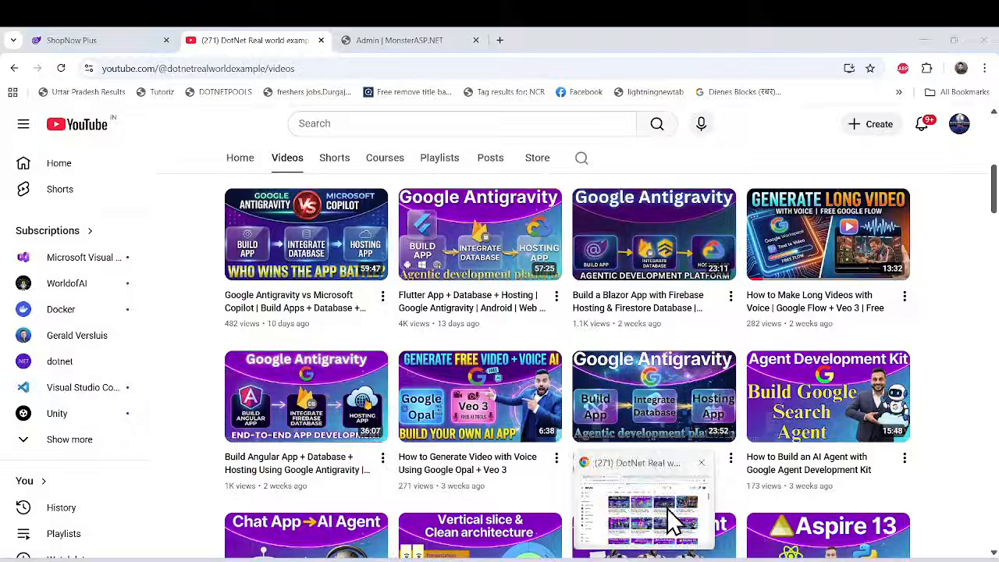
left_click(496, 40)
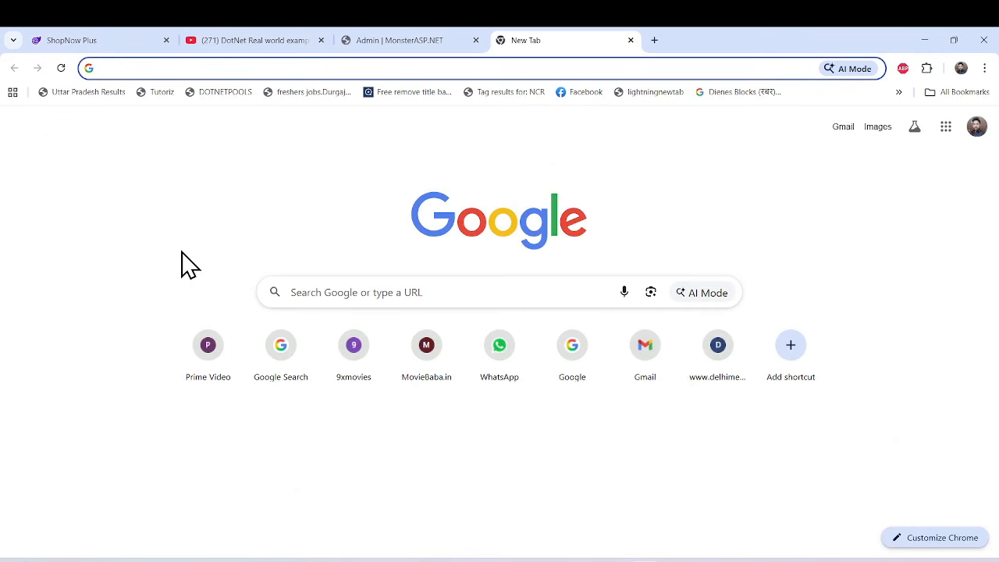
type("monsterasp.net")
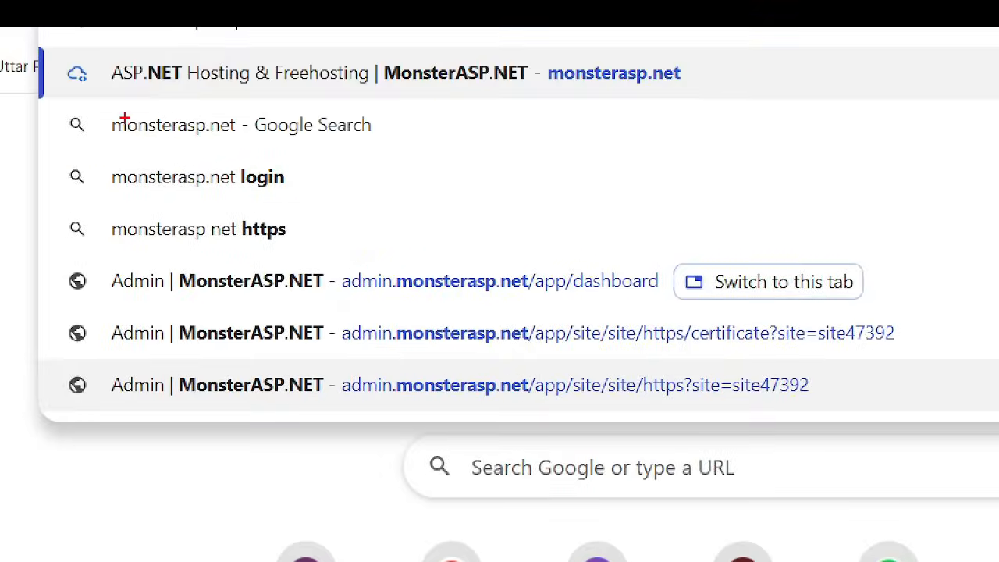
key("Escape")
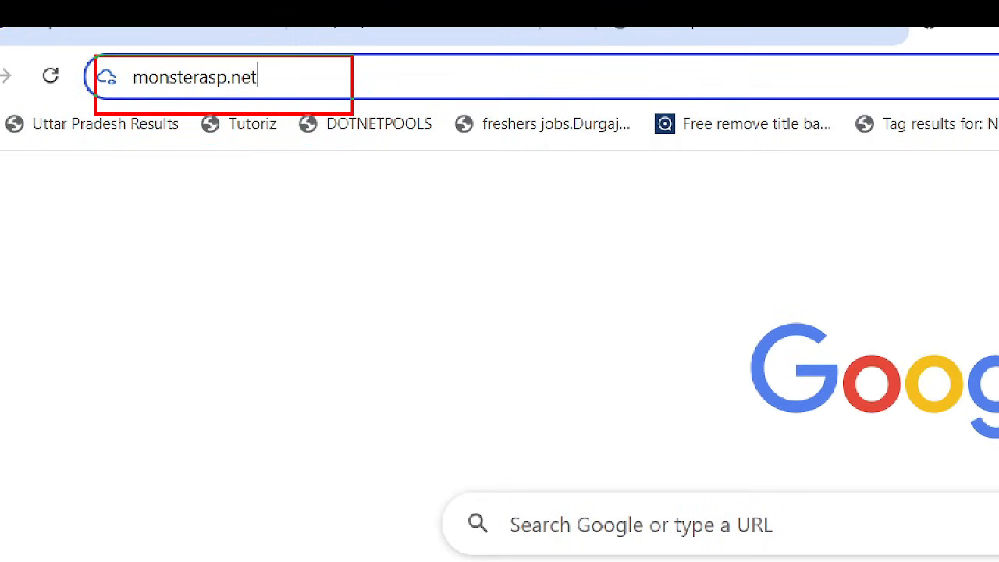
key("Return")
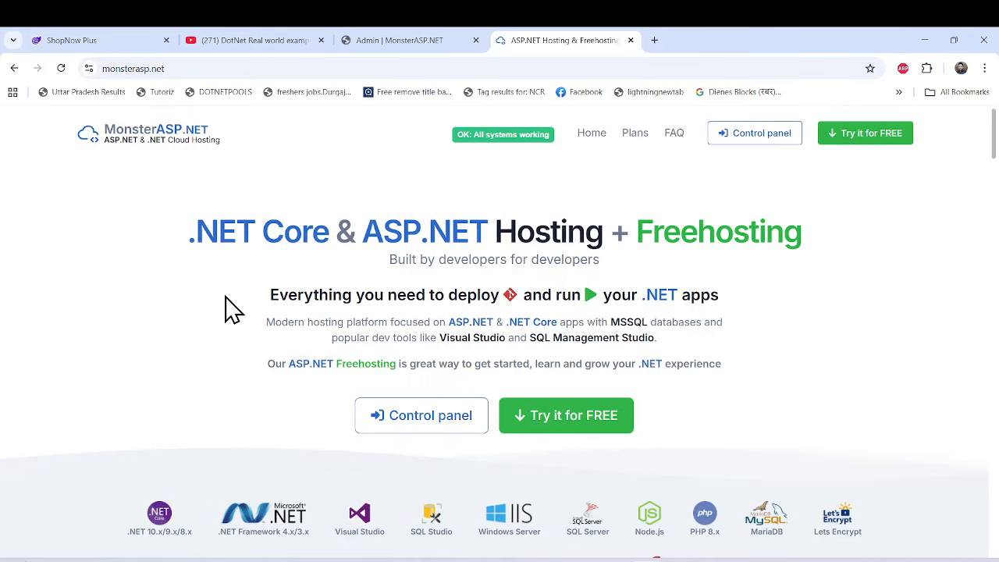
Look through the MonsterASP.NET home page for the free hosting offer, supported technologies and platform features.
scroll(892, 335, "down", 3)
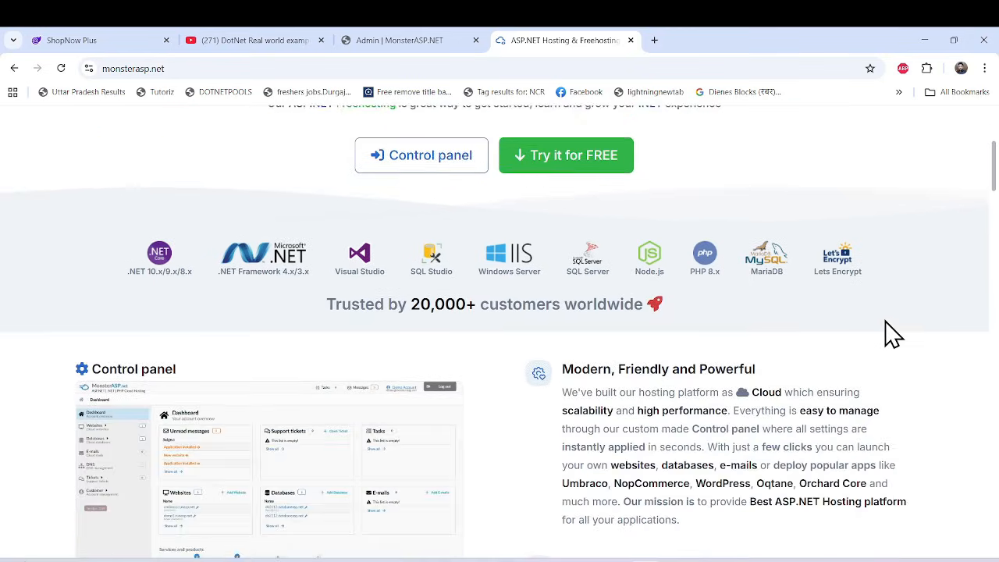
scroll(892, 334, "up", 2)
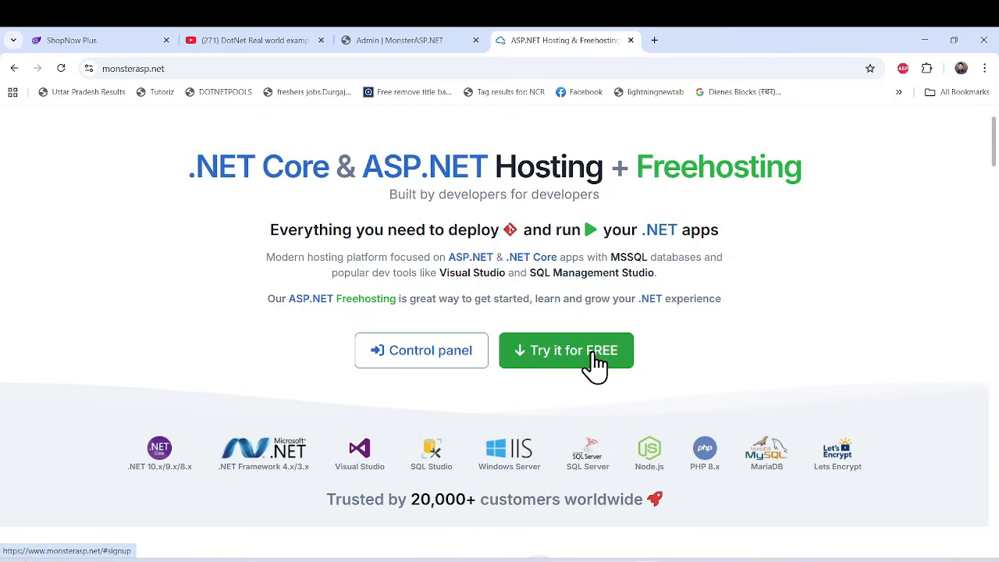
scroll(650, 383, "down", 1)
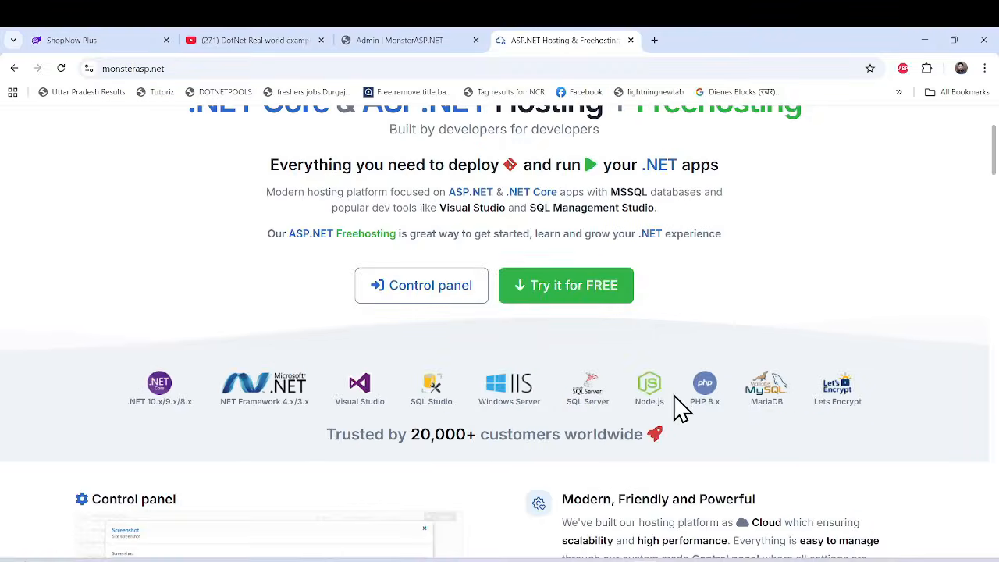
scroll(674, 401, "down", 4)
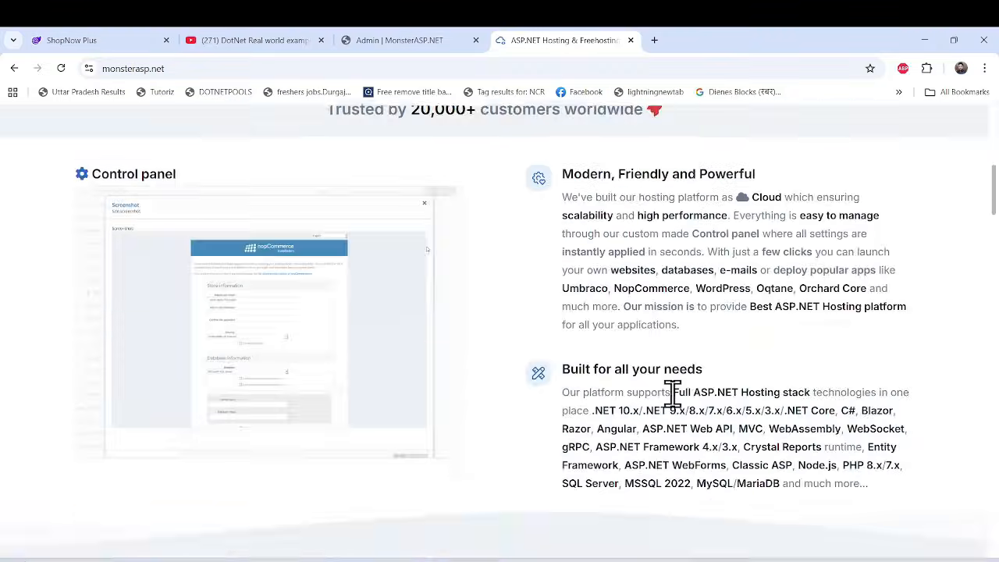
Look through the MonsterASP.NET home page for supported frameworks and its performance, security and support features.
scroll(673, 392, "down", 3)
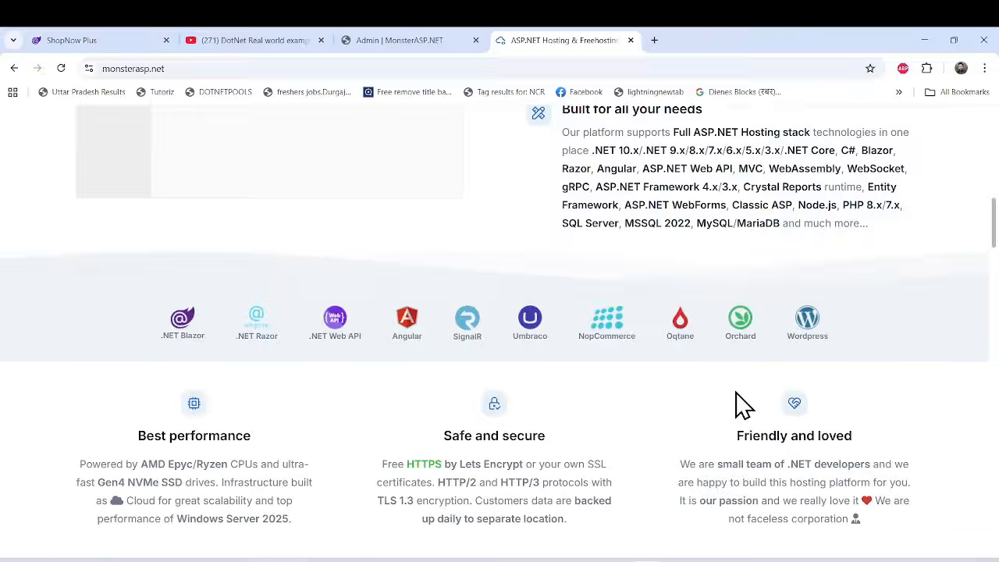
scroll(350, 435, "down", 4)
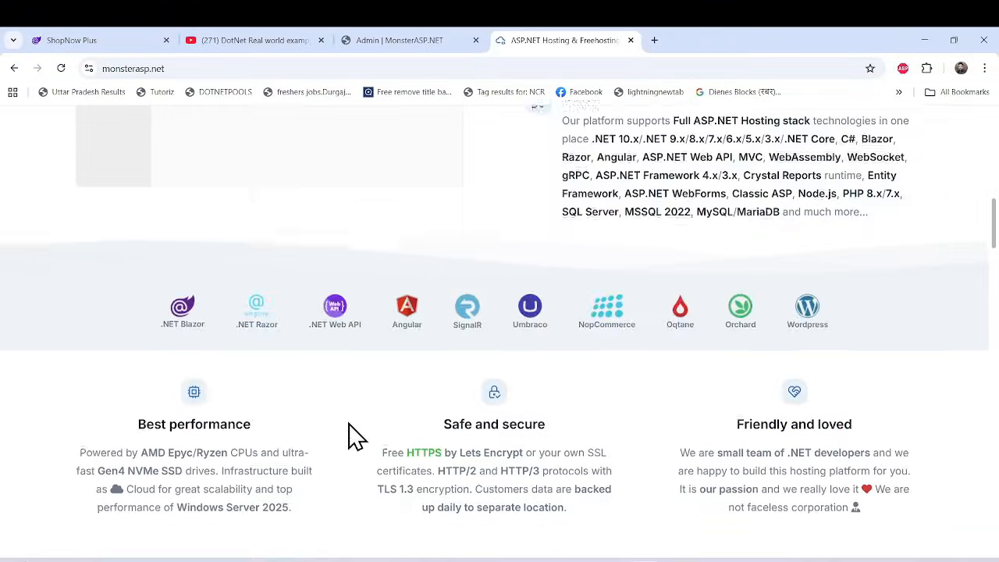
scroll(350, 434, "down", 3)
scroll(350, 434, "up", 6)
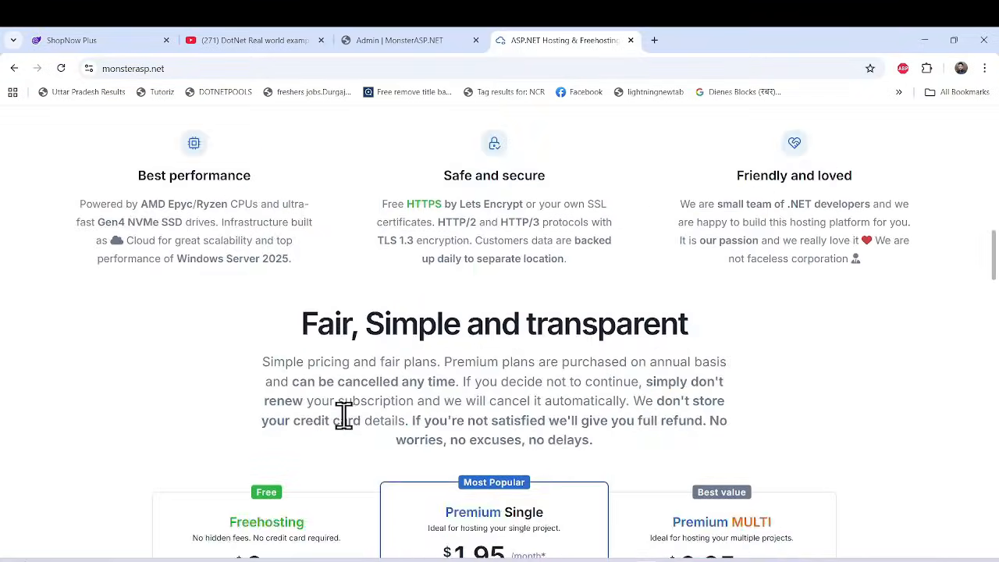
Examine the Freehosting plan's fees, website storage, RAM, database space and limitations among the pricing plans.
scroll(350, 429, "down", 5)
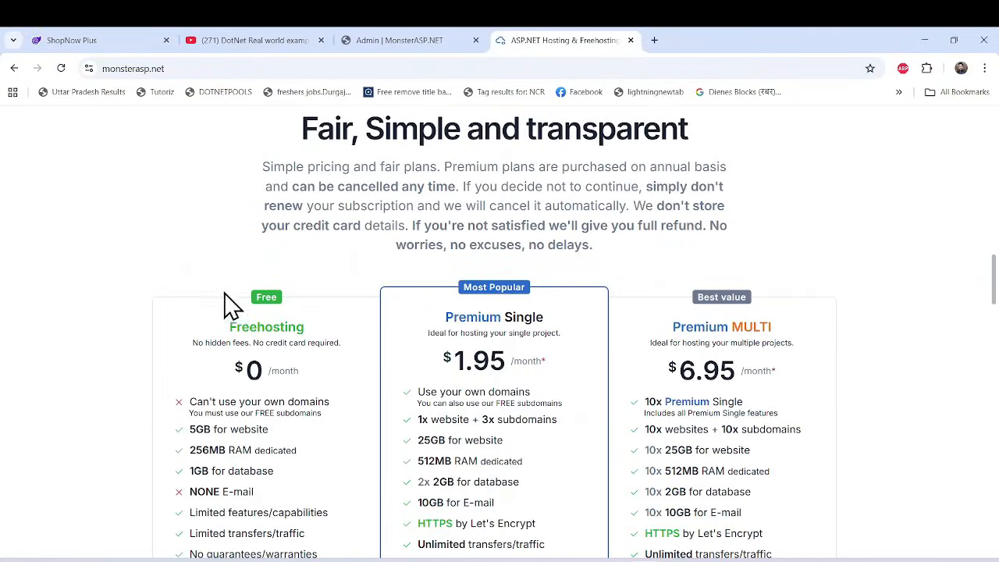
scroll(153, 304, "down", 3)
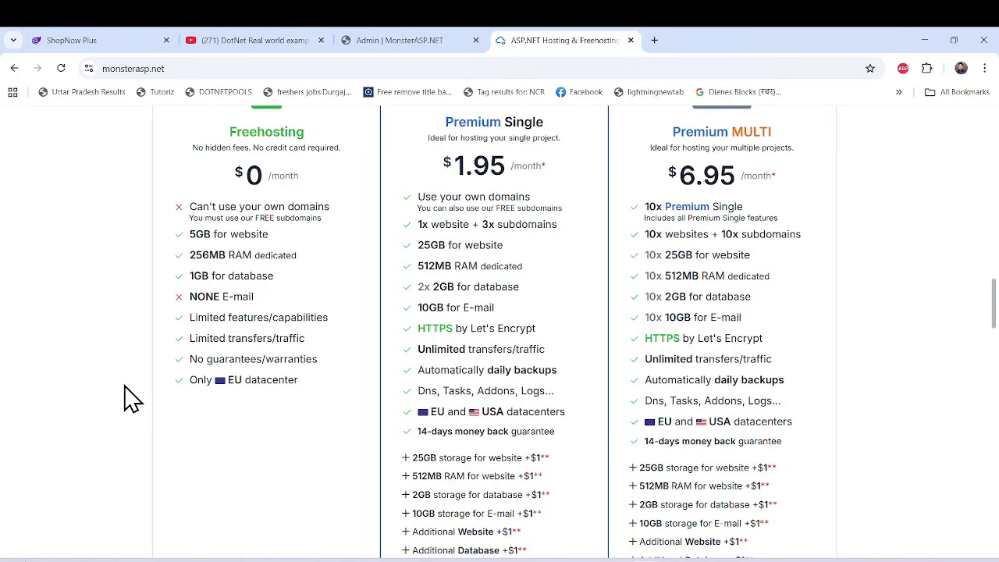
scroll(129, 398, "up", 1)
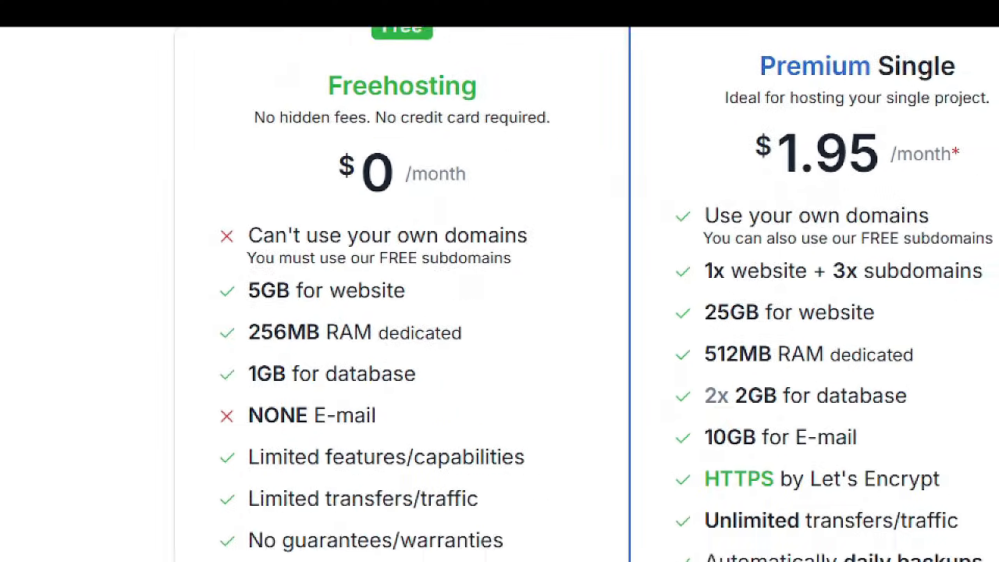
mouse_move(241, 73)
left_mouse_down()
mouse_move(584, 134)
mouse_move(570, 126)
left_mouse_up()
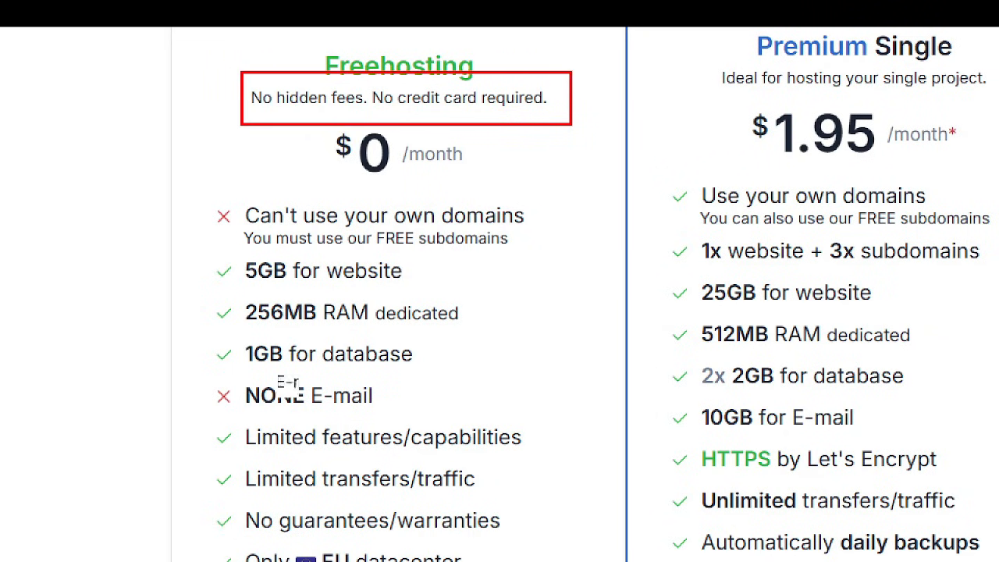
scroll(218, 422, "down", 2)
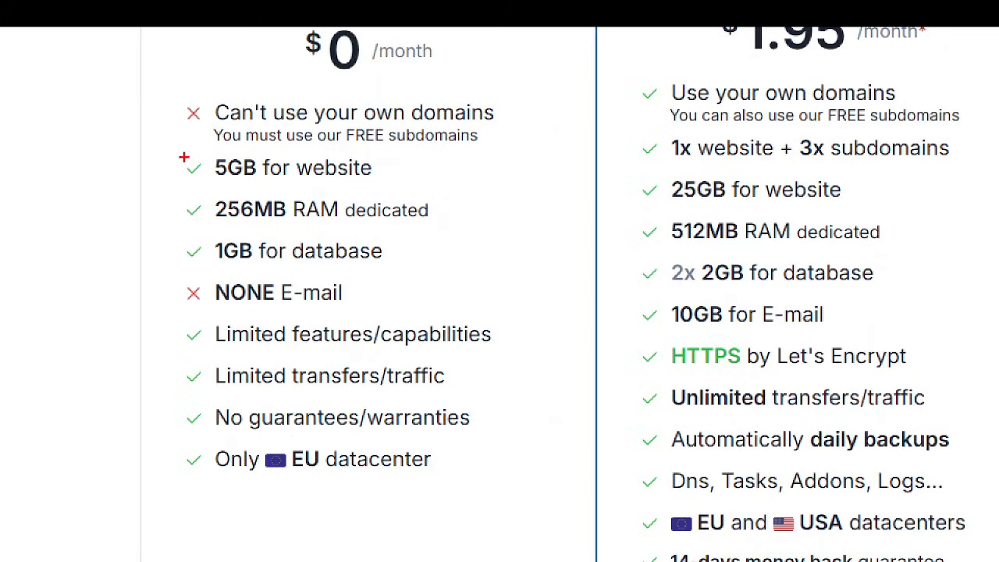
mouse_move(159, 149)
left_mouse_down()
mouse_move(343, 189)
mouse_move(442, 185)
left_mouse_up()
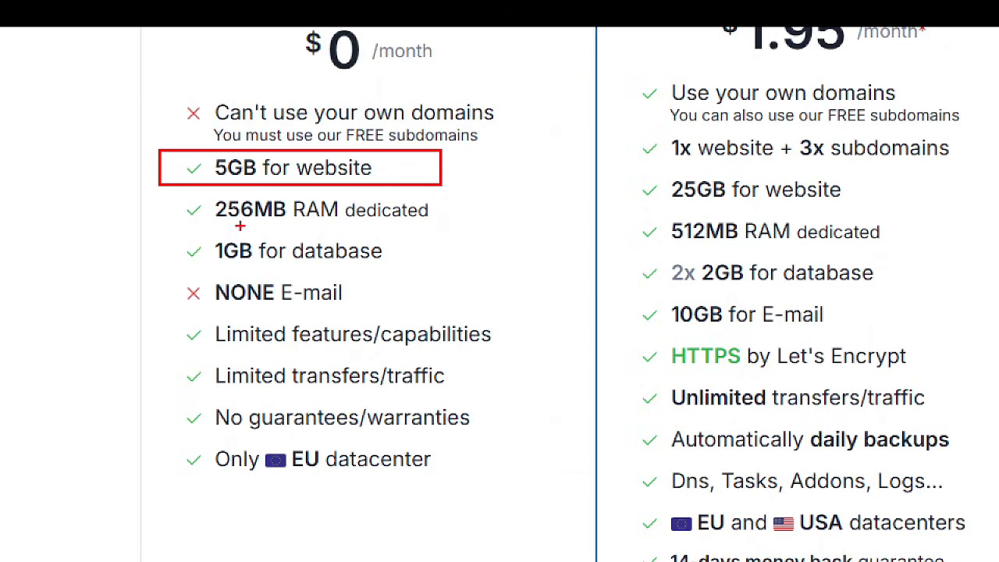
mouse_move(174, 192)
left_mouse_down()
mouse_move(313, 227)
mouse_move(478, 234)
left_mouse_up()
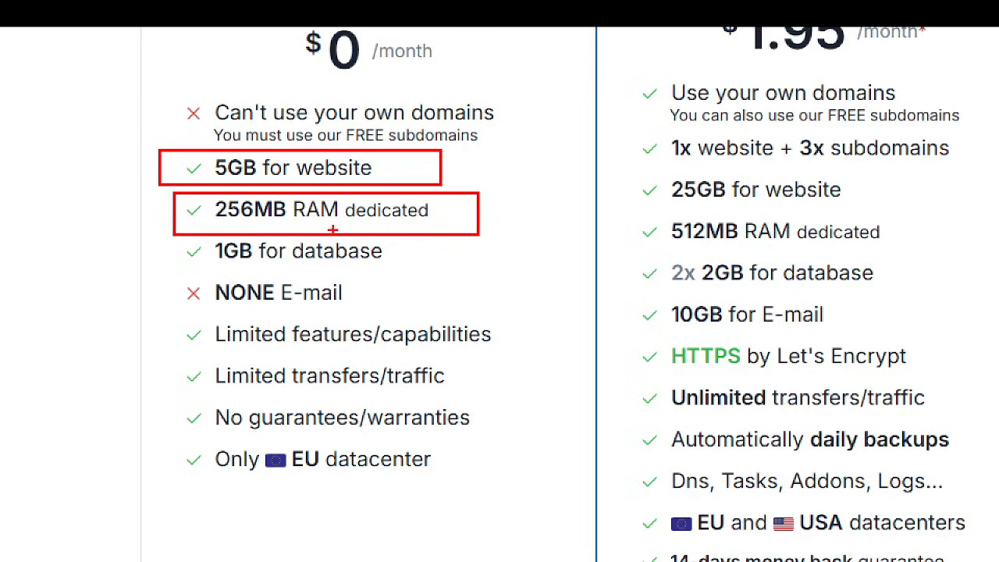
mouse_move(169, 235)
left_mouse_down()
mouse_move(274, 261)
mouse_move(440, 266)
left_mouse_up()
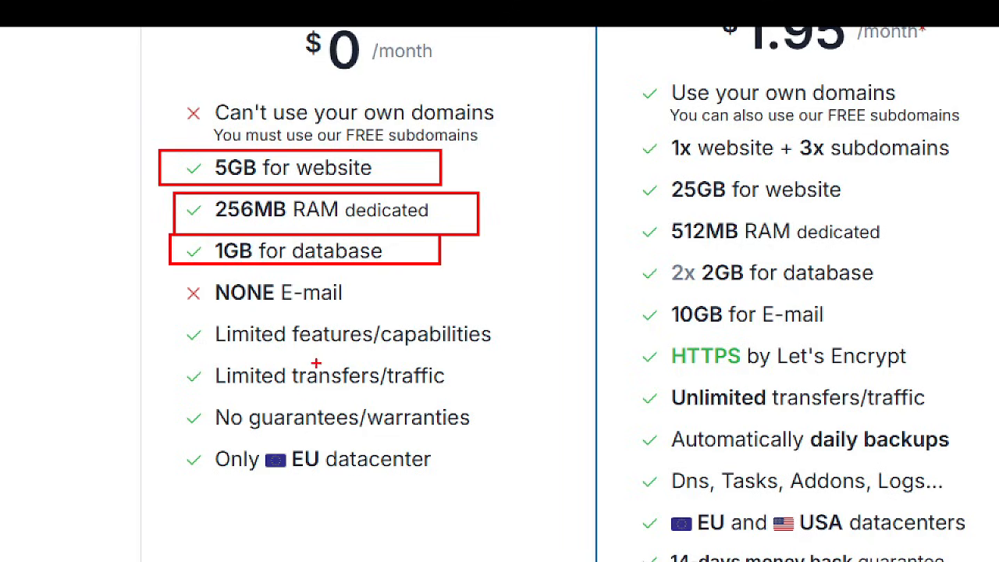
mouse_move(168, 310)
left_mouse_down()
mouse_move(442, 468)
mouse_move(522, 494)
left_mouse_up()
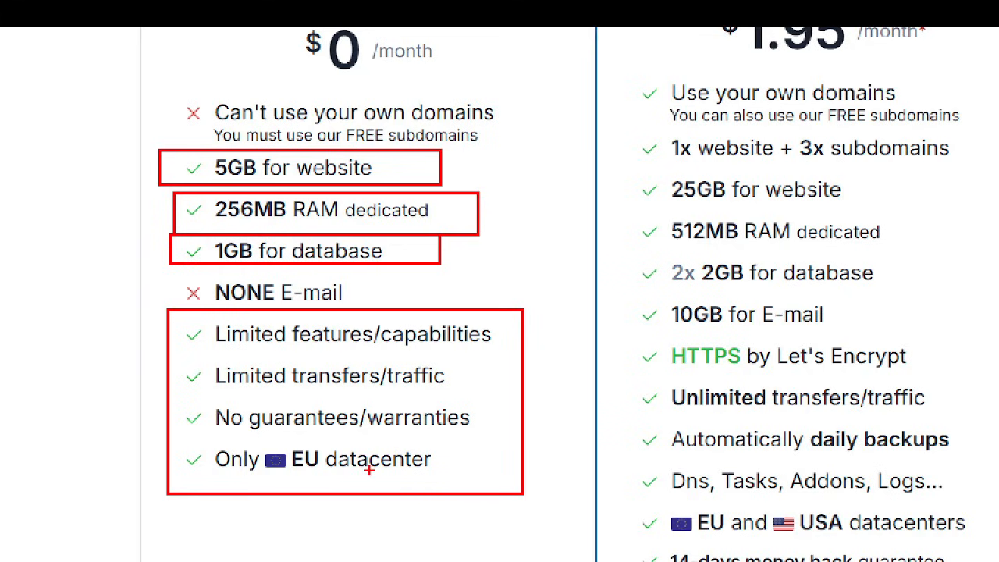
Open the free account registration form on monsterasp.net and go to its email address field.
scroll(234, 419, "down", 4)
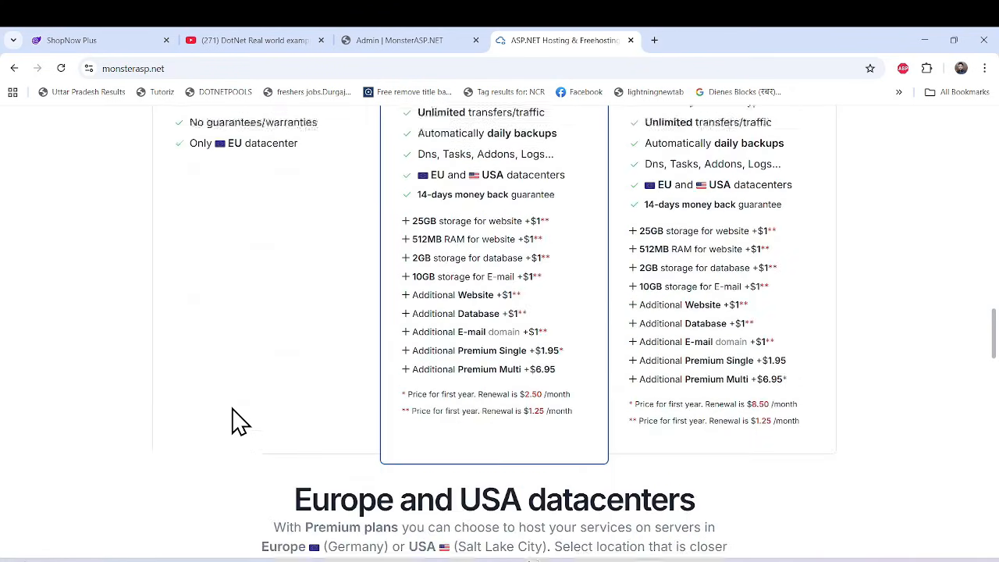
scroll(234, 418, "up", 5)
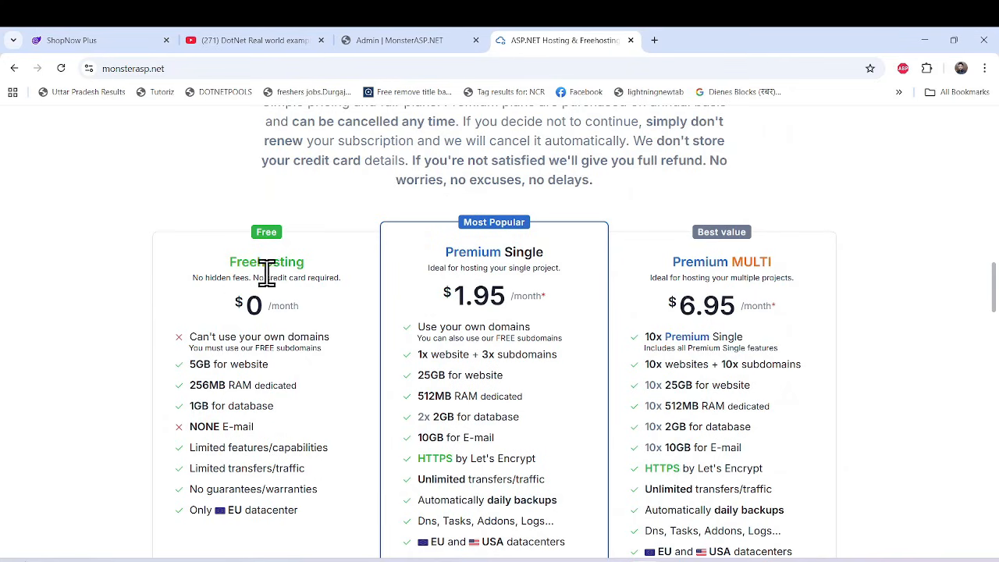
scroll(252, 278, "down", 3)
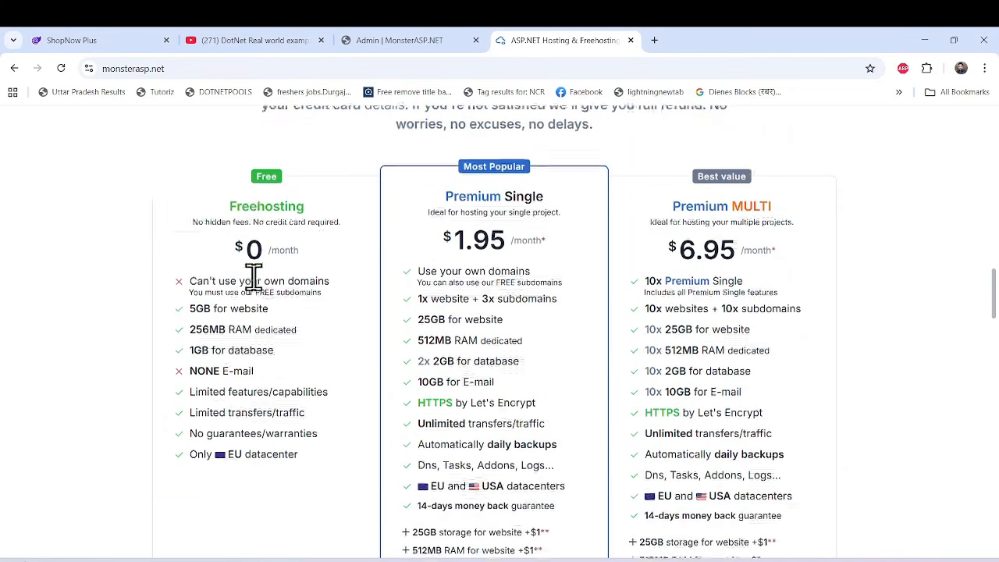
scroll(252, 283, "up", 3)
scroll(280, 285, "up", 8)
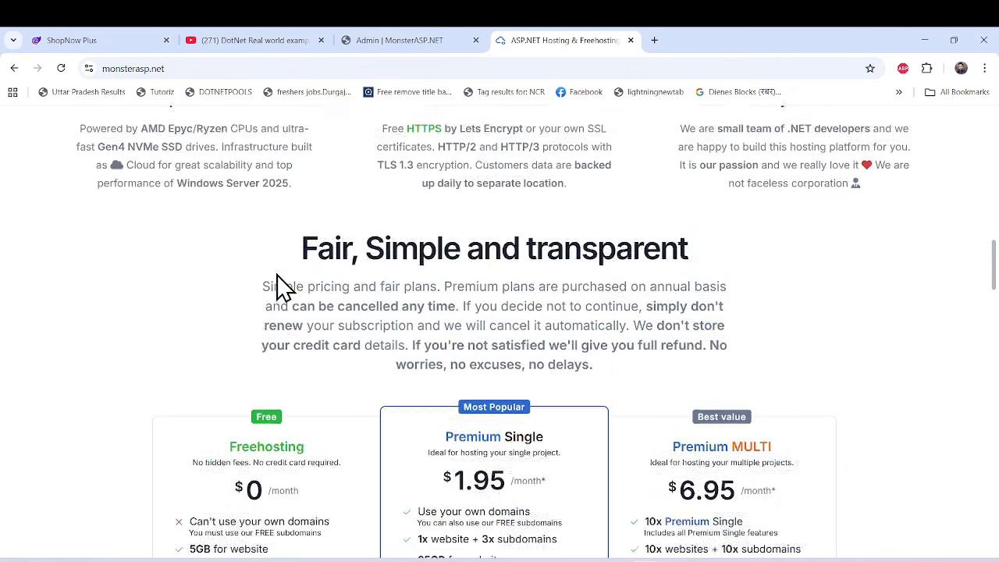
scroll(284, 286, "down", 7)
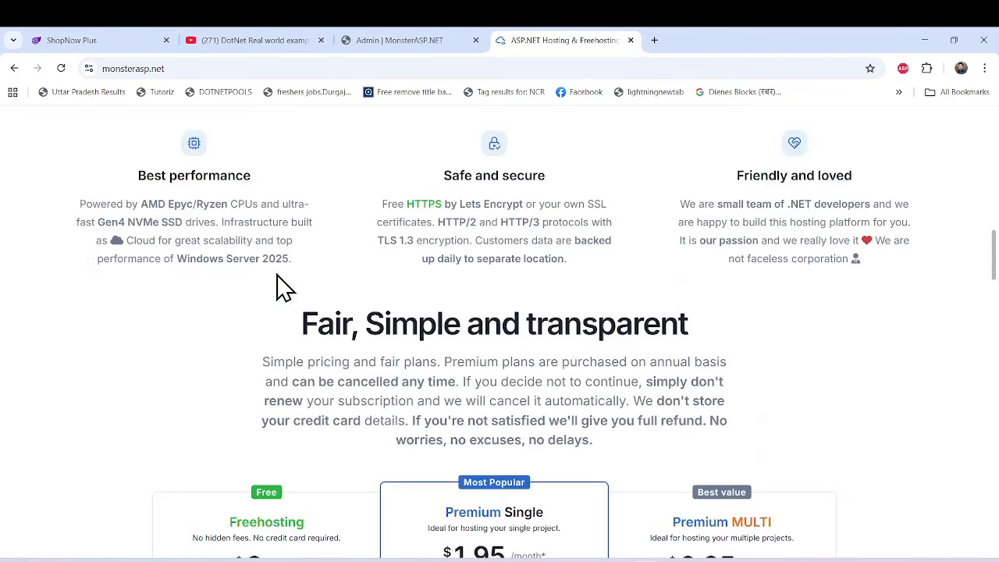
scroll(468, 269, "up", 8)
scroll(468, 257, "up", 10)
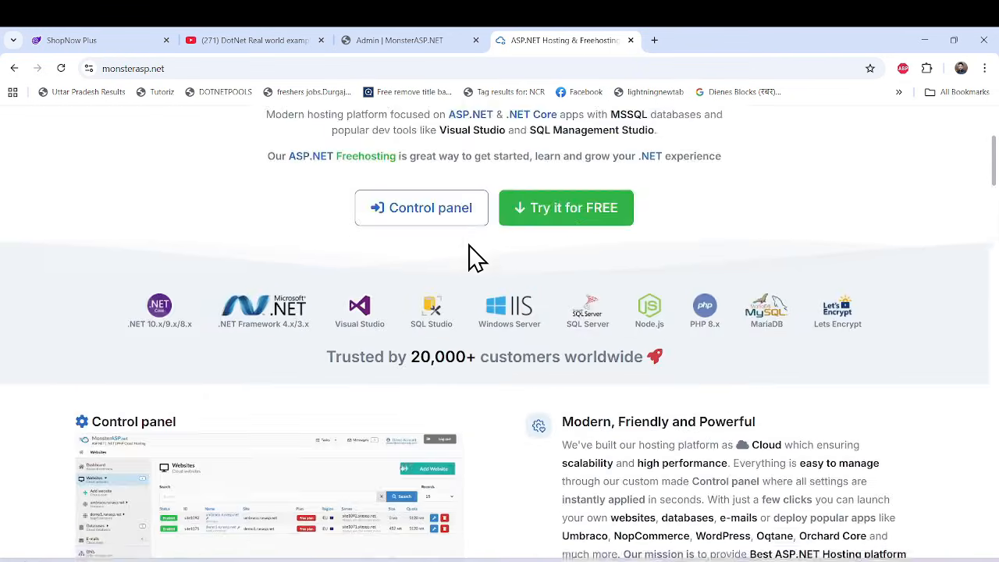
left_click(887, 134)
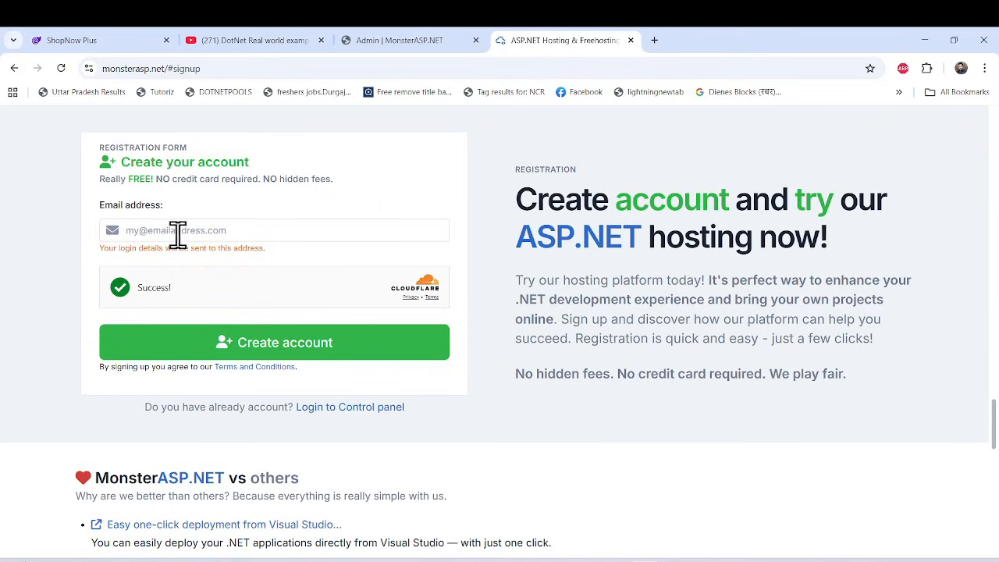
left_click(183, 231)
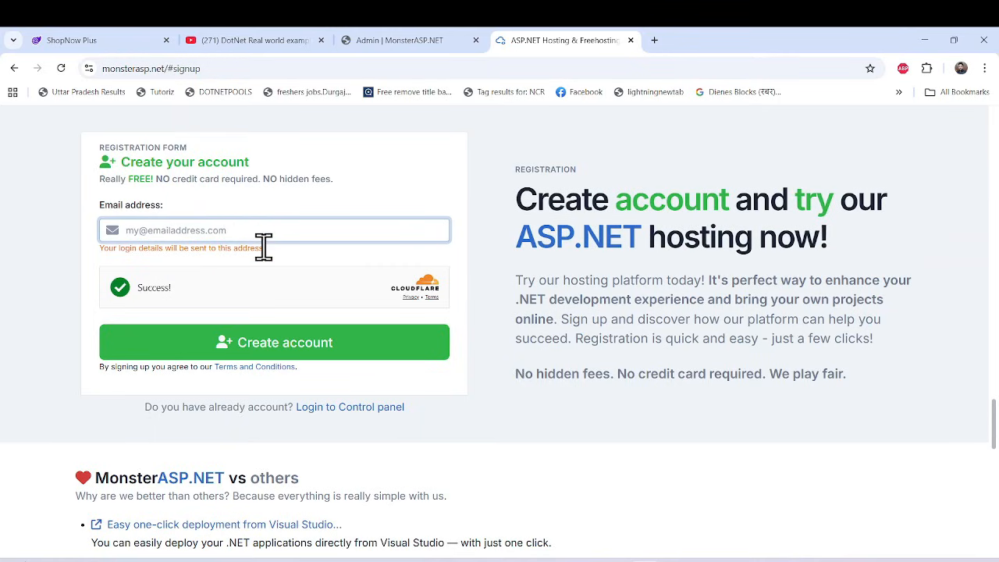
Open emailnator.com in a new tab and go to the mailbox of the offered disposable email address.
left_click(654, 40)
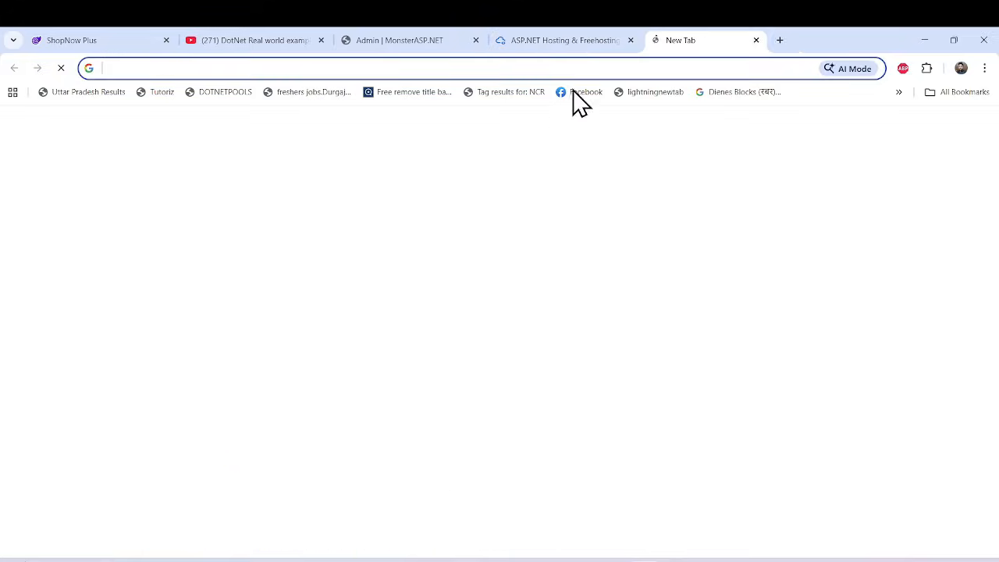
type("emailnator.com")
key("Return")
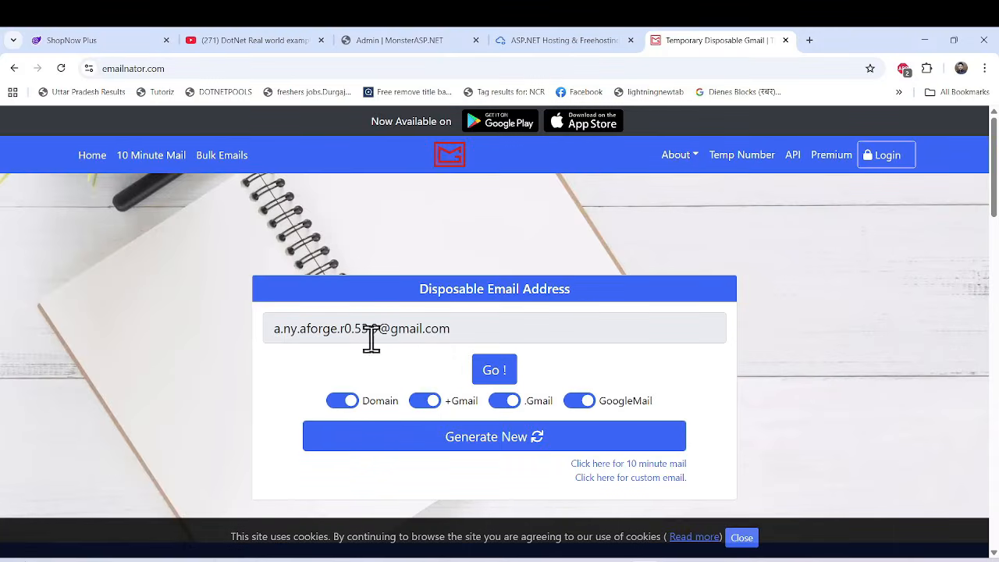
scroll(516, 414, "down", 1)
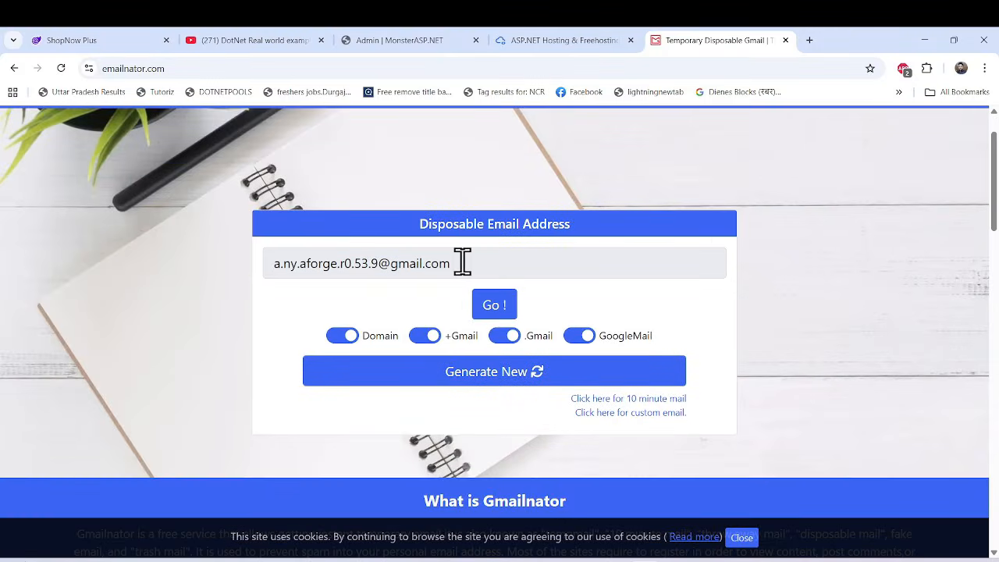
left_click_drag(461, 263, 258, 274)
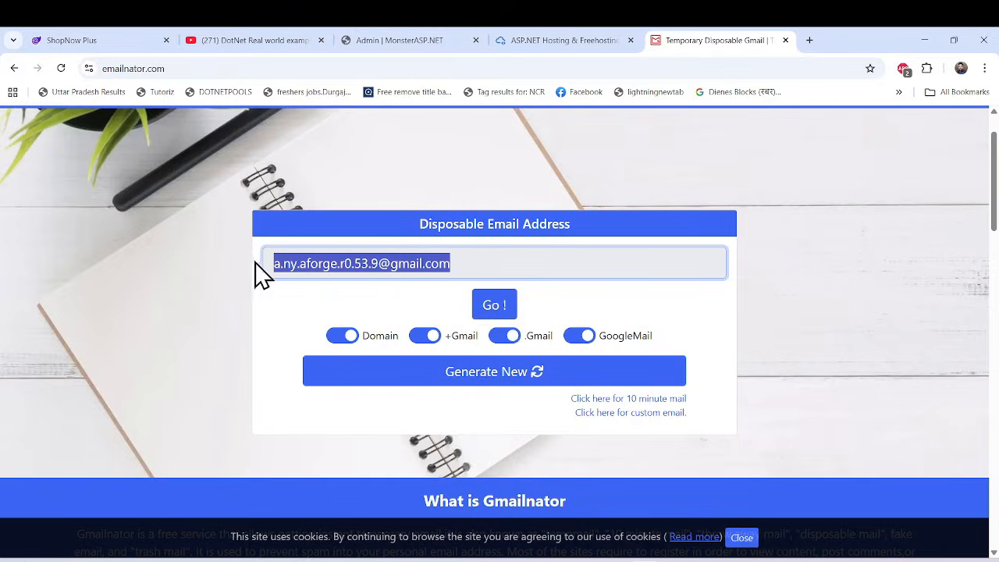
left_click(496, 307)
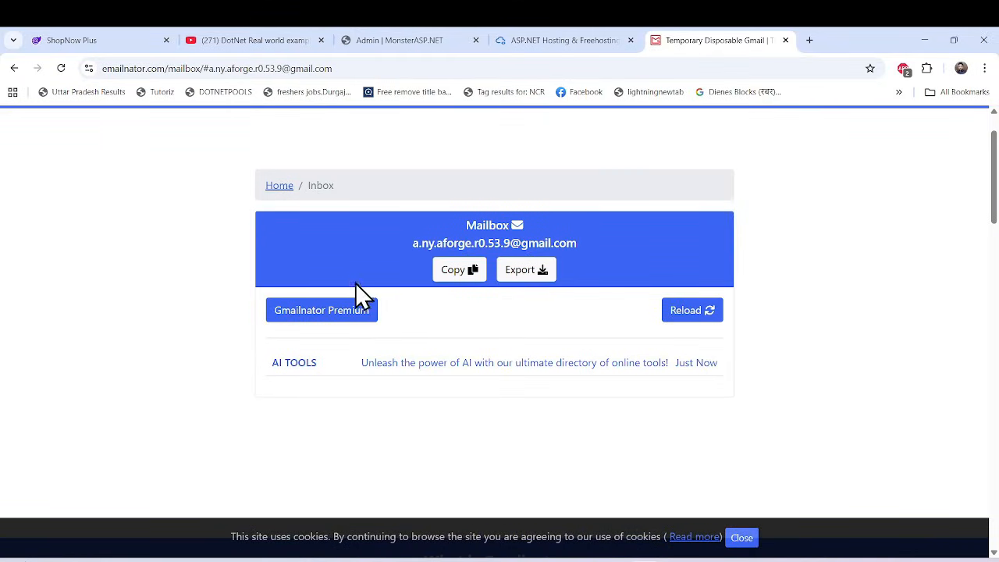
Copy the disposable email address and submit it in the MonsterASP.NET registration form to create the account.
scroll(367, 328, "down", 1)
scroll(381, 331, "up", 2)
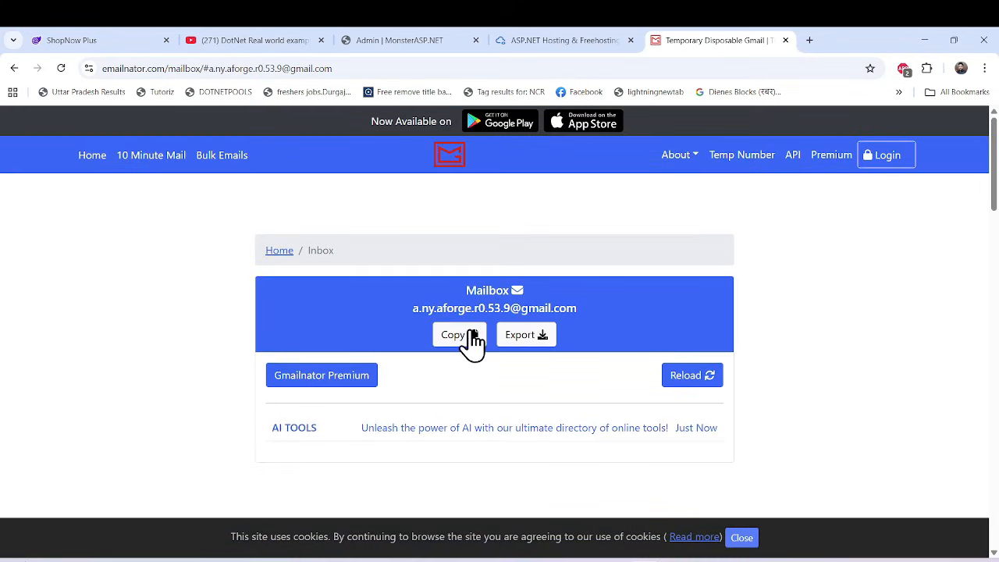
left_click(454, 337)
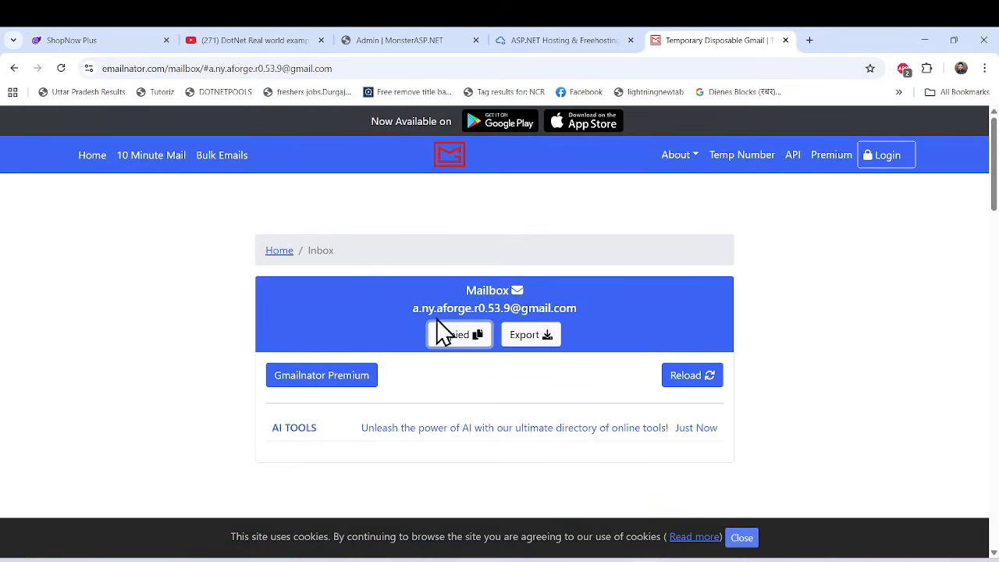
left_click(560, 39)
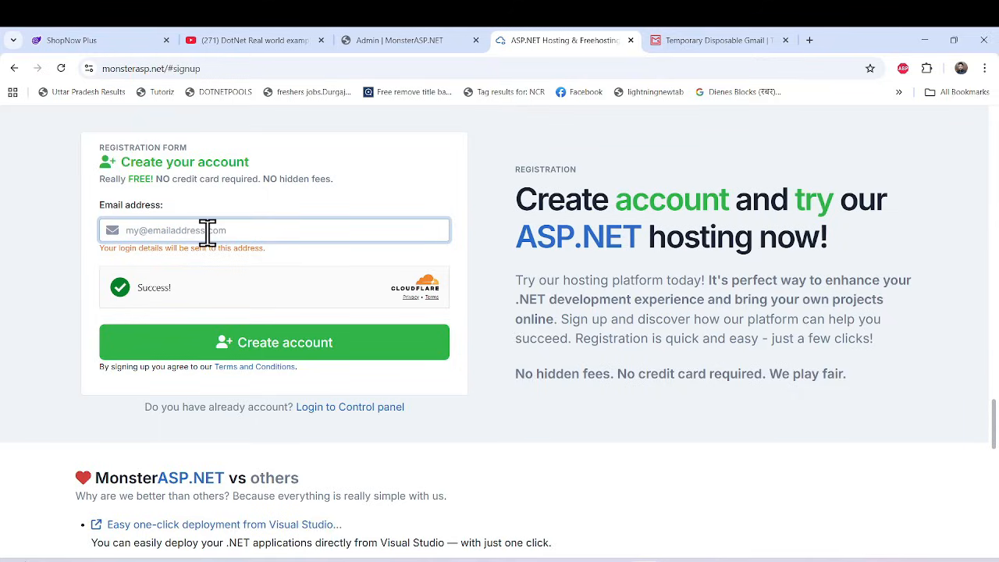
key("ctrl+v")
left_click(417, 353)
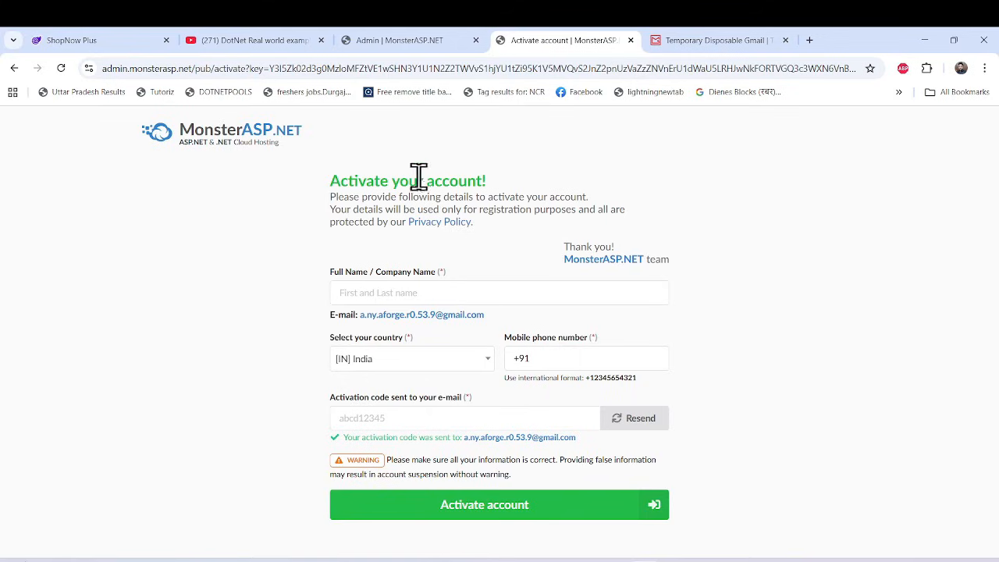
Enter dotnetrealworldexaple as the full or company name and fill in the mobile phone number in the activation form.
left_click(410, 291)
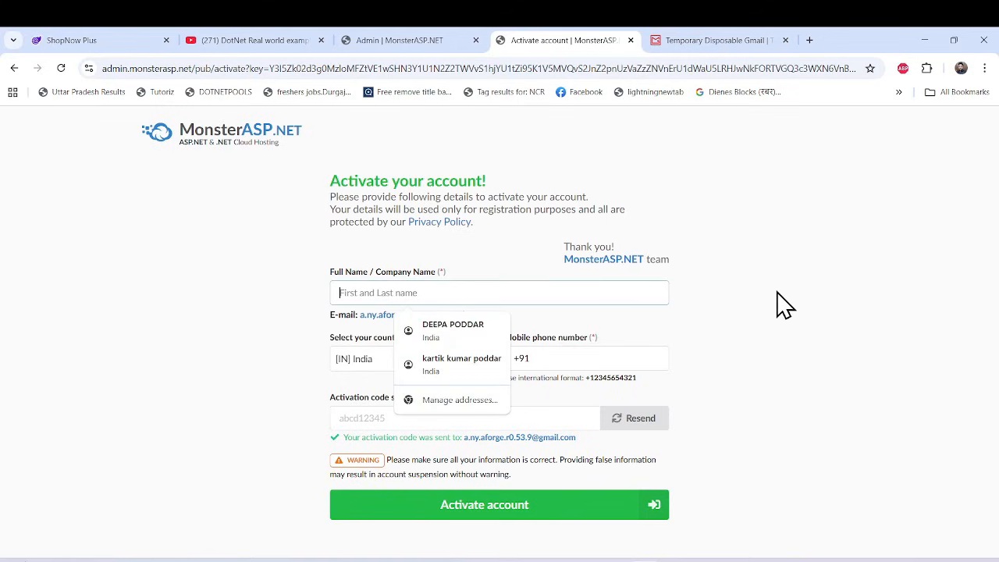
type("k")
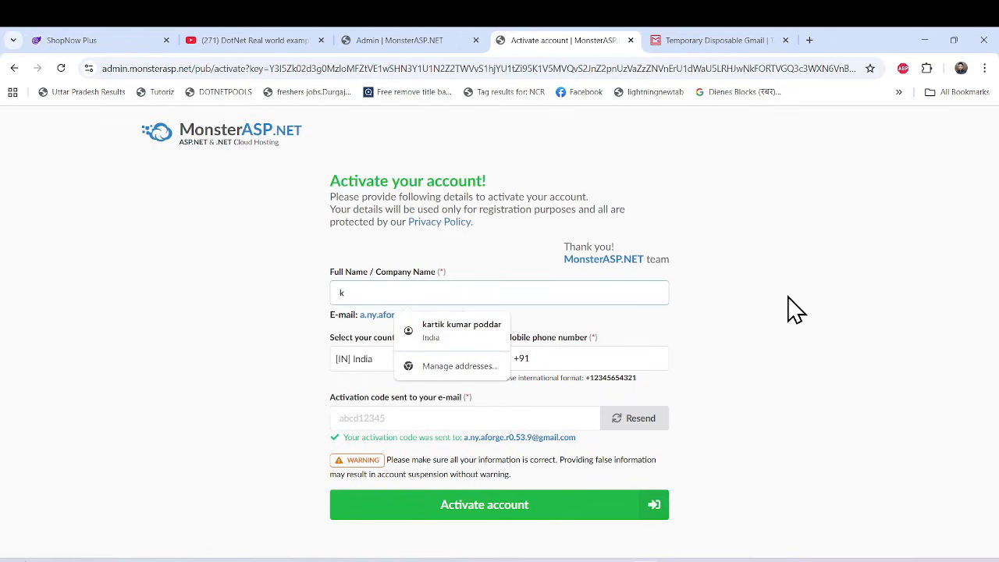
key("BackSpace")
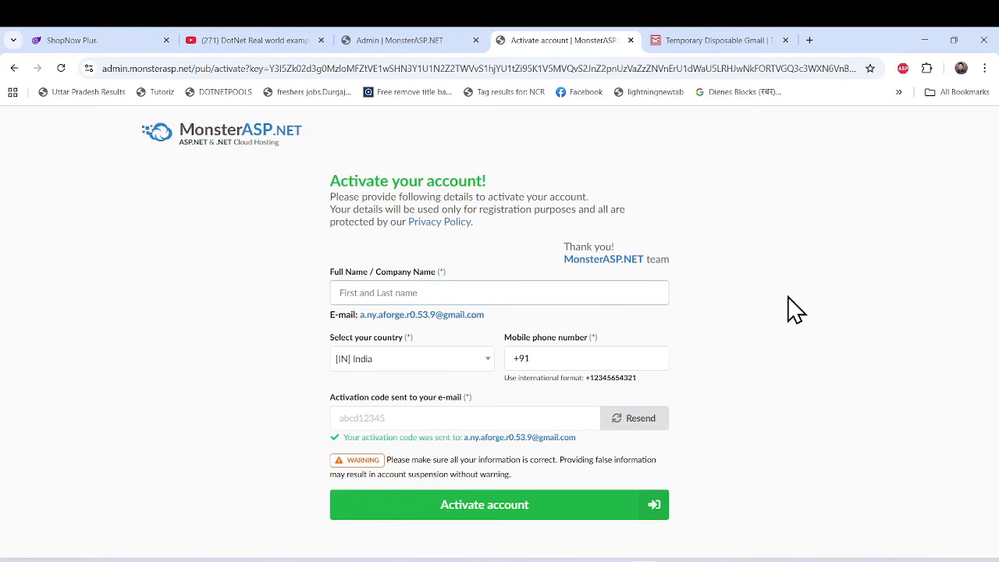
type("do")
type("tnetrealworldexaple")
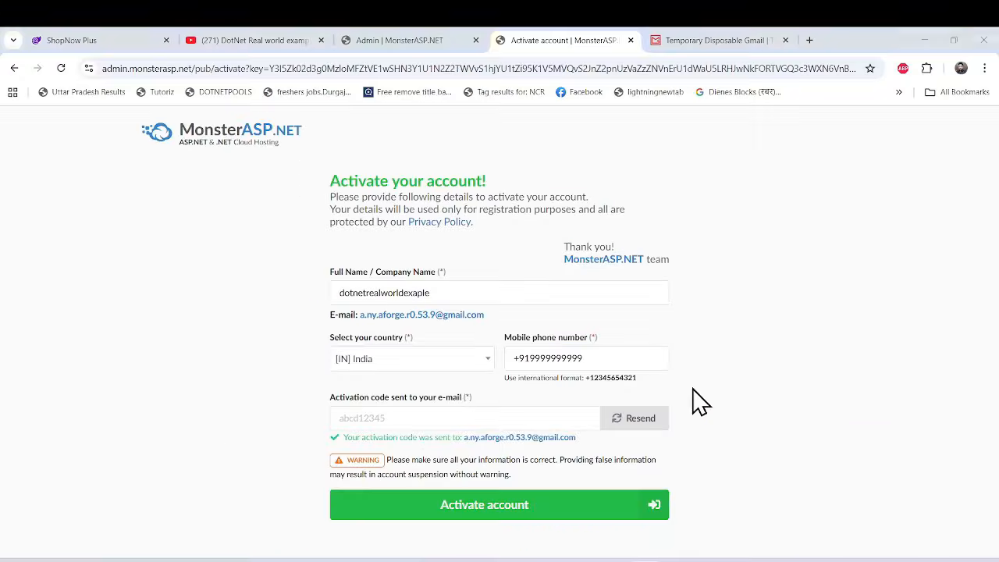
Return to the disposable mailbox and reload it to fetch the email containing the account activation code.
left_click(401, 417)
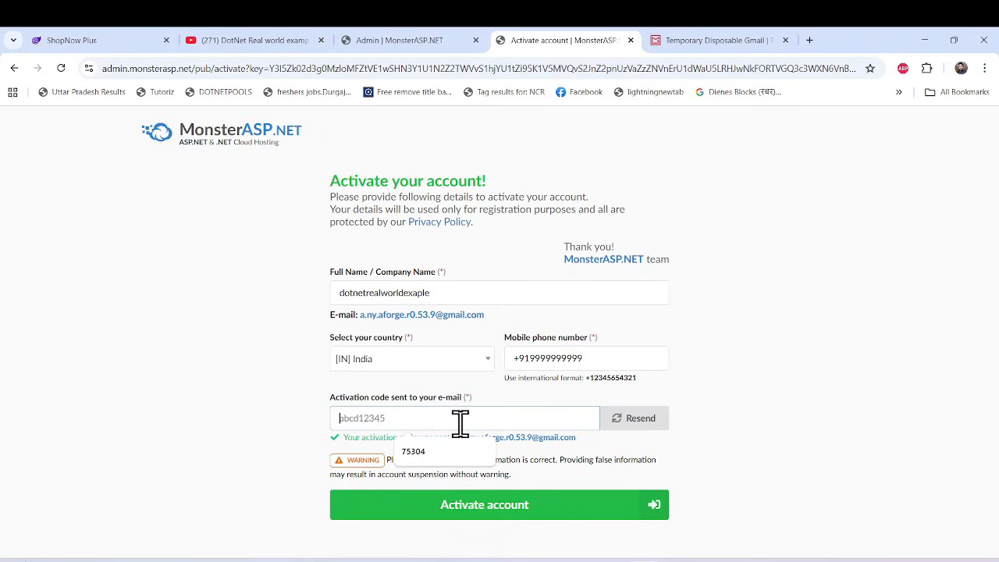
left_click(706, 39)
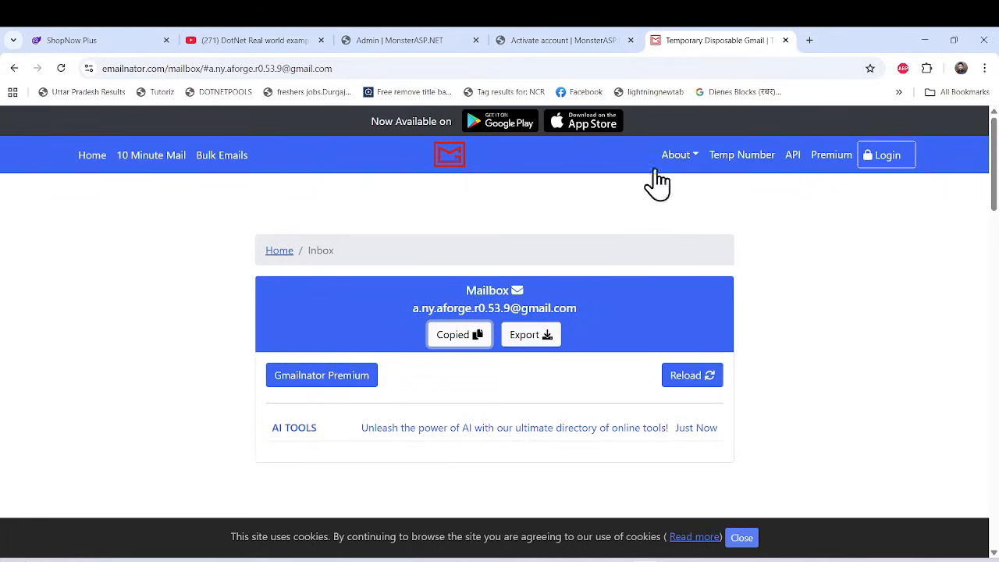
scroll(571, 397, "down", 1)
left_click(688, 312)
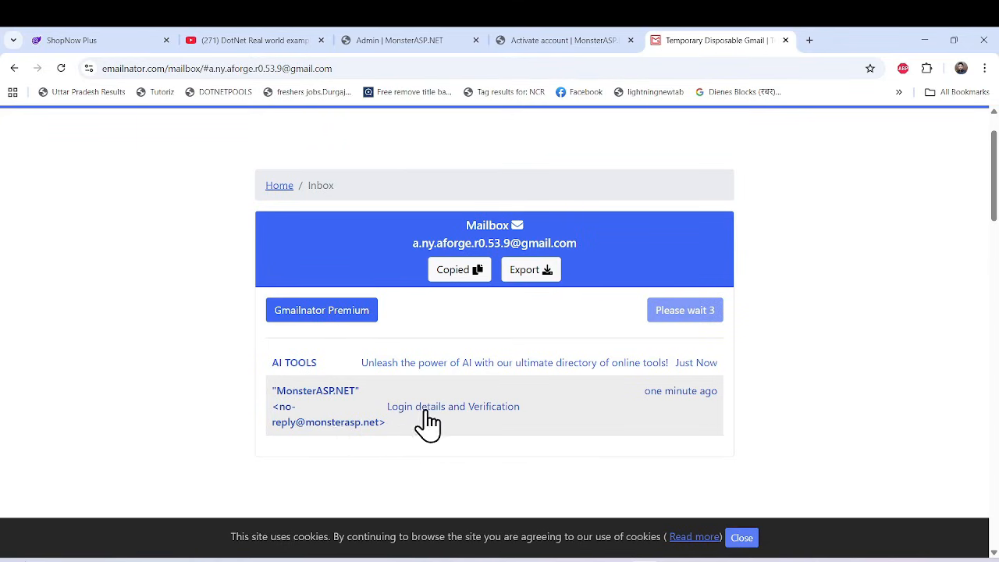
Open the MonsterASP.NET "Login details and Verification" email and select its block of control panel login details.
left_click(316, 404)
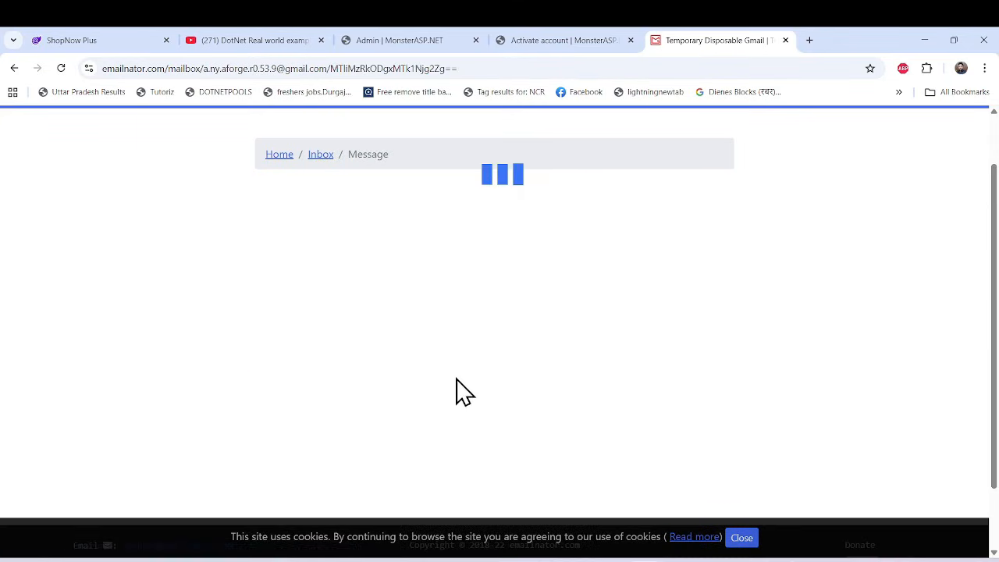
scroll(468, 374, "down", 3)
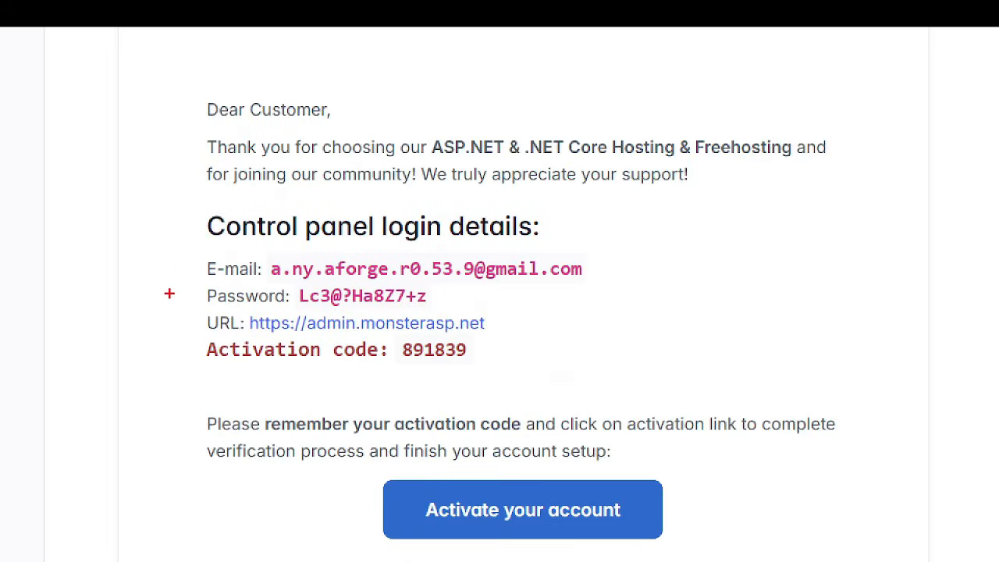
mouse_move(185, 303)
left_mouse_down()
mouse_move(546, 351)
mouse_move(581, 337)
left_mouse_up()
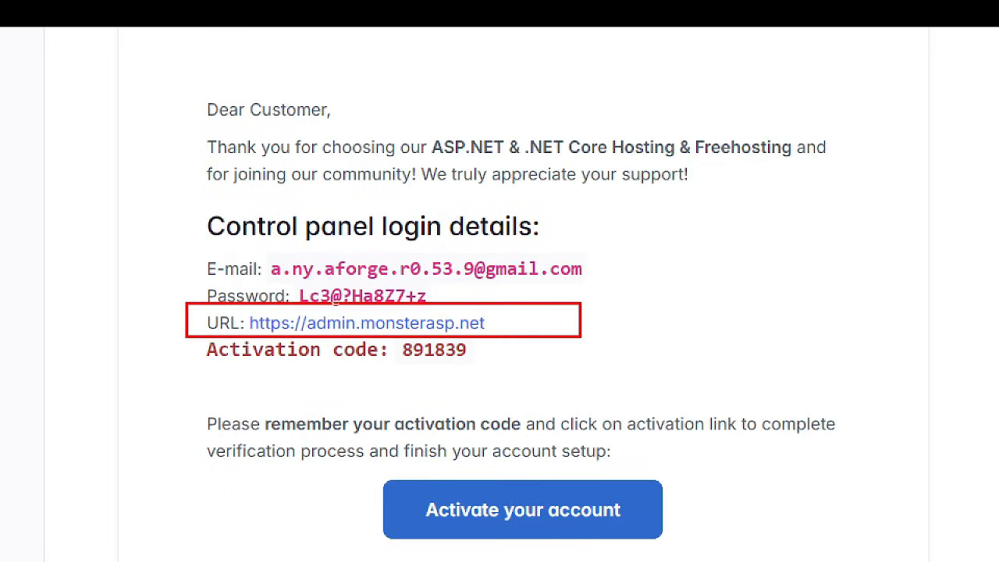
left_click_drag(195, 341, 505, 368)
left_click_drag(200, 283, 406, 312)
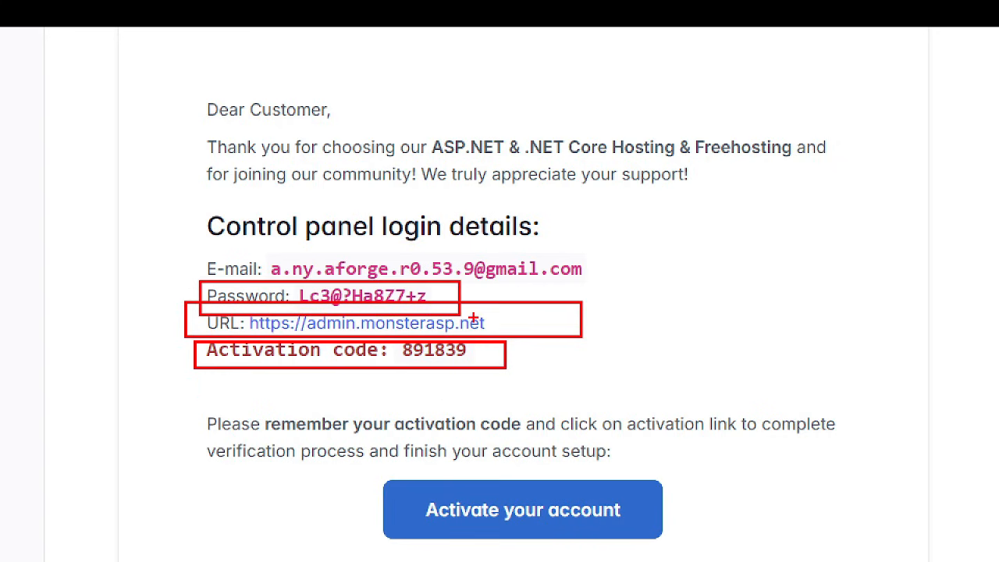
mouse_move(482, 361)
left_mouse_down()
mouse_move(384, 340)
mouse_move(336, 314)
left_mouse_up()
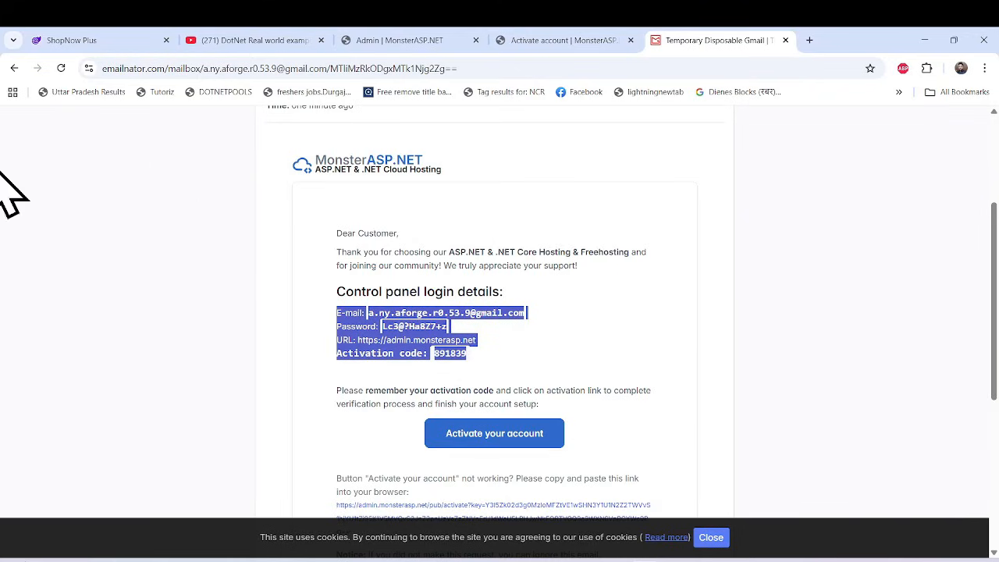
key("super")
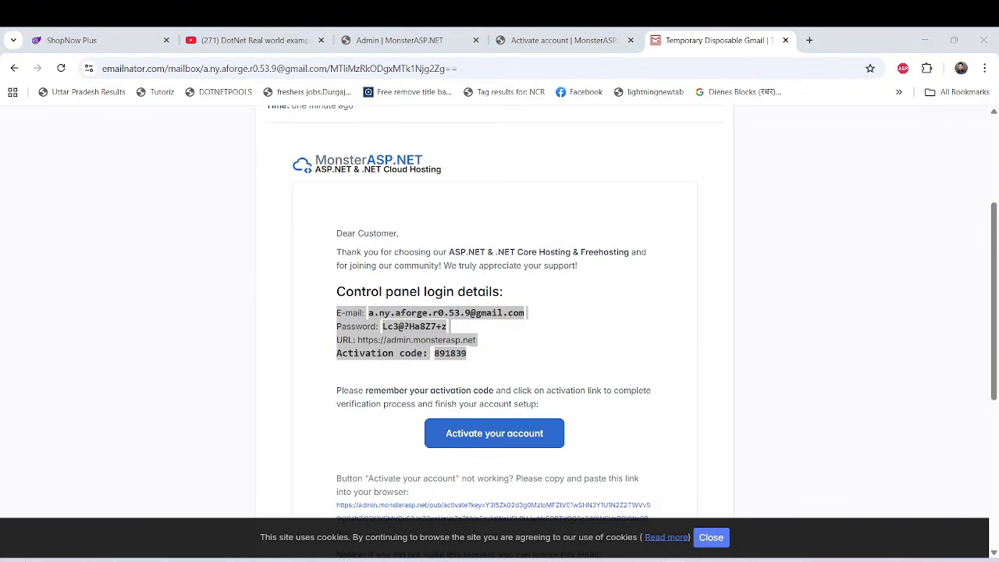
Copy the activation code from the email, enter it in the MonsterASP.NET activation form and activate the account.
double_click(452, 353)
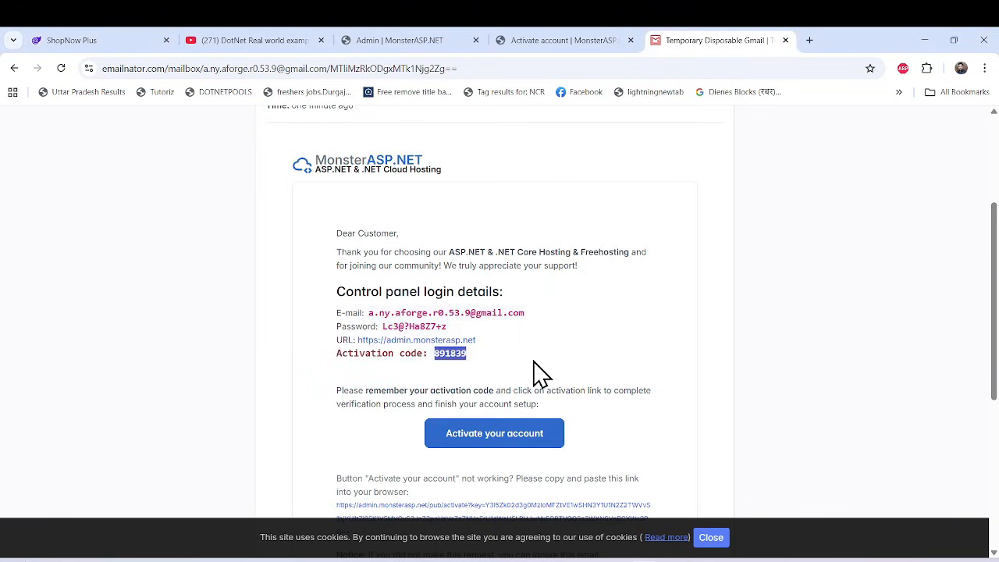
left_click(555, 39)
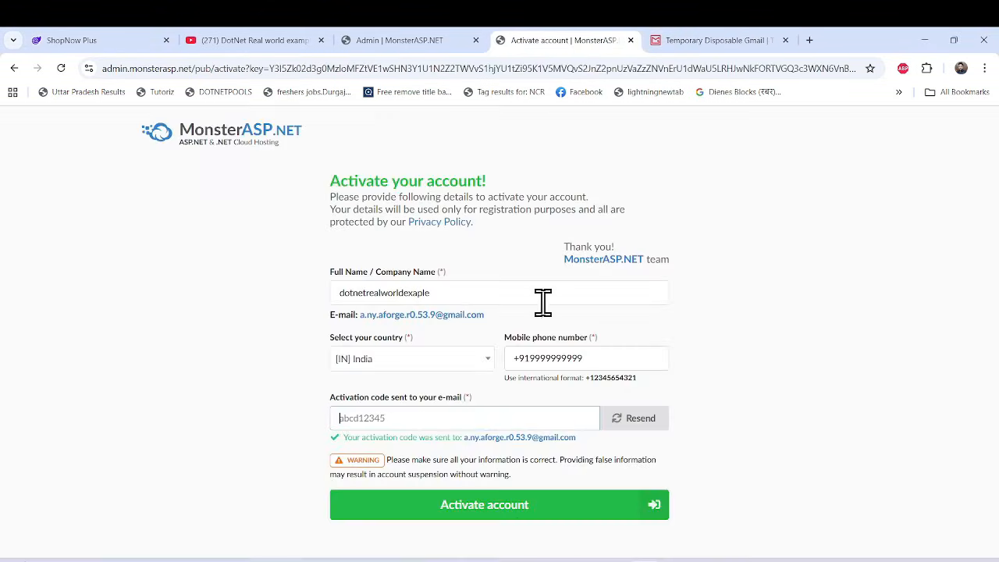
left_click(428, 413)
key("ctrl+v")
left_click(439, 518)
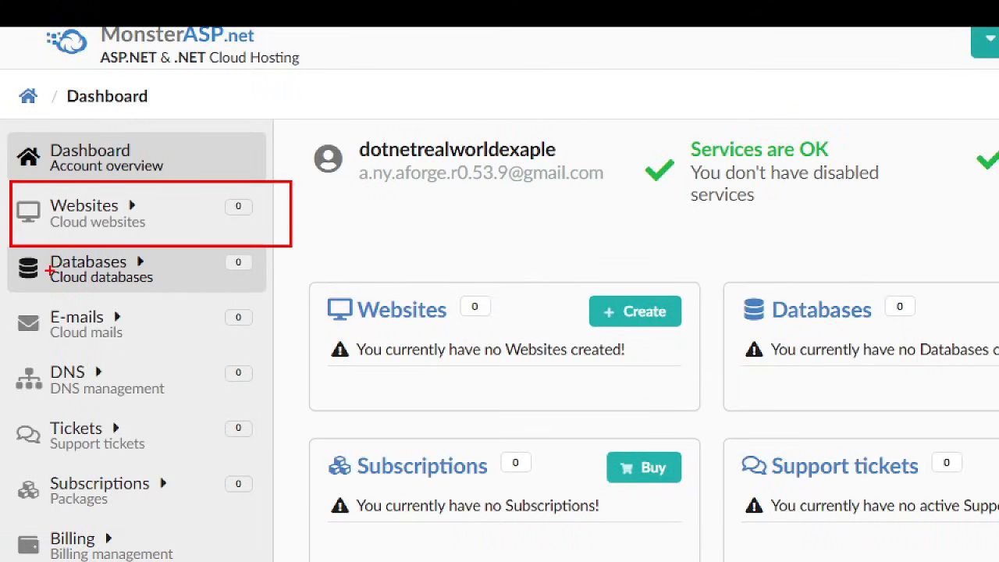
Examine the Websites and Databases sections of the hosting account dashboard.
left_click_drag(10, 237, 335, 299)
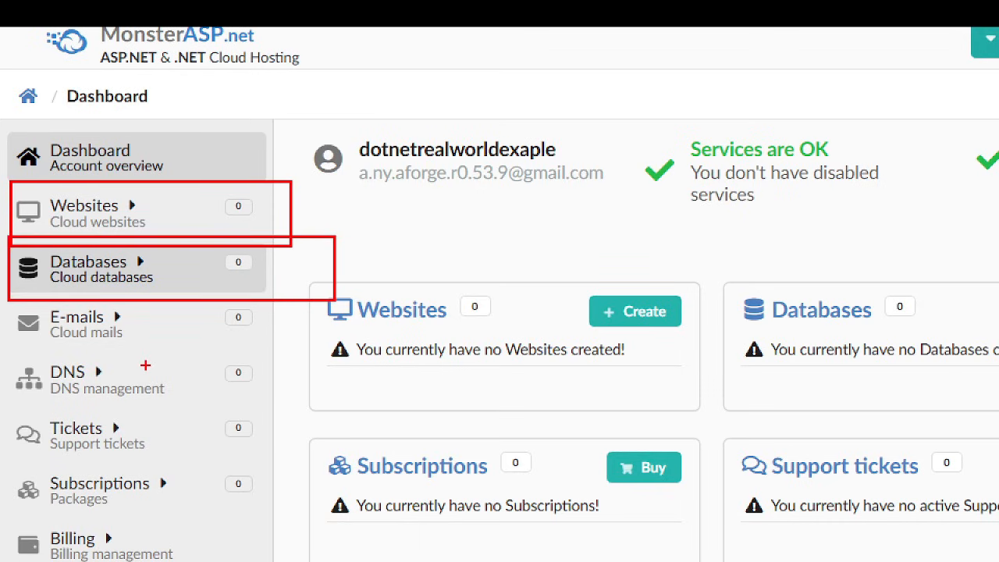
key("Escape")
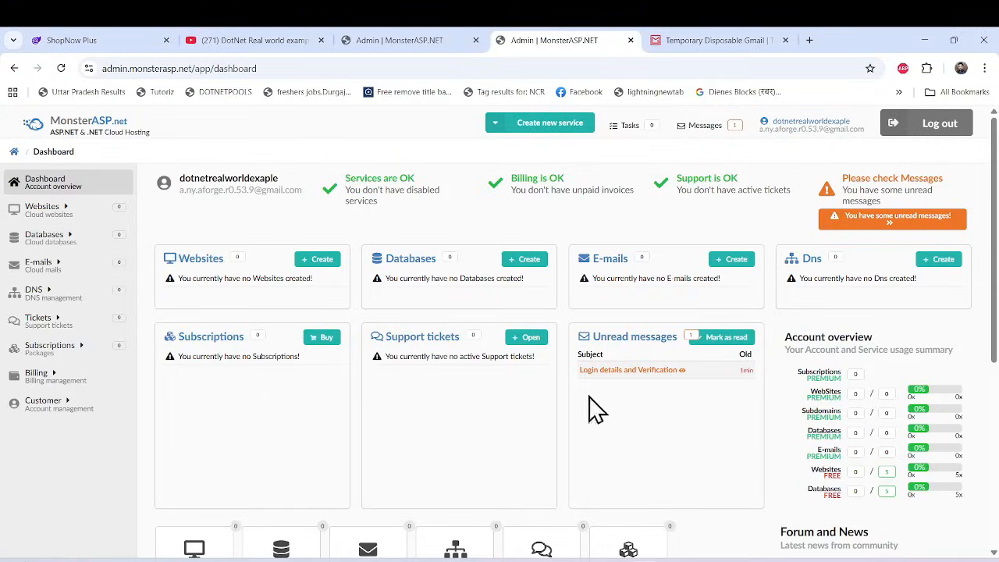
key("ctrl+1")
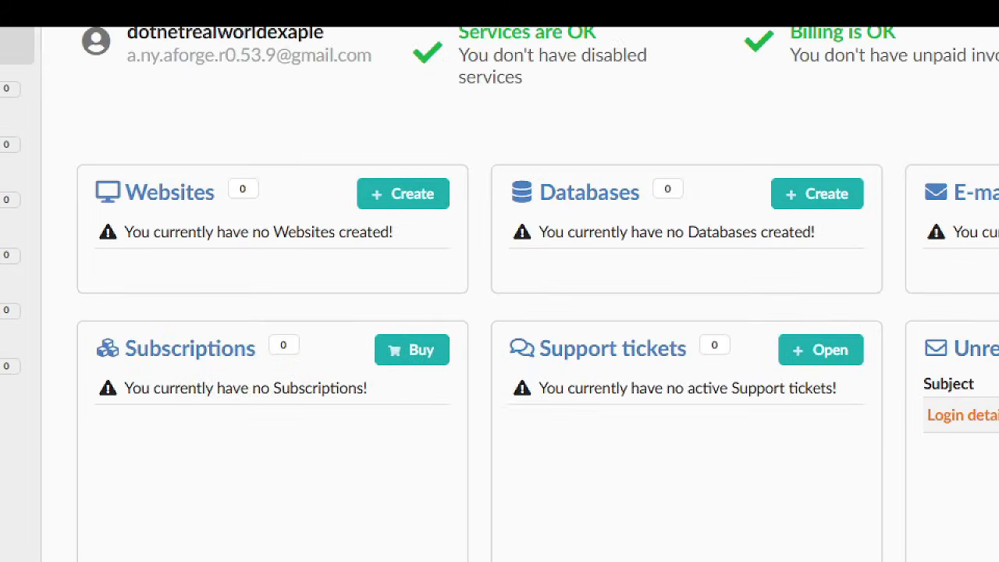
mouse_move(62, 129)
left_mouse_down()
mouse_move(171, 175)
mouse_move(836, 285)
mouse_move(898, 278)
left_mouse_up()
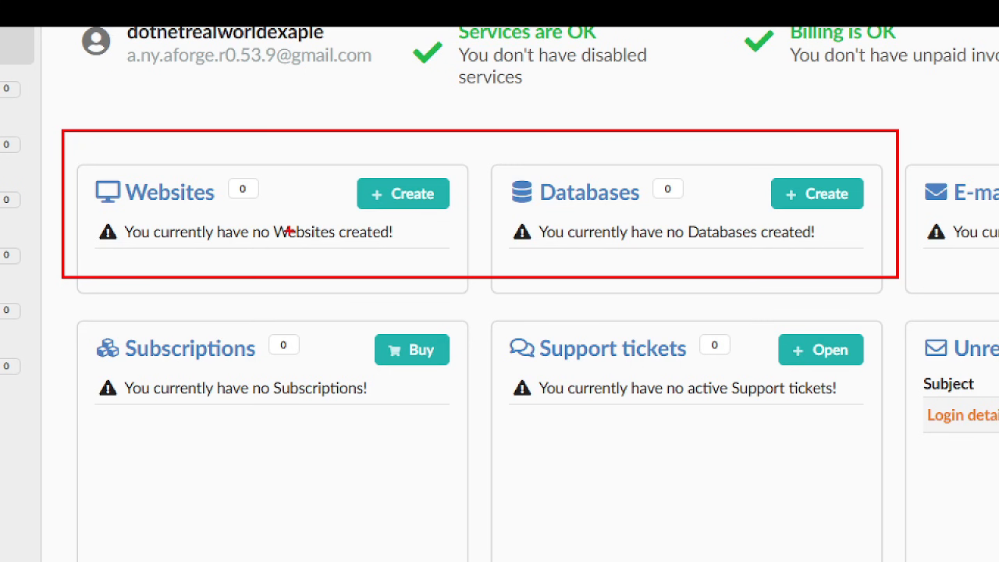
key("Escape")
Start creating a new website and choose the FREE hosting plan.
left_click(322, 262)
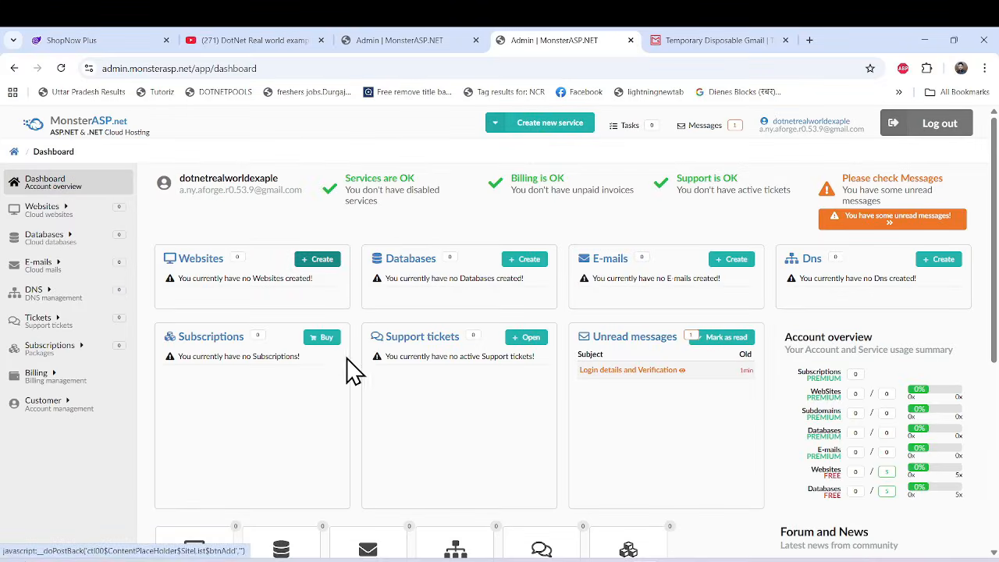
scroll(257, 435, "down", 1)
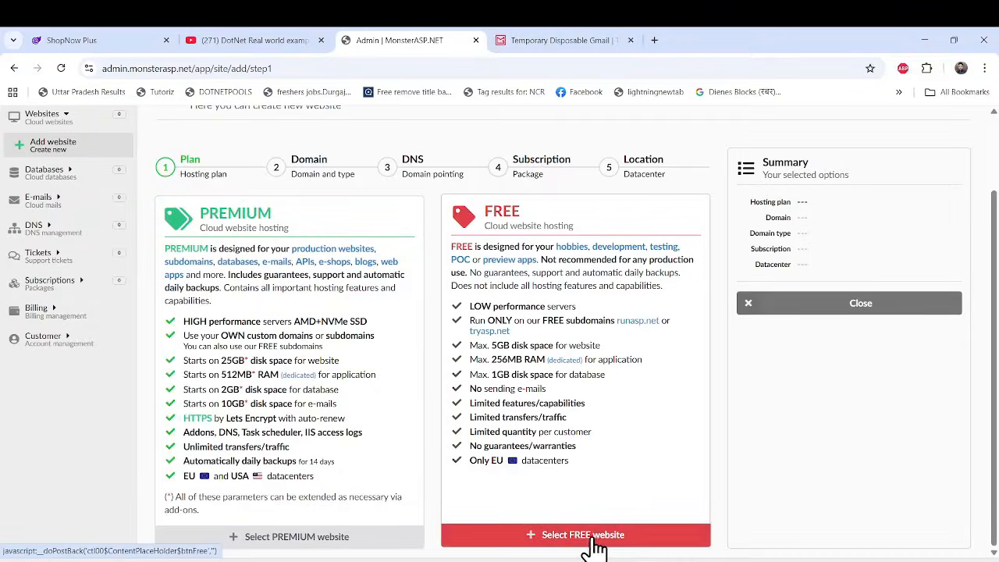
left_click(592, 539)
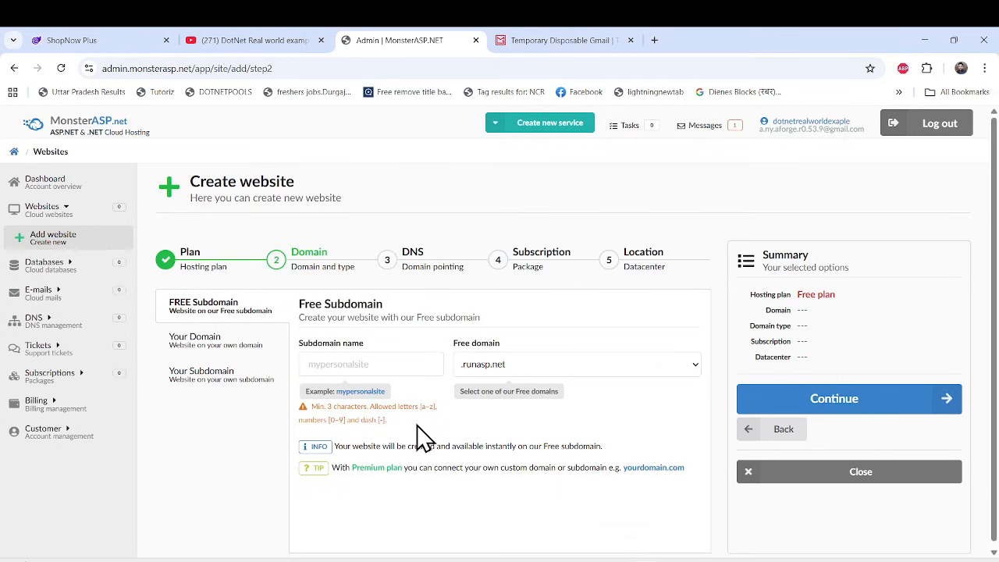
Try to use myonlineshop as the website's free subdomain name on .runasp.net.
left_click(385, 359)
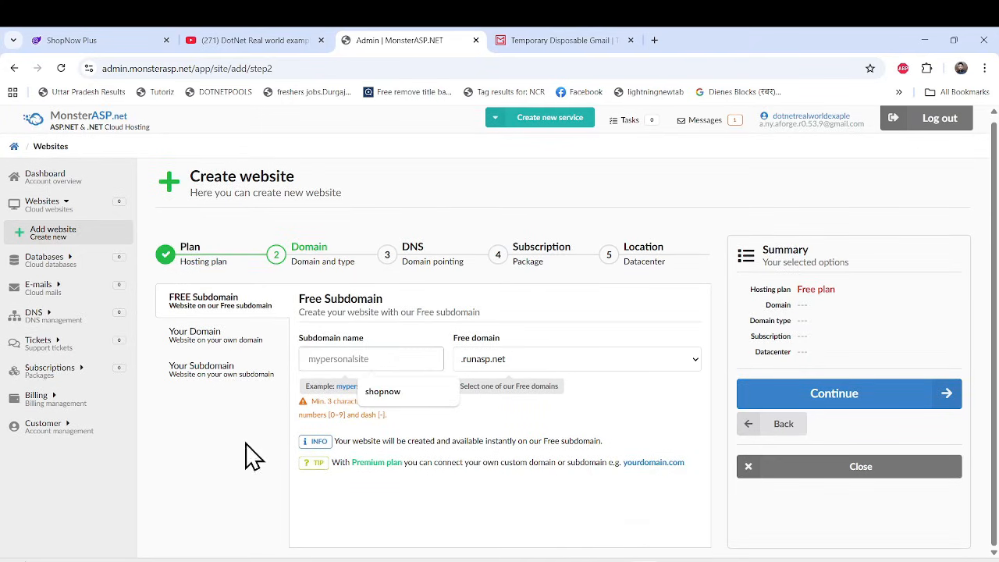
left_click(248, 451)
left_click(352, 360)
left_click(381, 392)
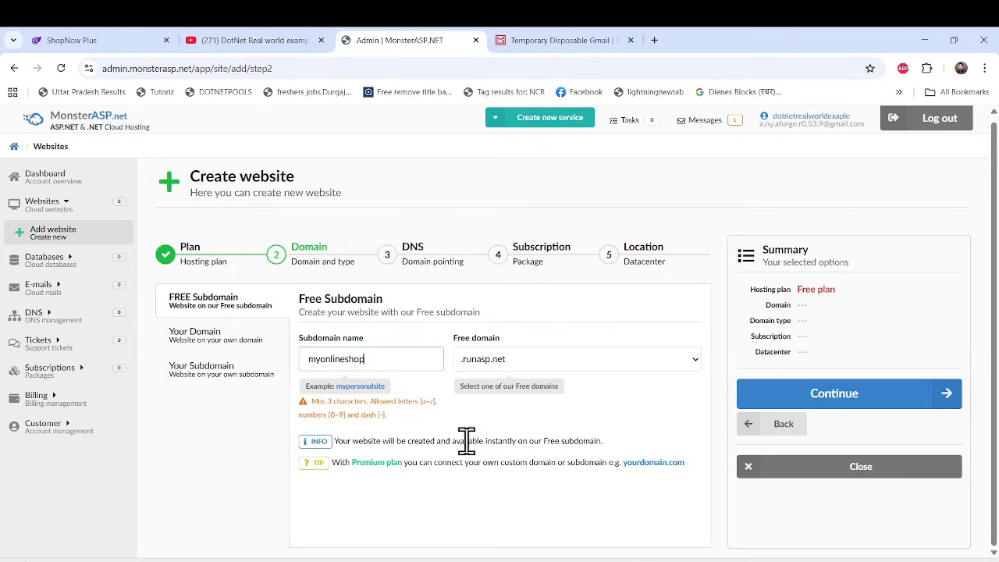
left_click(867, 405)
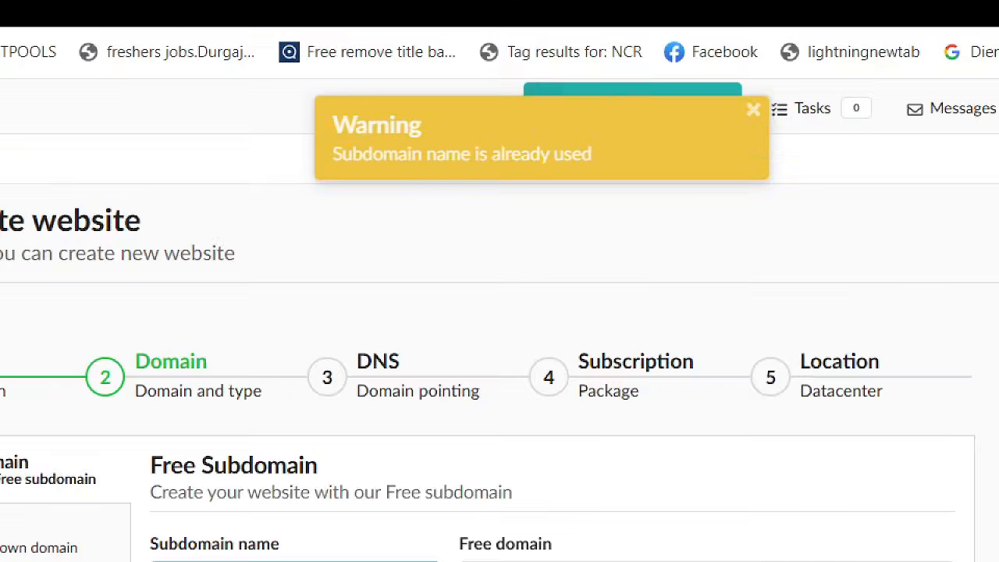
left_click_drag(392, 124, 593, 160)
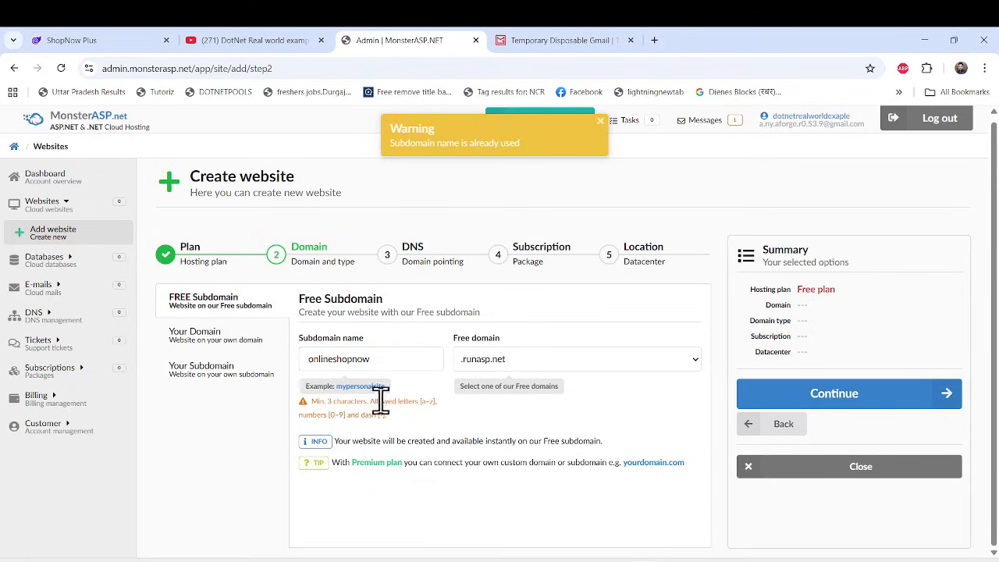
Set the free subdomain name to onlineshopnow on .runasp.net and create the website in the Europe datacenter.
left_click(391, 364)
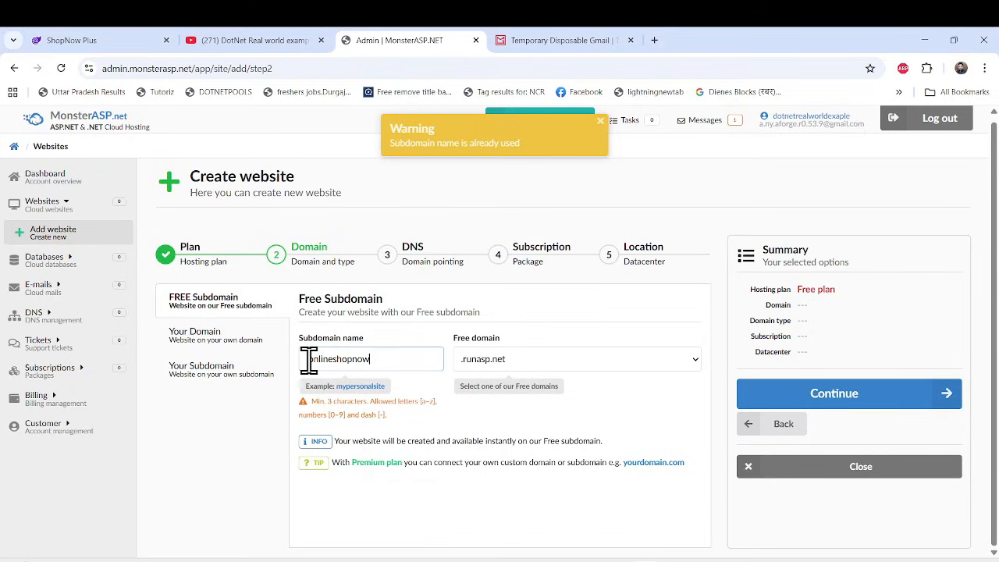
left_click(848, 402)
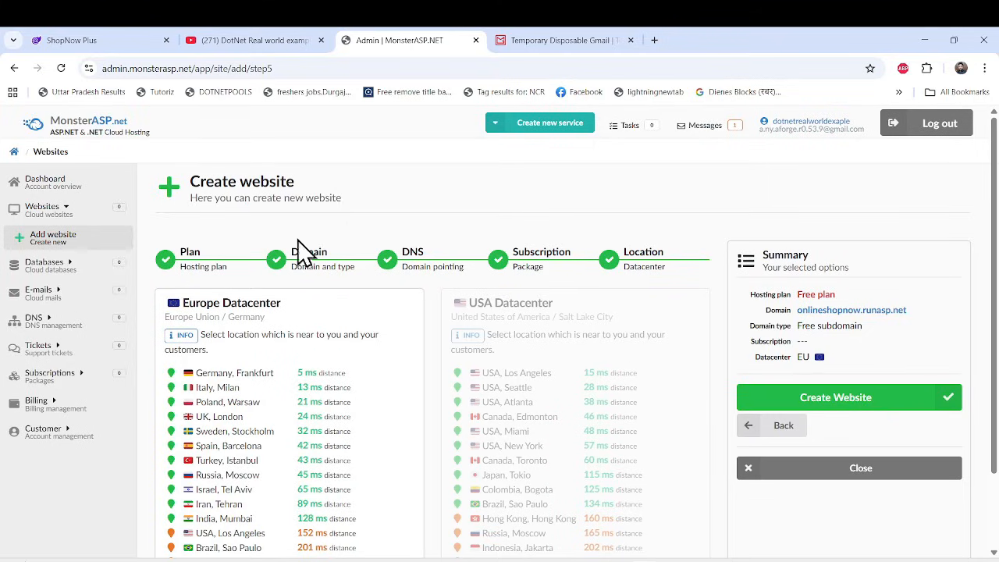
scroll(360, 281, "down", 1)
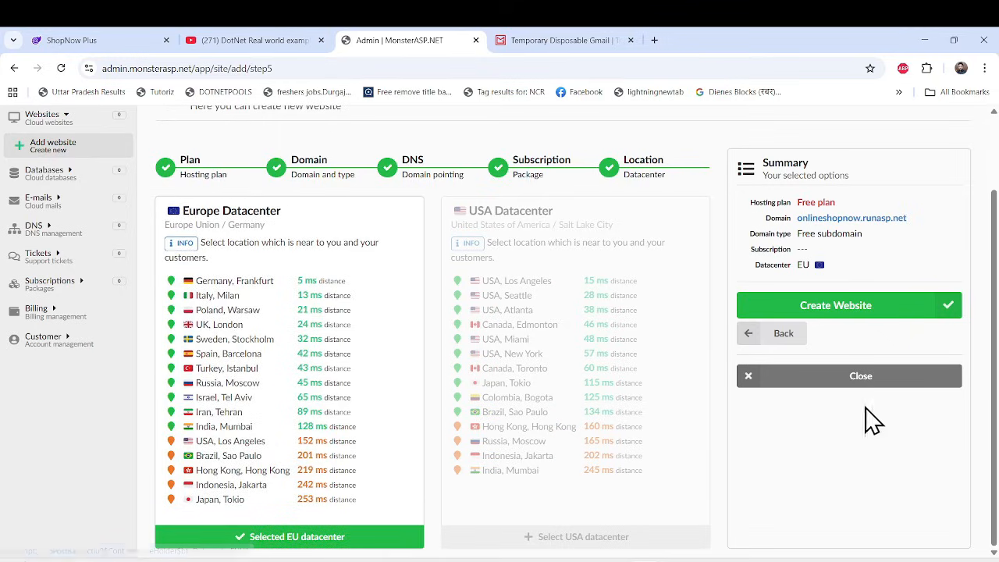
scroll(868, 419, "up", 1)
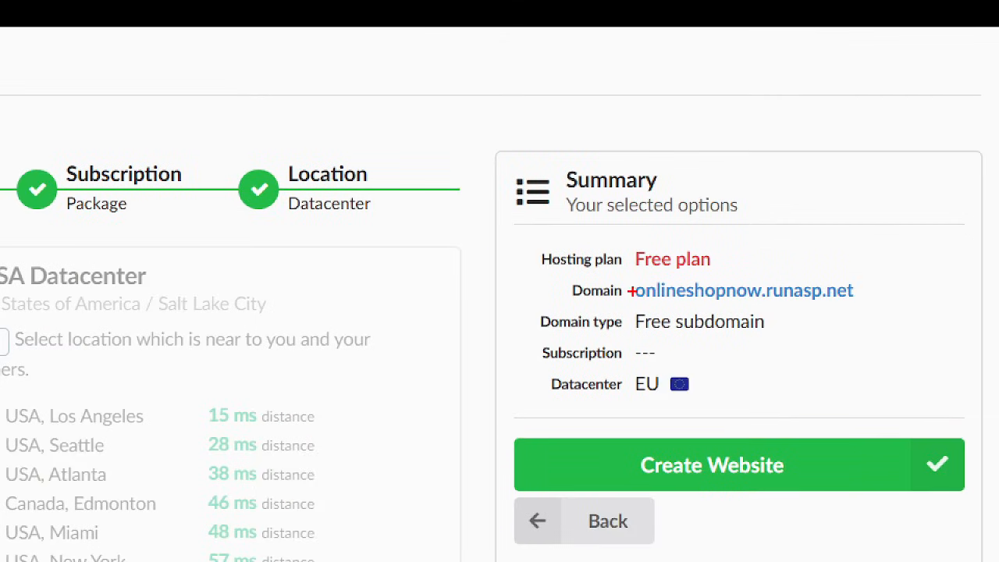
mouse_move(505, 219)
left_mouse_down()
mouse_move(549, 250)
mouse_move(770, 274)
left_mouse_up()
left_click_drag(551, 283, 899, 302)
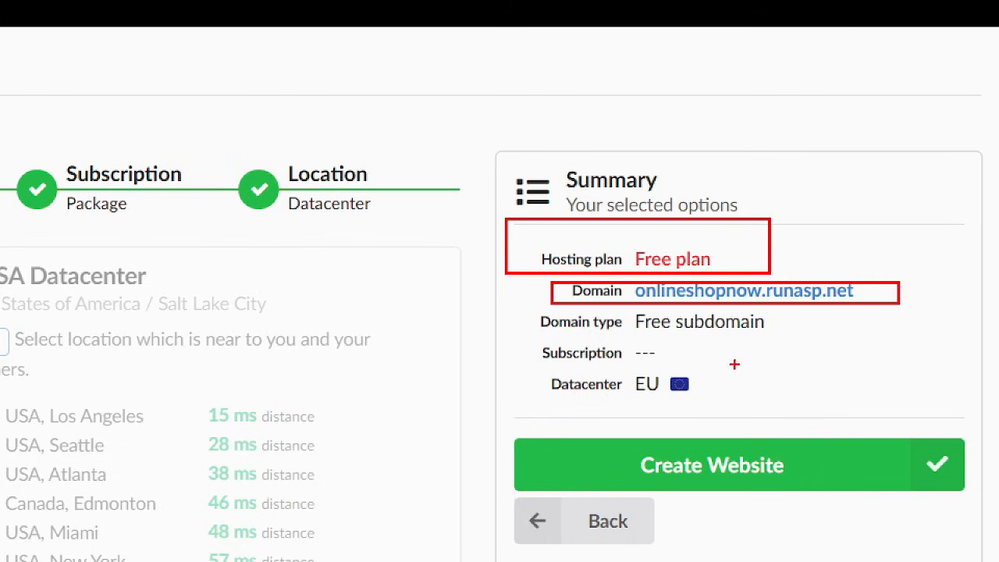
key("Escape")
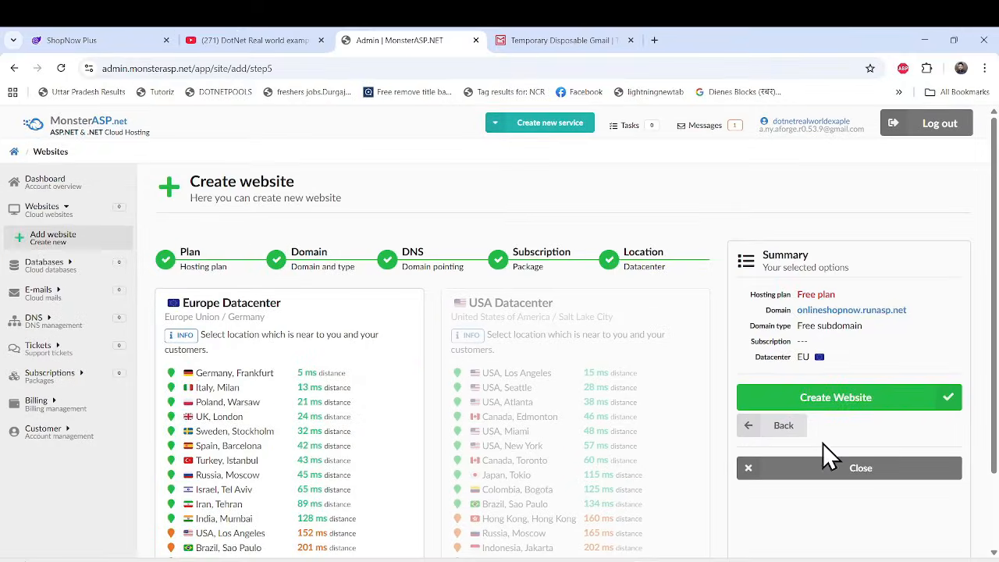
left_click(840, 400)
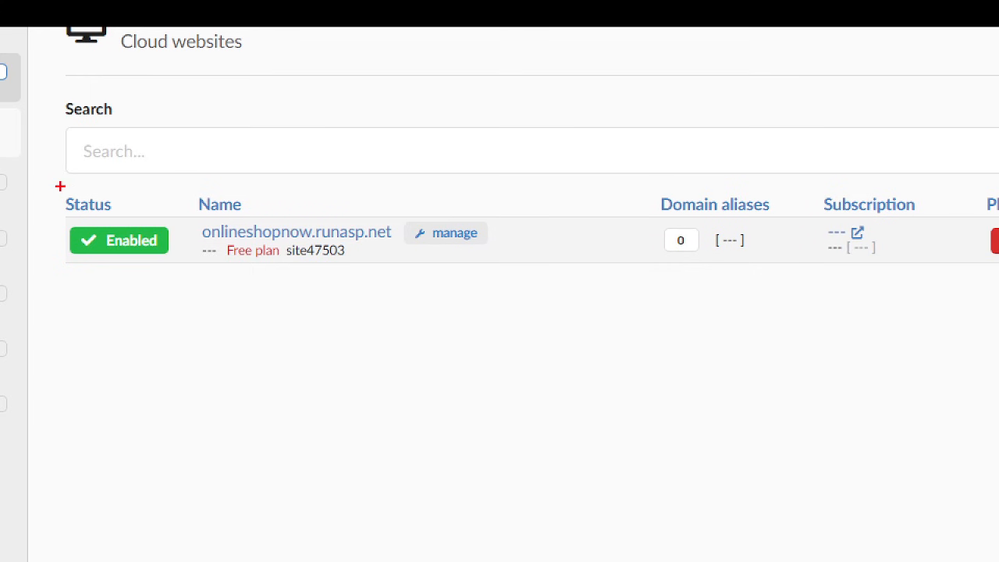
Open the management page of onlineshopnow.runasp.net and examine its site overview and FTP access details.
left_click_drag(60, 186, 946, 271)
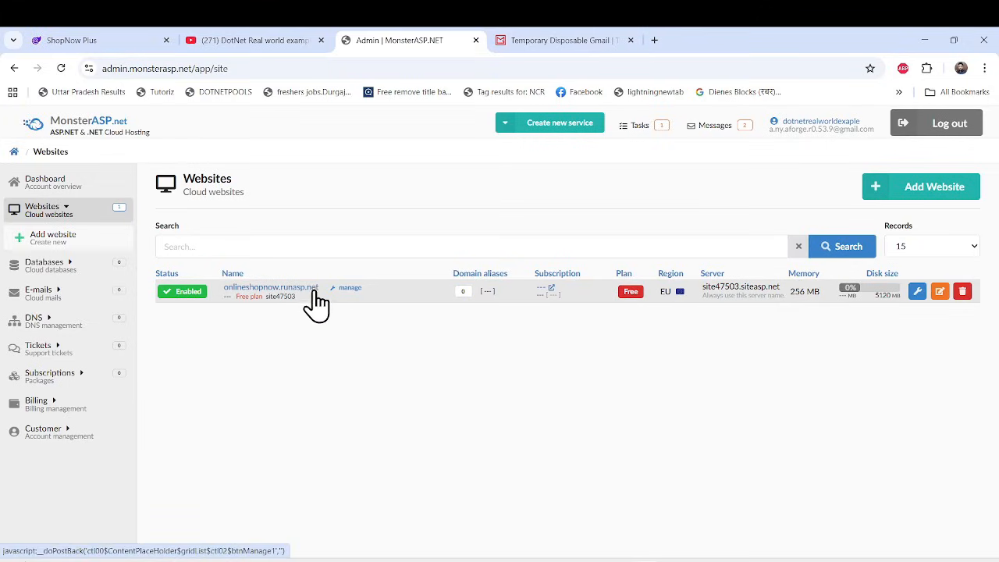
left_click(258, 293)
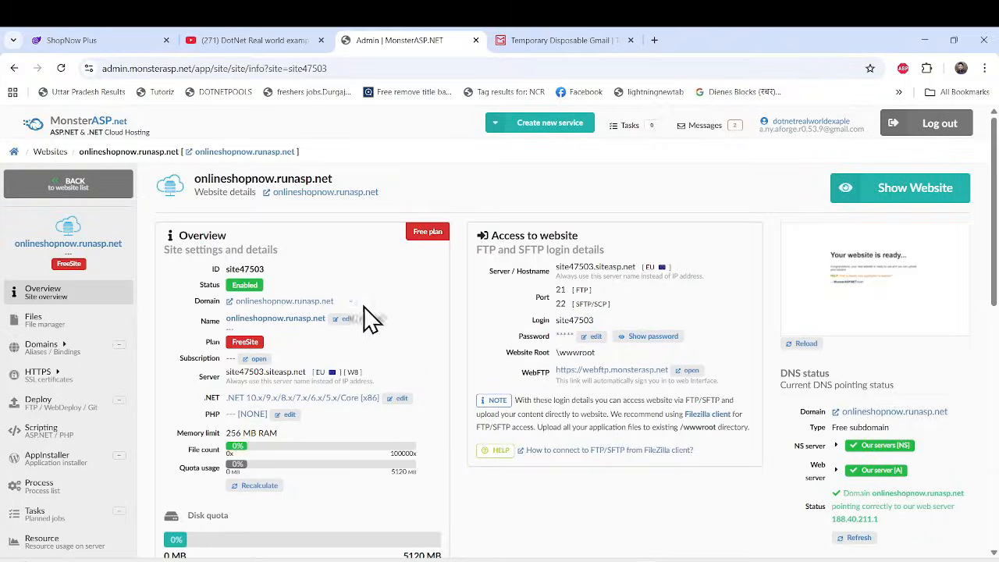
scroll(357, 283, "down", 3)
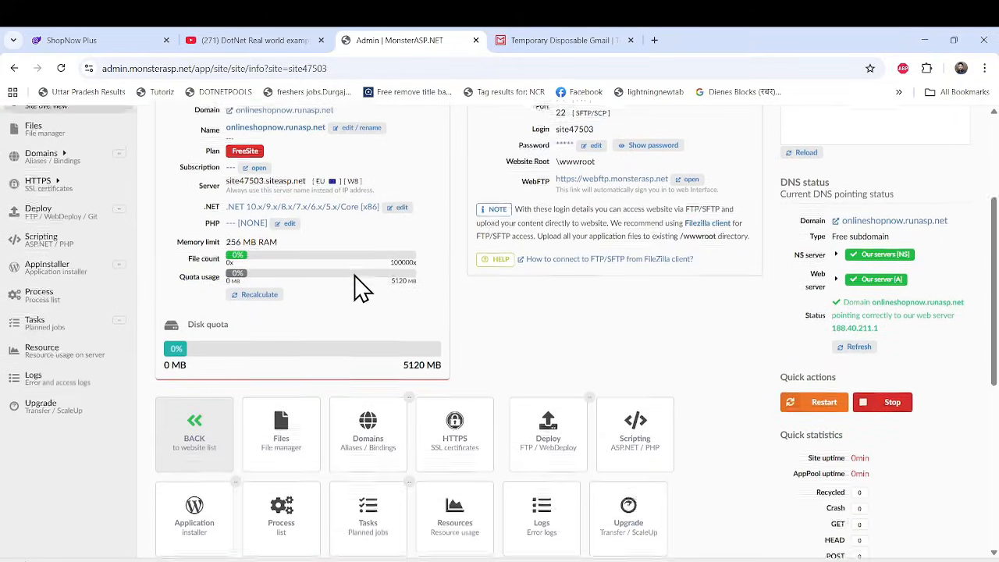
scroll(411, 231, "up", 3)
scroll(390, 363, "down", 1)
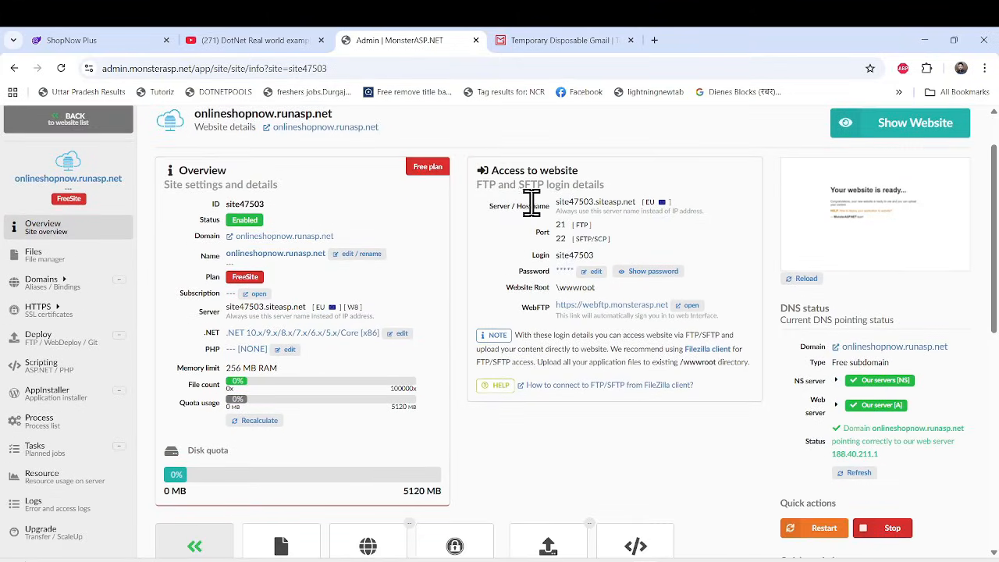
scroll(640, 394, "down", 2)
scroll(636, 386, "up", 3)
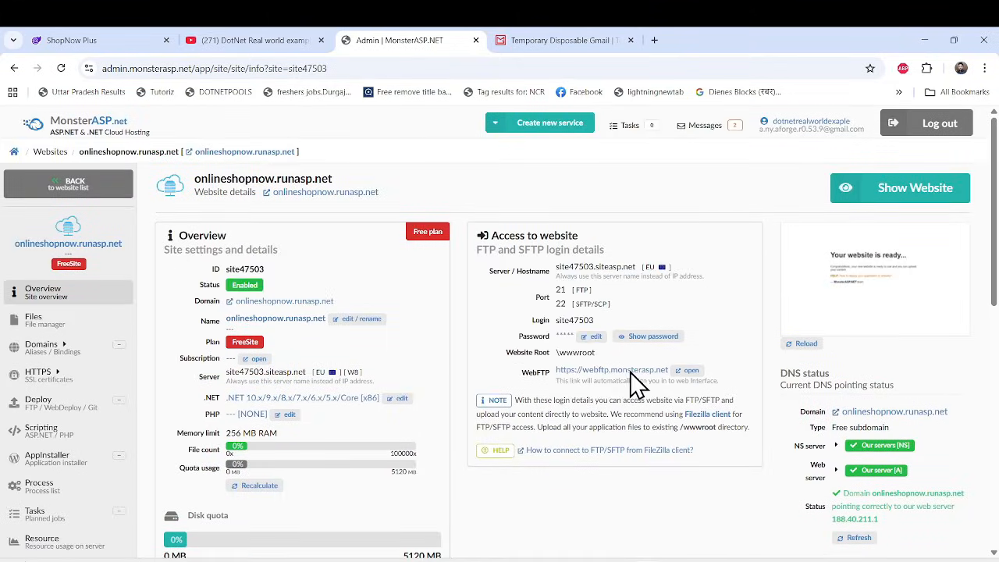
scroll(67, 327, "down", 1)
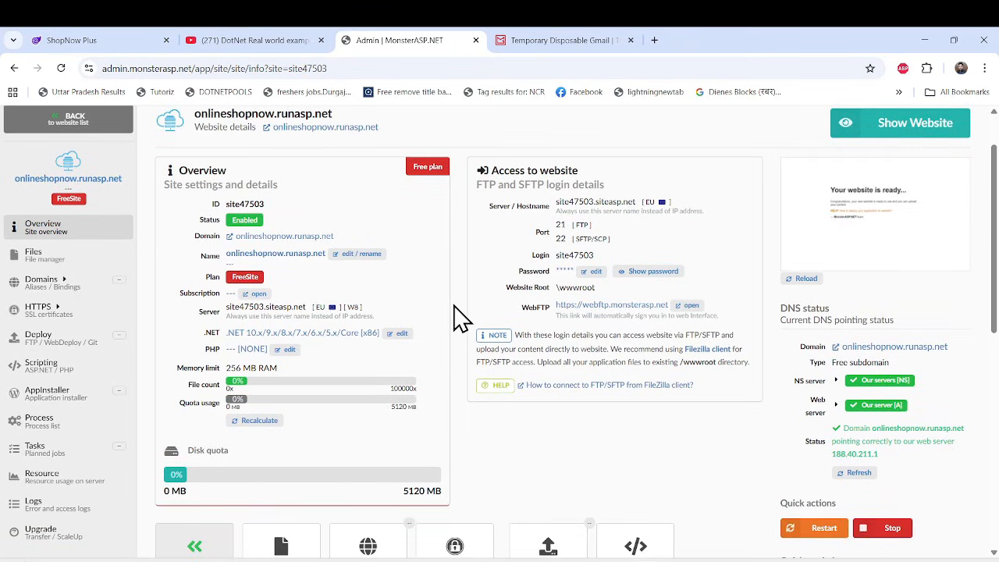
scroll(412, 363, "up", 1)
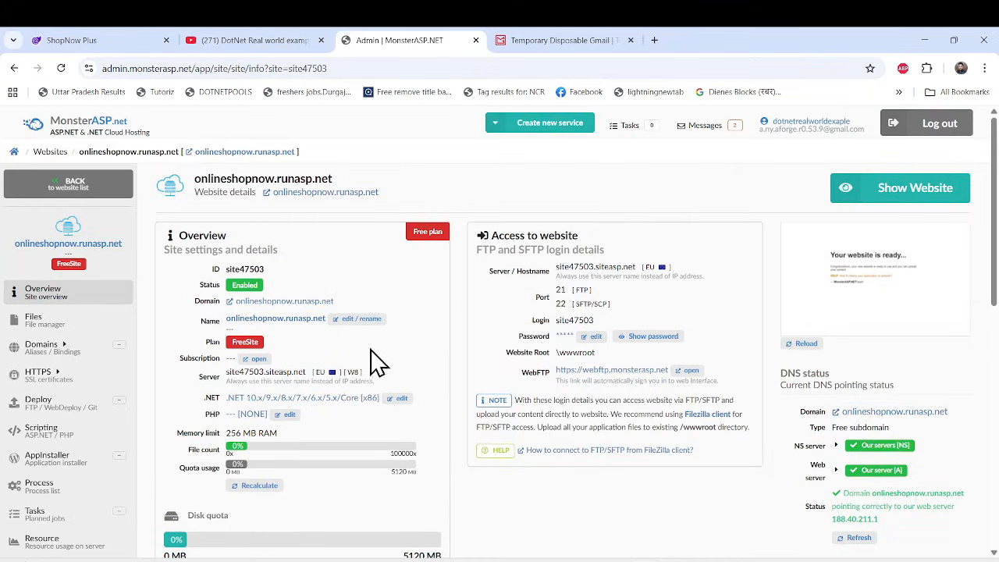
Open the website's HTTPS settings and try to enable the forced redirect to HTTPS.
left_click(43, 383)
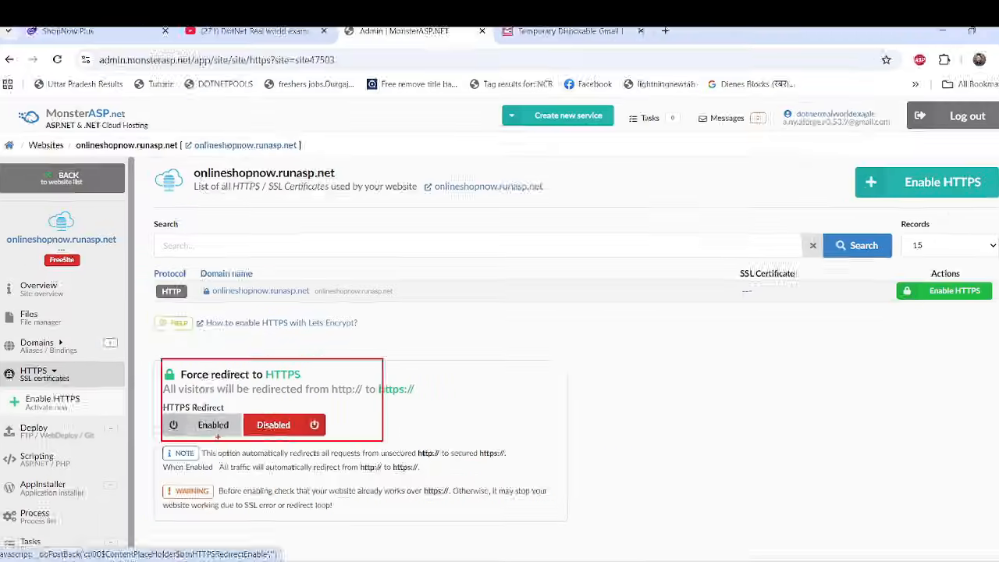
left_click(221, 428)
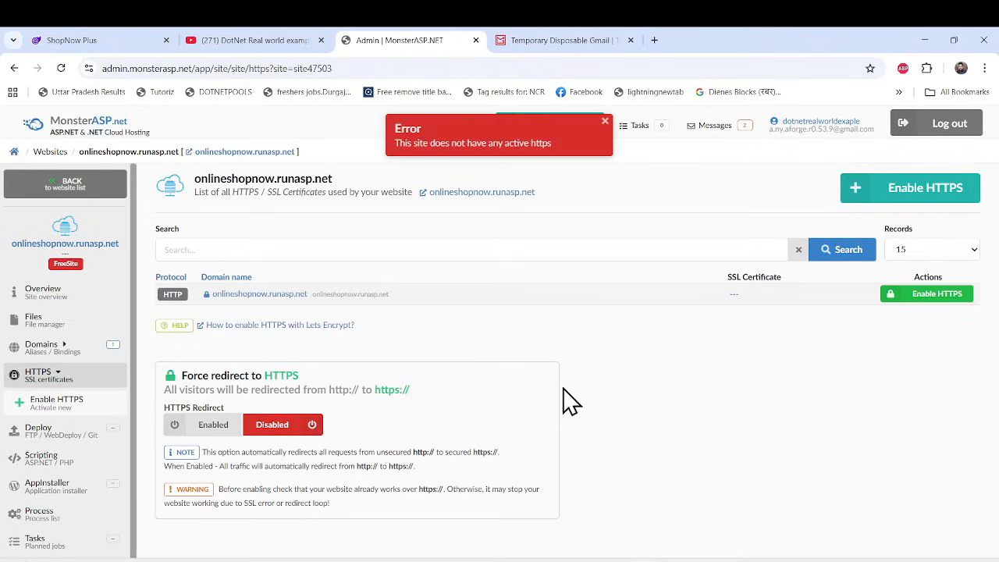
Enable HTTPS for onlineshopnow.runasp.net with a Lets Encrypt certificate and turn on the forced redirect to HTTPS.
left_click(605, 125)
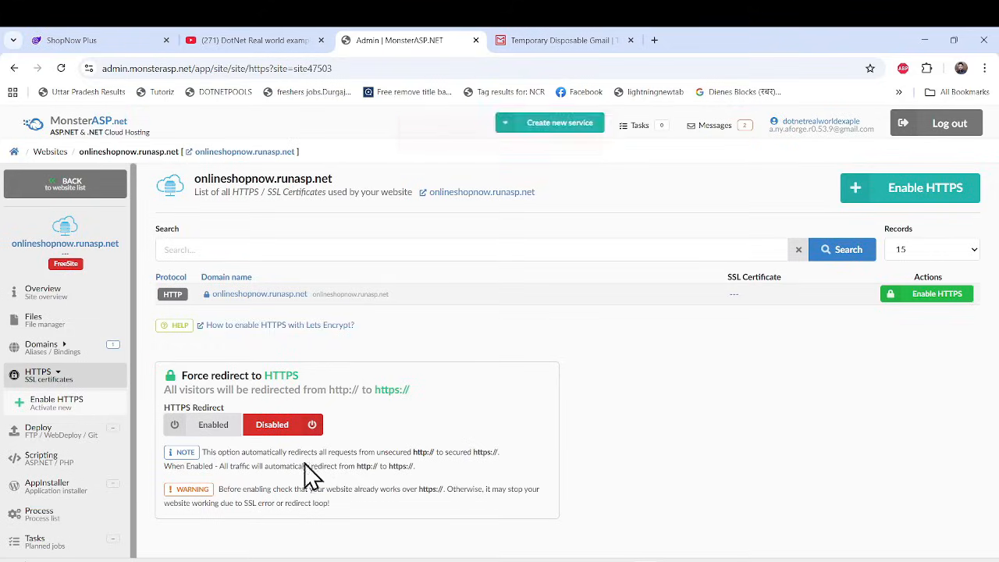
left_click(908, 195)
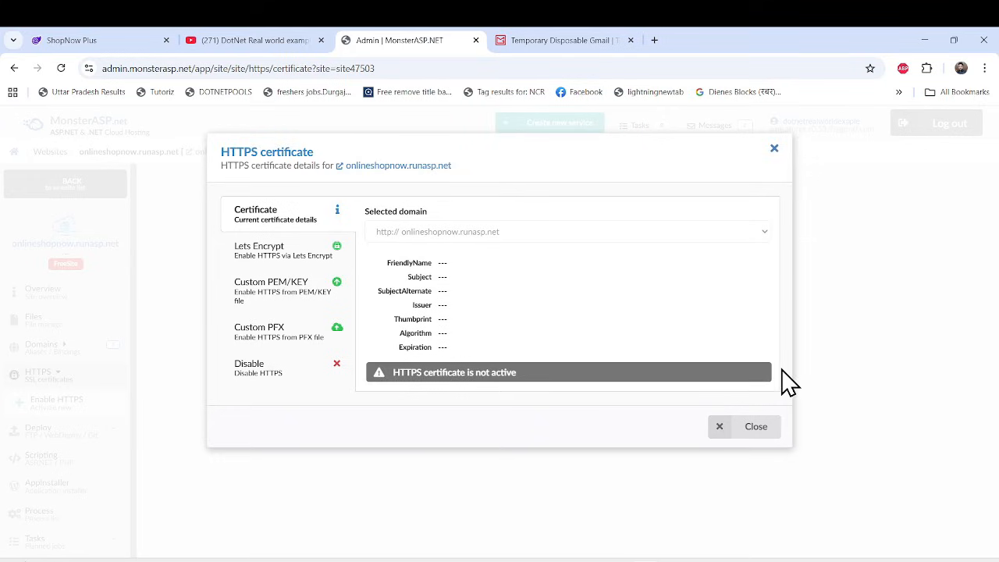
left_click(273, 261)
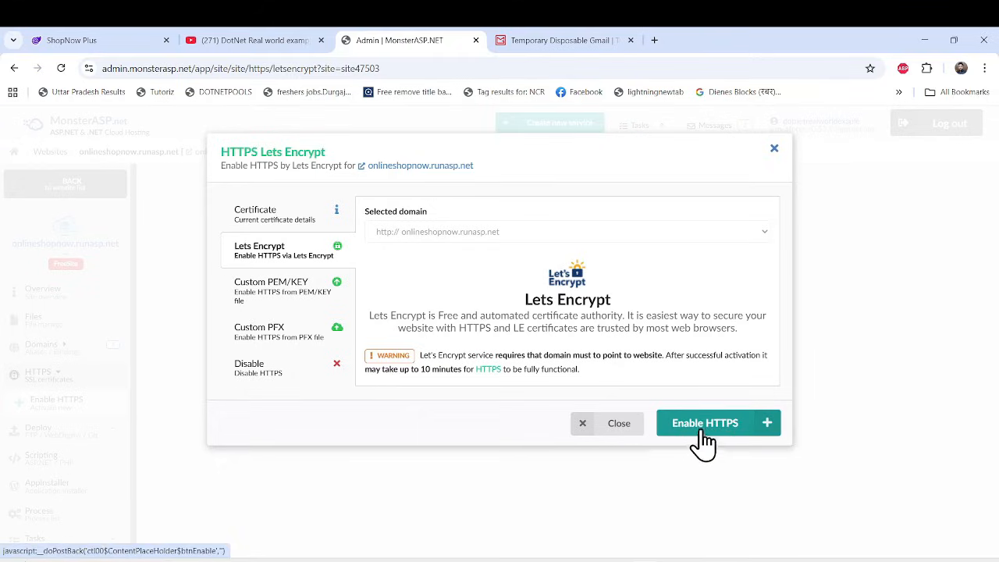
left_click(699, 437)
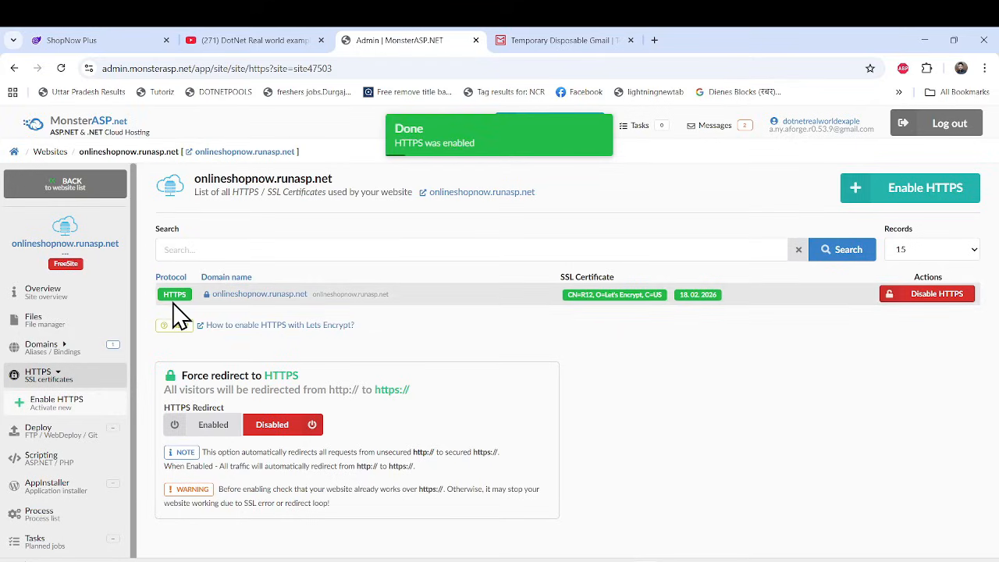
left_click_drag(111, 236, 961, 323)
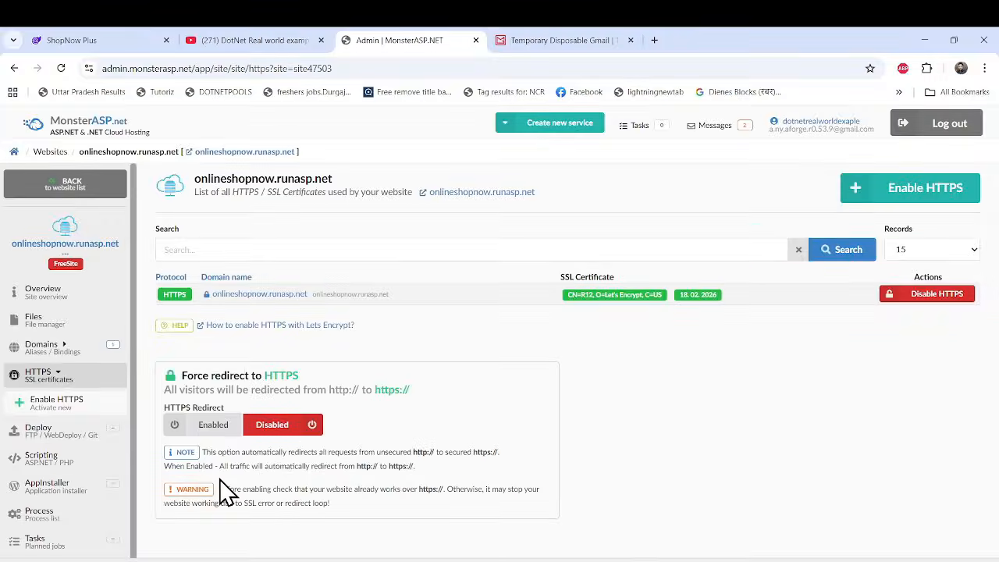
left_click(210, 427)
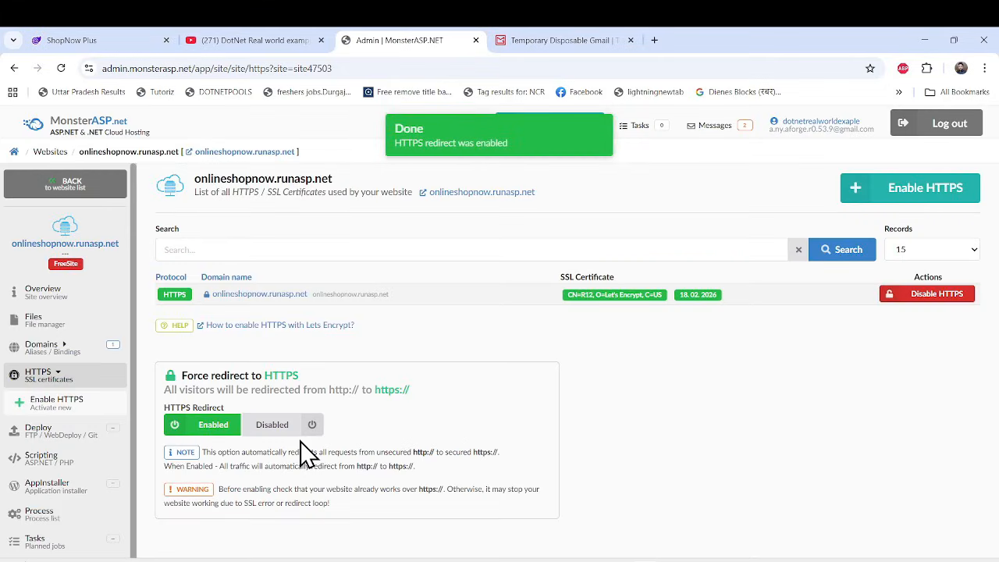
Open the website's deployment settings, review the FTP/SFTP, WebDeploy and Github options, and enable WebDeploy access.
left_click(48, 443)
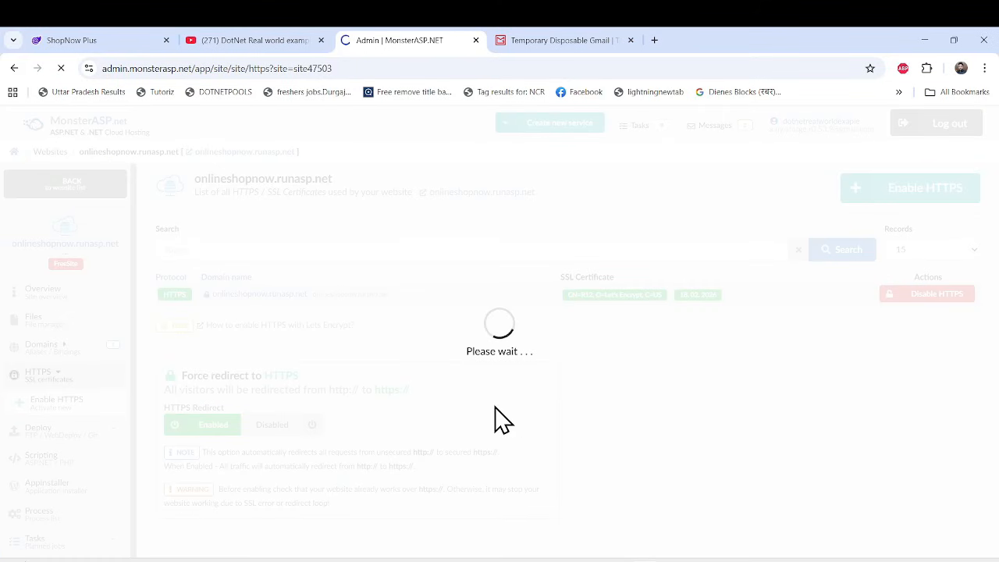
scroll(439, 373, "down", 2)
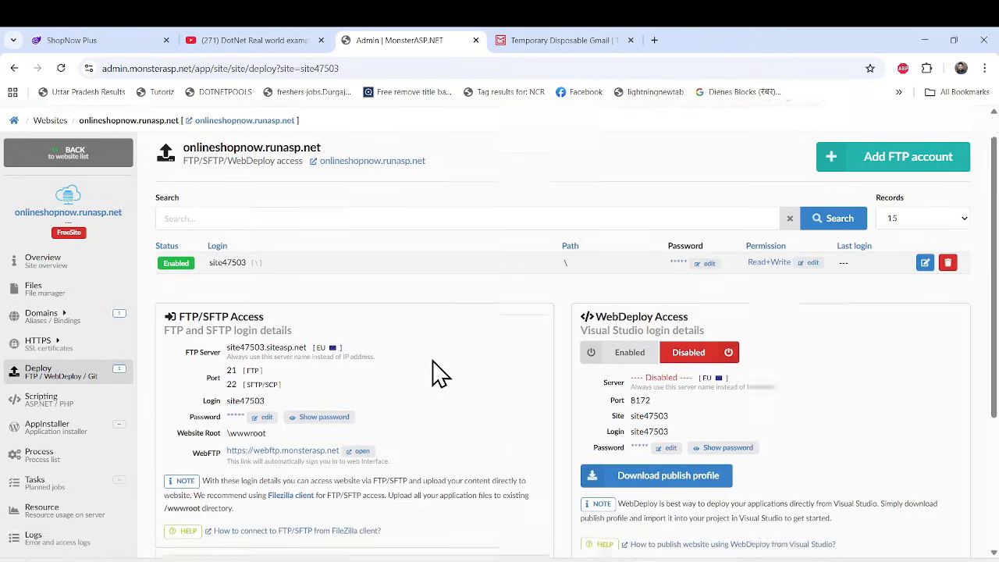
scroll(439, 373, "up", 2)
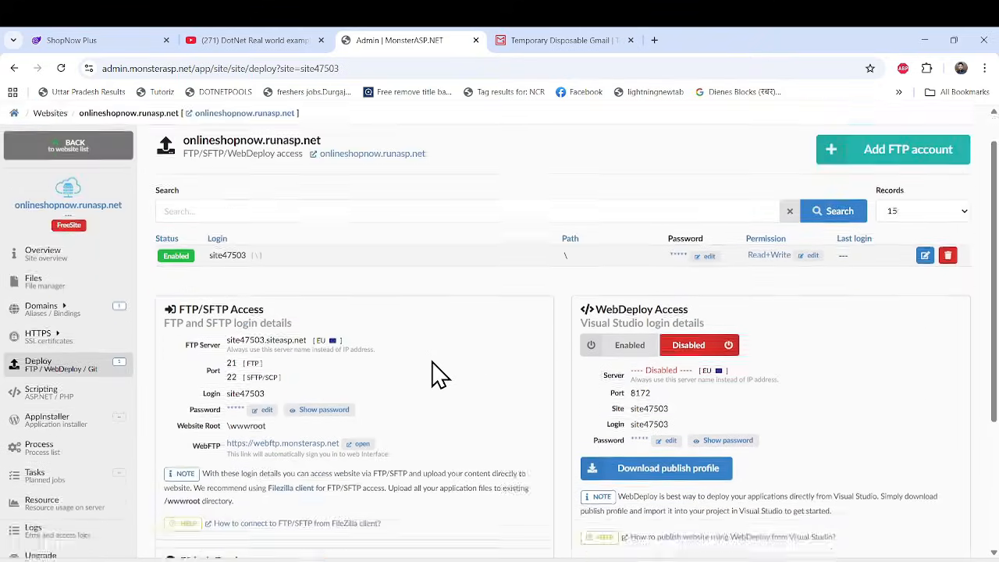
scroll(439, 373, "down", 3)
scroll(460, 431, "up", 2)
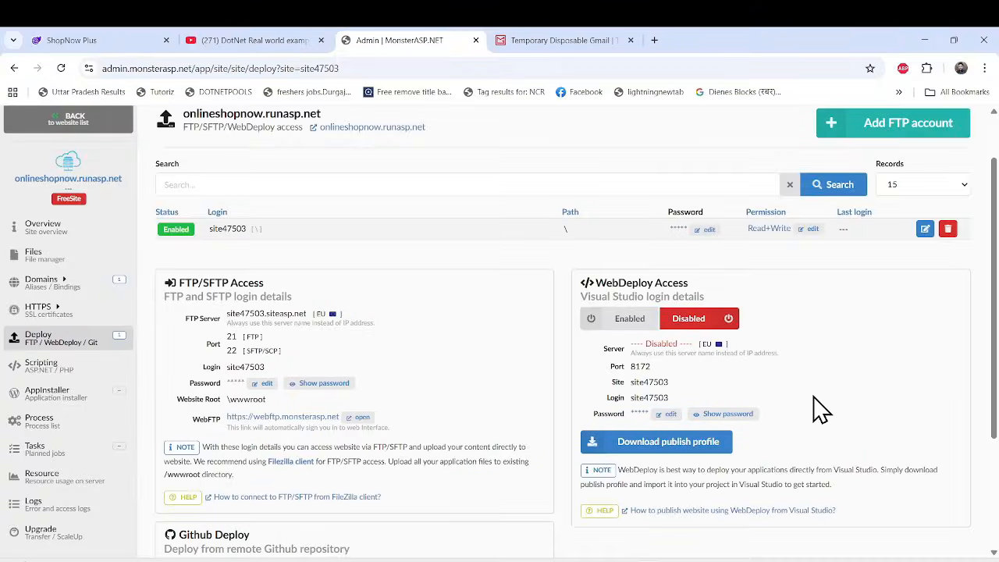
scroll(749, 404, "down", 1)
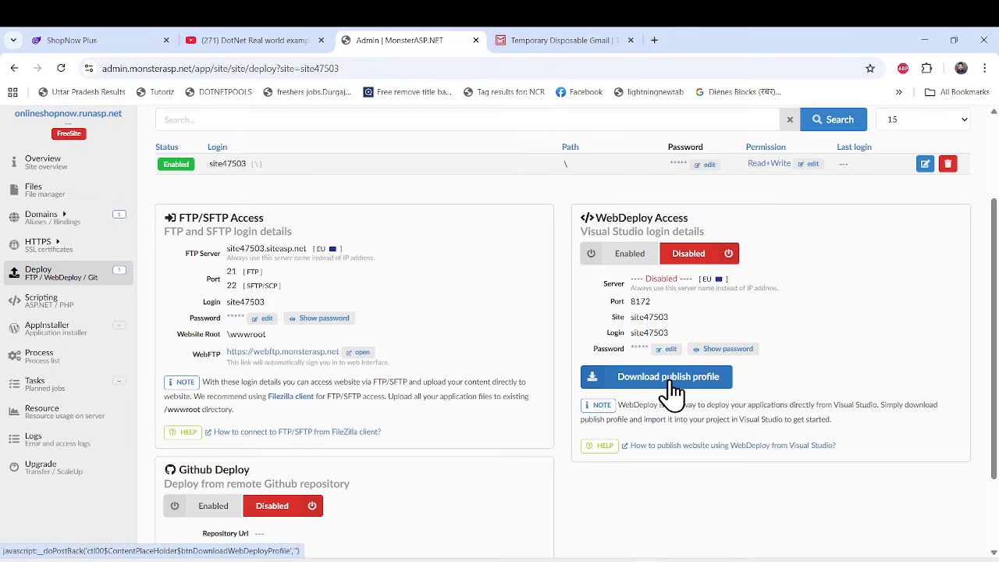
scroll(669, 394, "down", 2)
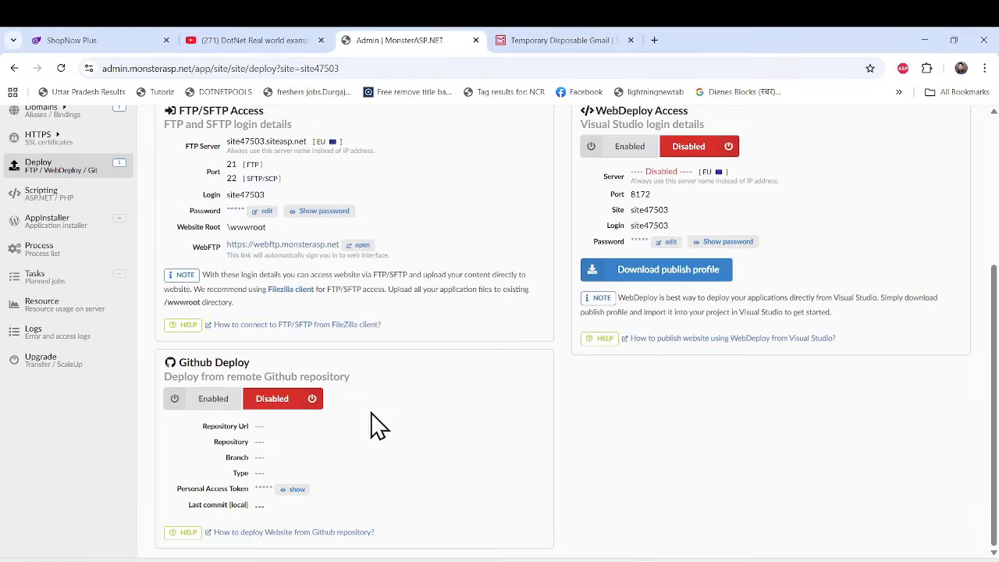
scroll(469, 433, "up", 2)
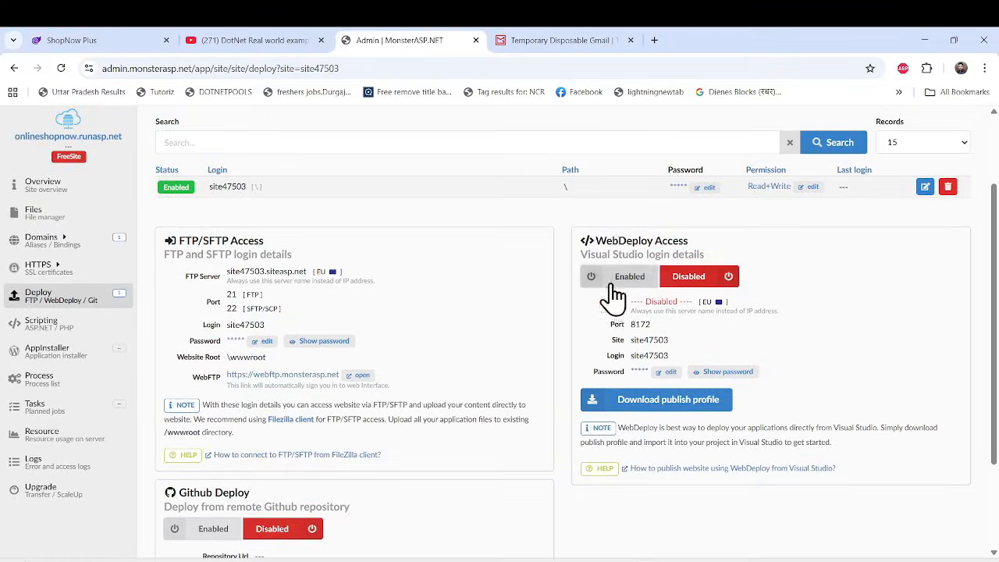
scroll(336, 489, "down", 2)
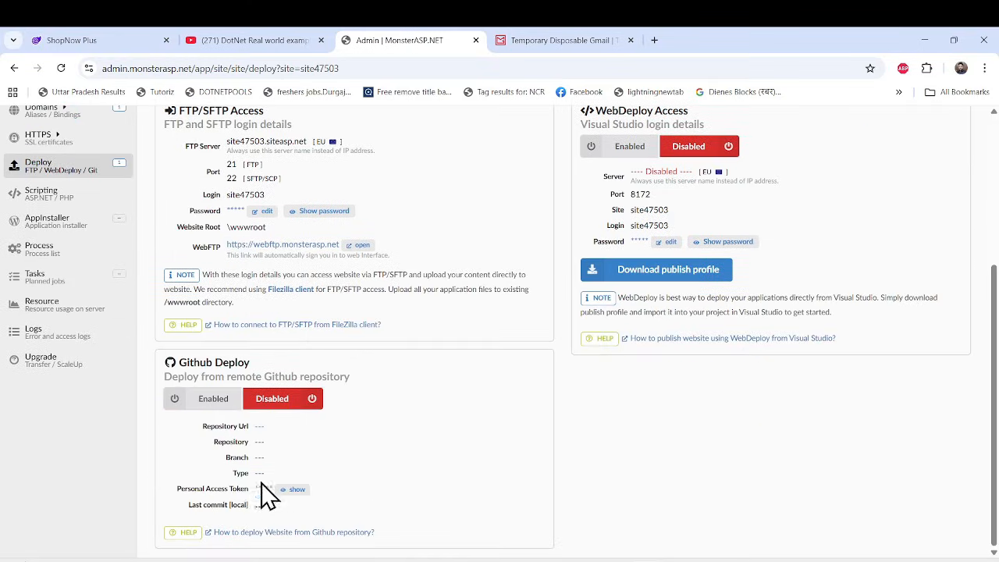
scroll(642, 292, "up", 2)
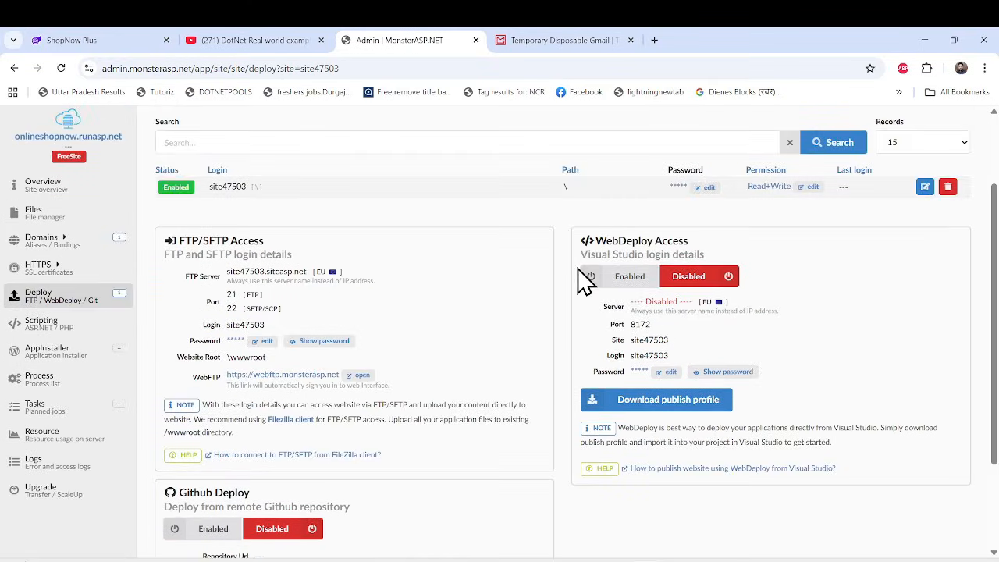
left_click(629, 285)
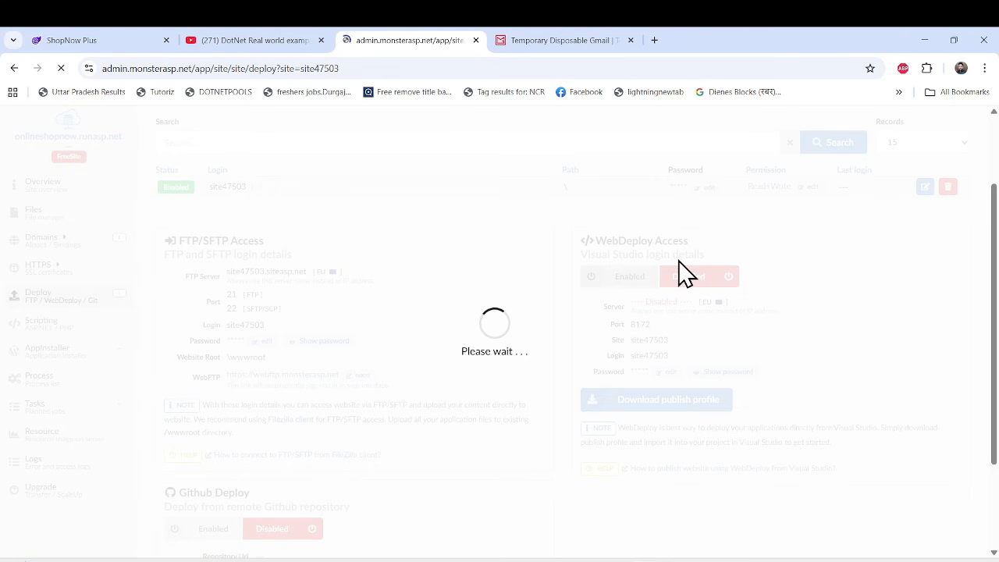
While choosing where to save the publish profile, delete shopnow.runasp.net-WebDeploy.publishSettings and site1.PublishSettings from Downloads, then cancel the save.
scroll(736, 390, "down", 2)
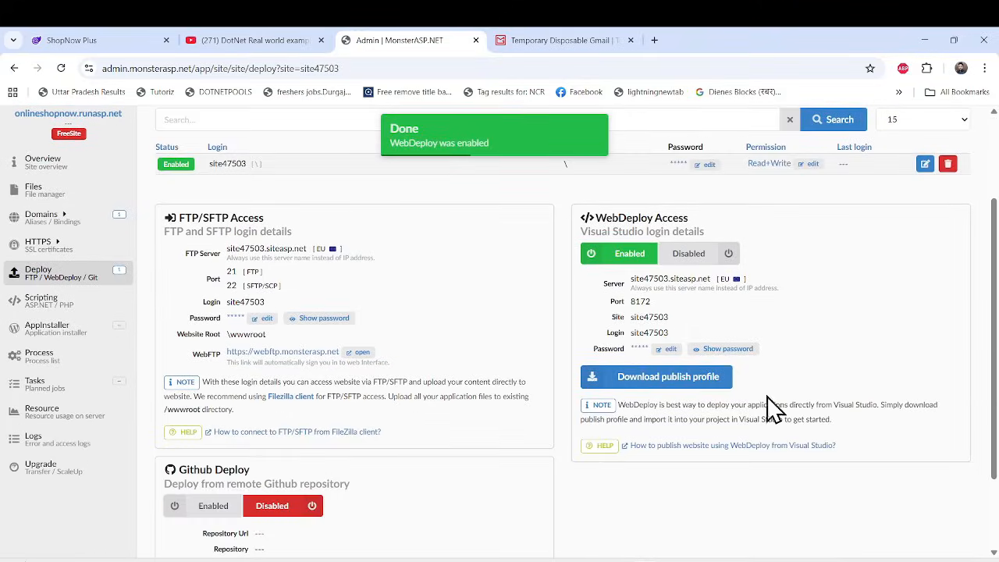
left_click(658, 383)
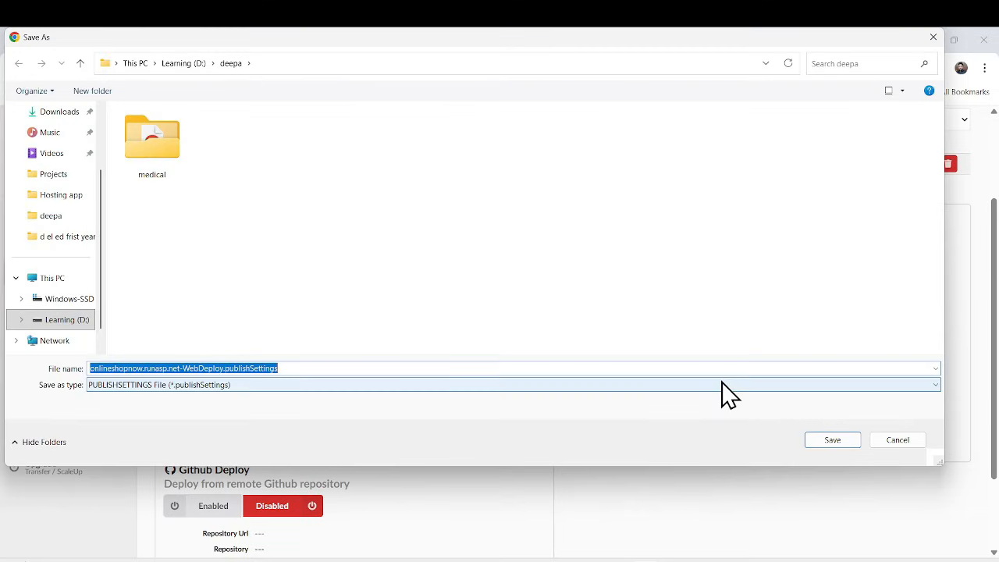
left_click(48, 114)
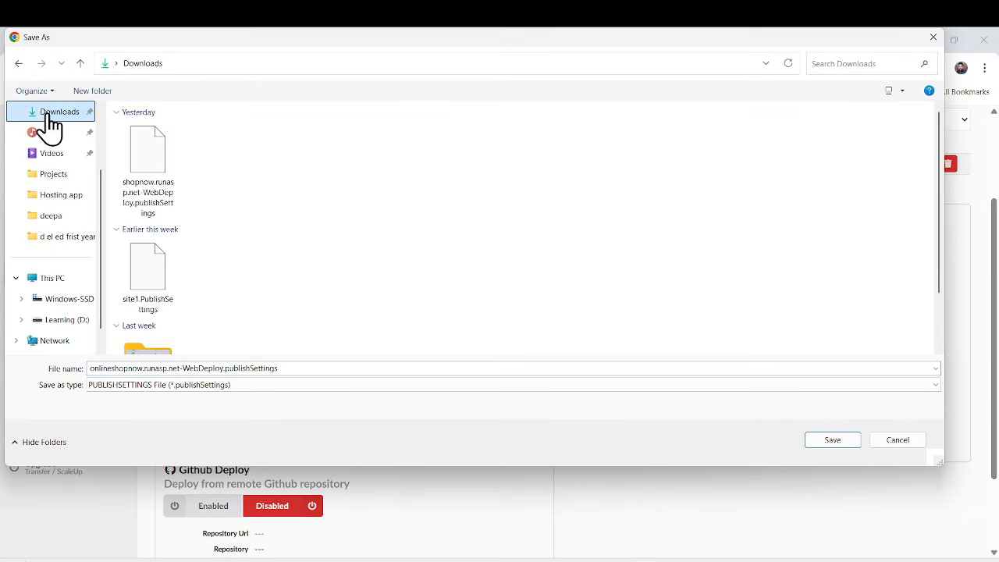
left_click(173, 207)
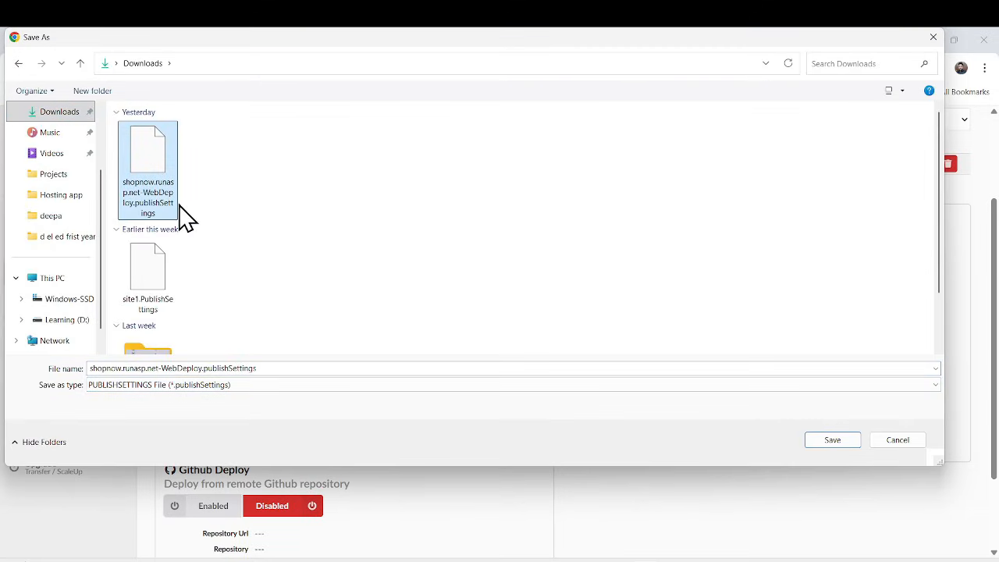
key("Delete")
left_click(157, 194)
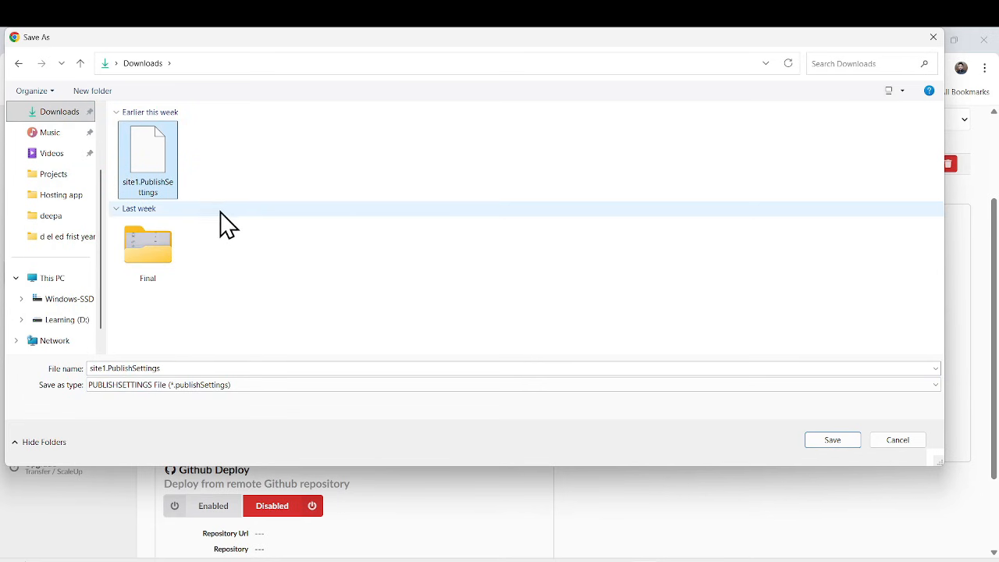
key("Delete")
left_click(897, 440)
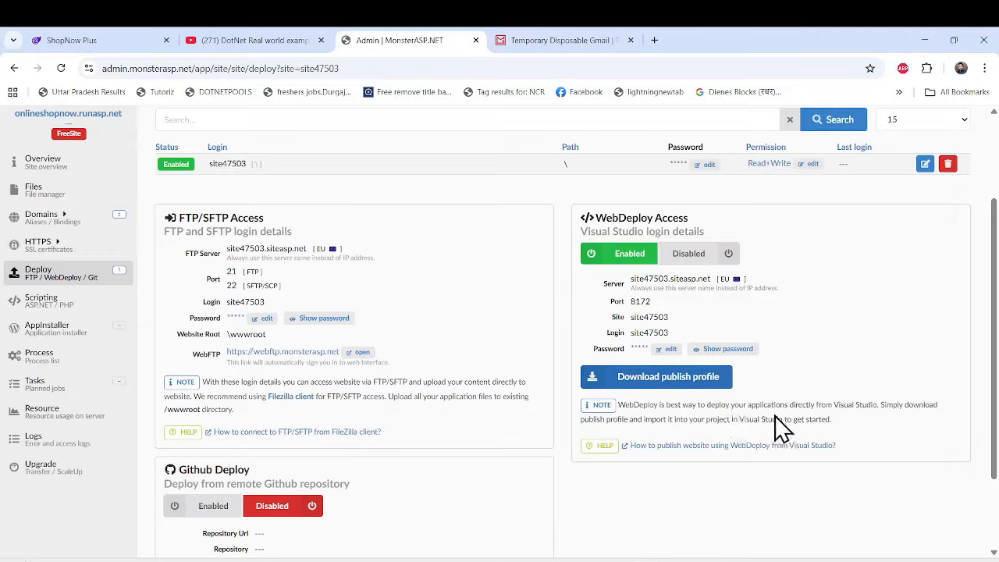
Download the site's WebDeploy publish profile and review the WebDeploy server, port, site and login details.
left_click(727, 376)
left_click(829, 440)
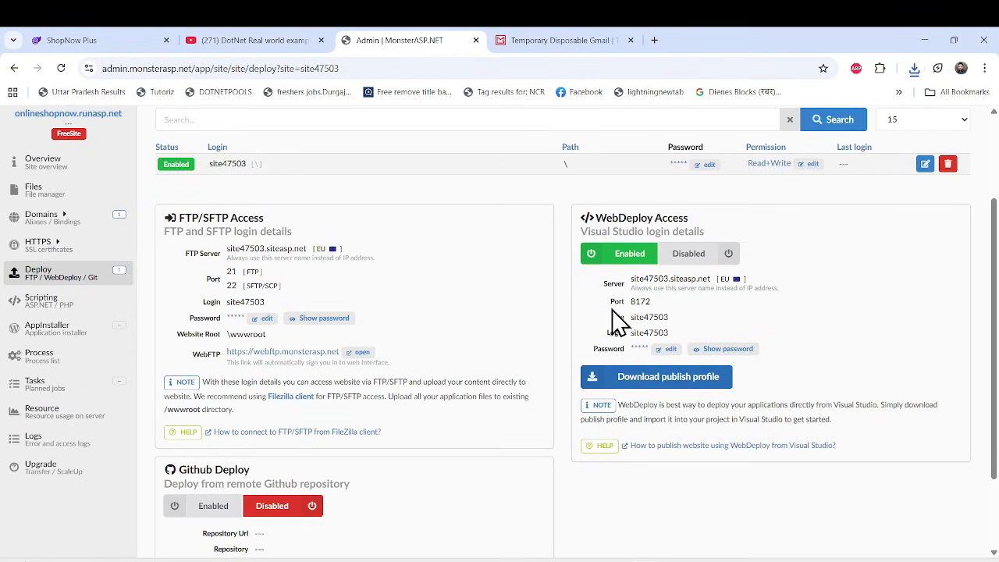
left_click_drag(611, 303, 690, 320)
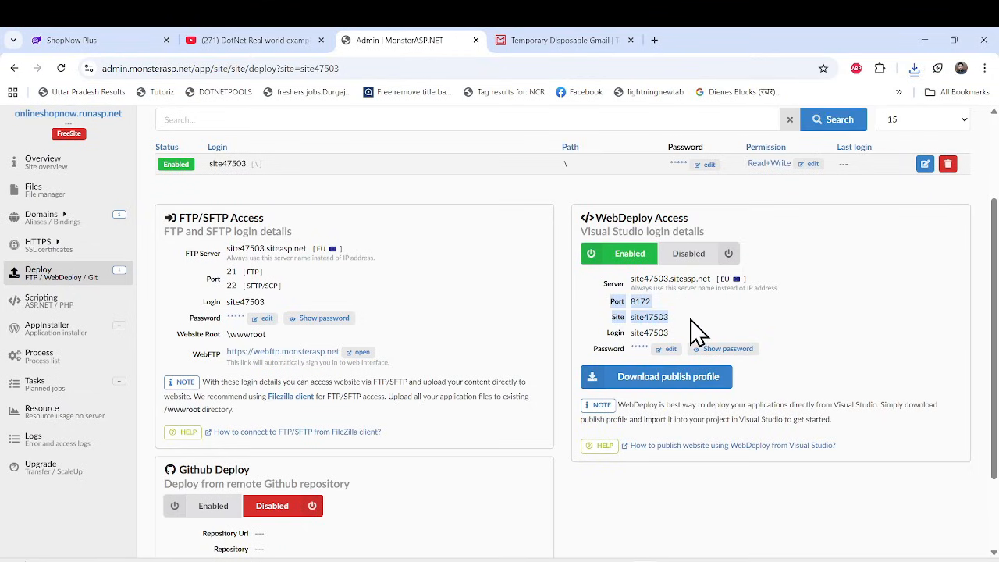
left_click_drag(603, 281, 673, 346)
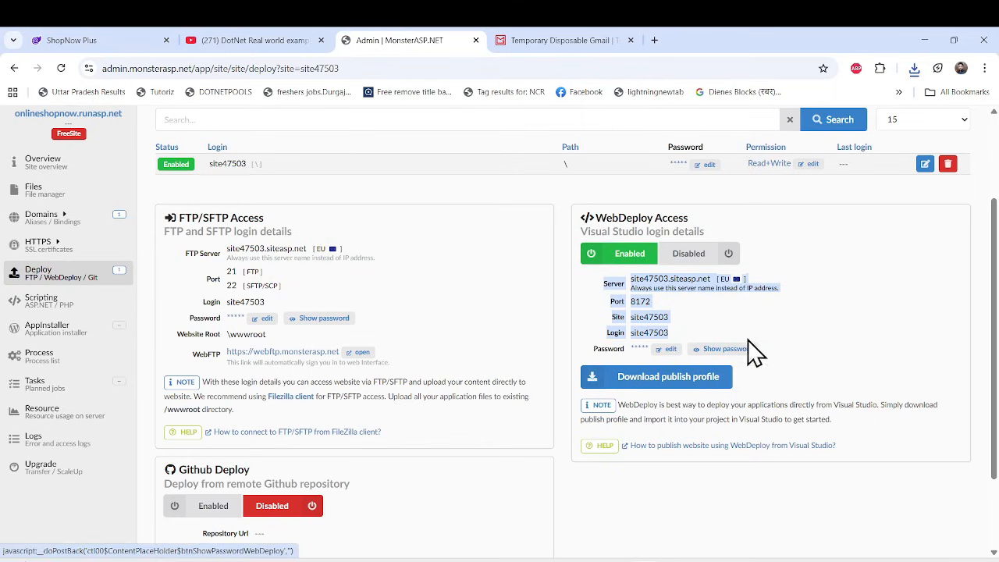
scroll(717, 452, "down", 1)
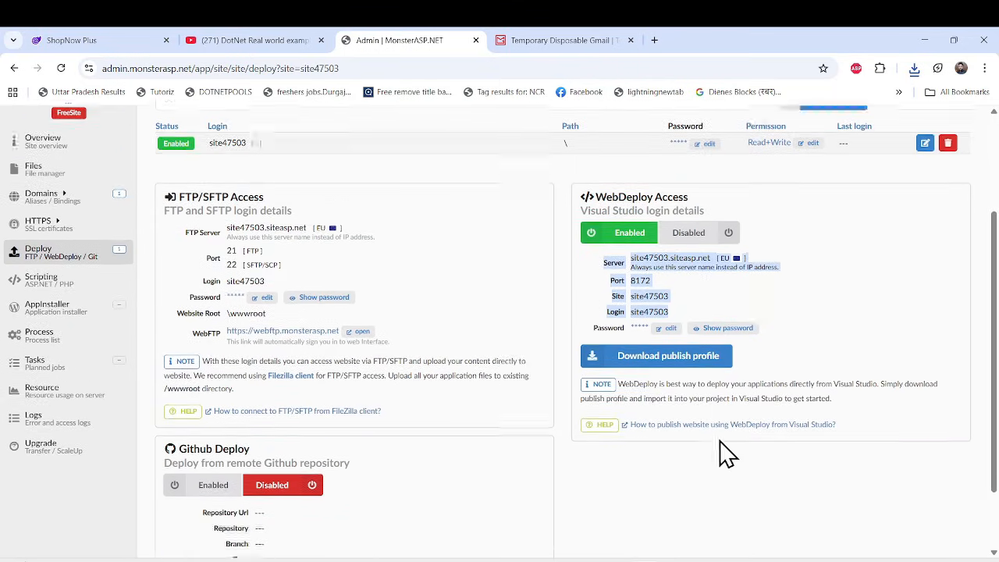
scroll(718, 452, "up", 2)
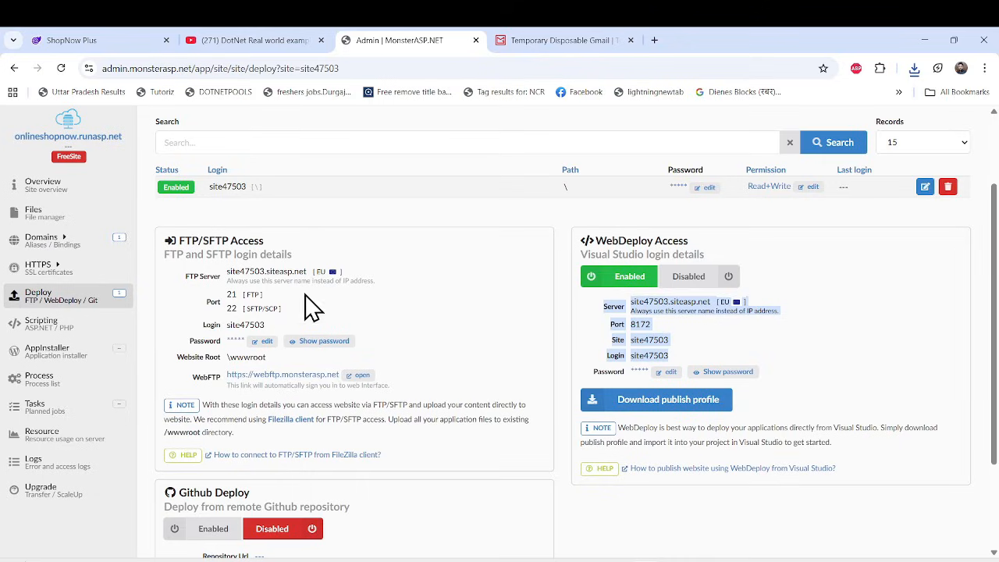
scroll(351, 371, "up", 2)
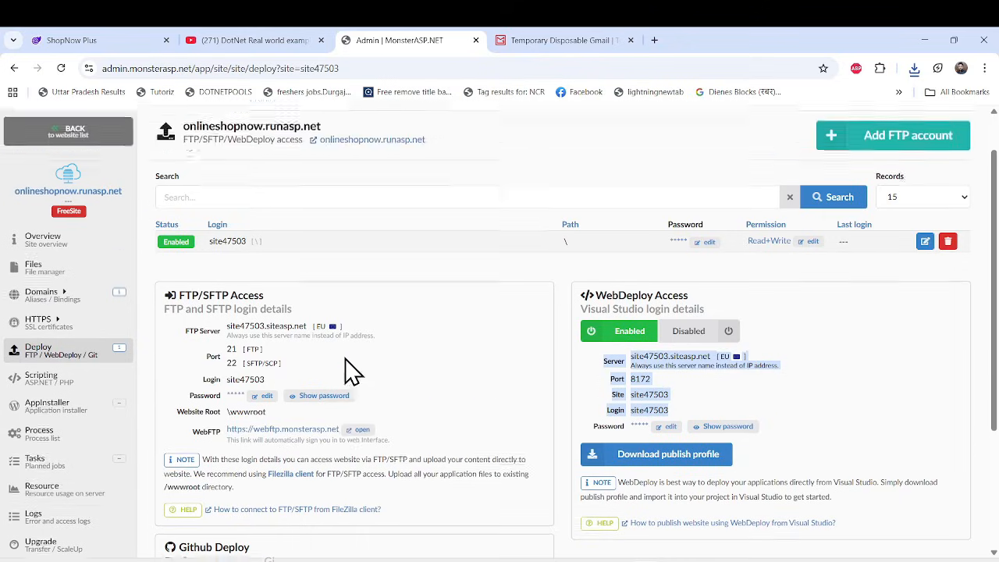
Return to the account dashboard and start creating a database with the FREE hosting plan.
left_click(78, 126)
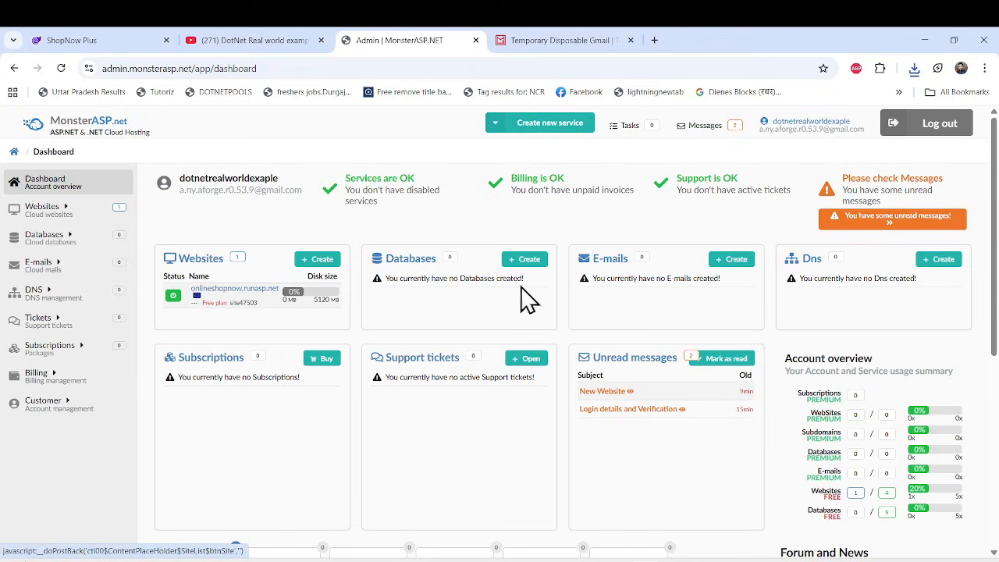
key("ctrl+1")
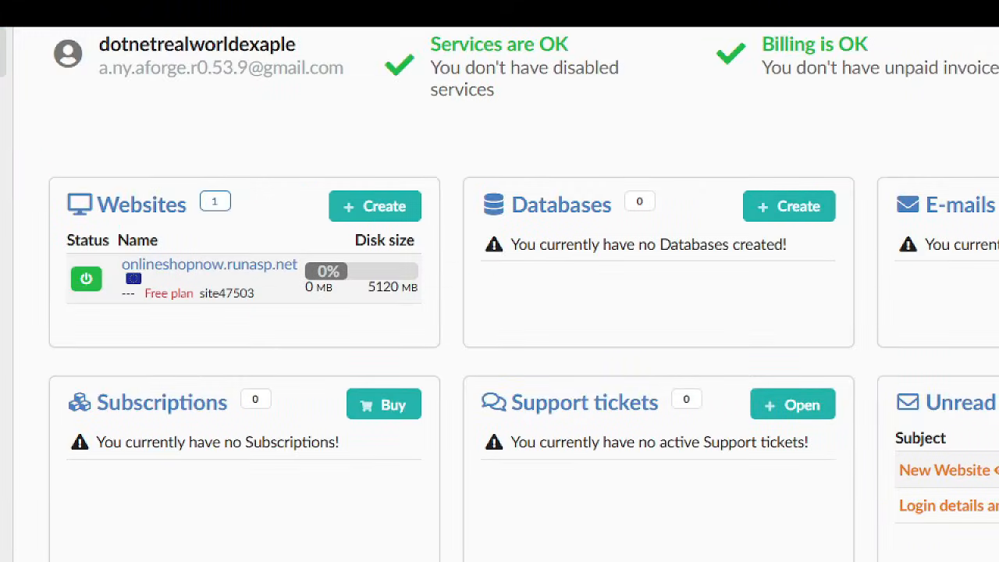
mouse_move(42, 156)
left_mouse_down()
mouse_move(231, 305)
mouse_move(437, 353)
left_mouse_up()
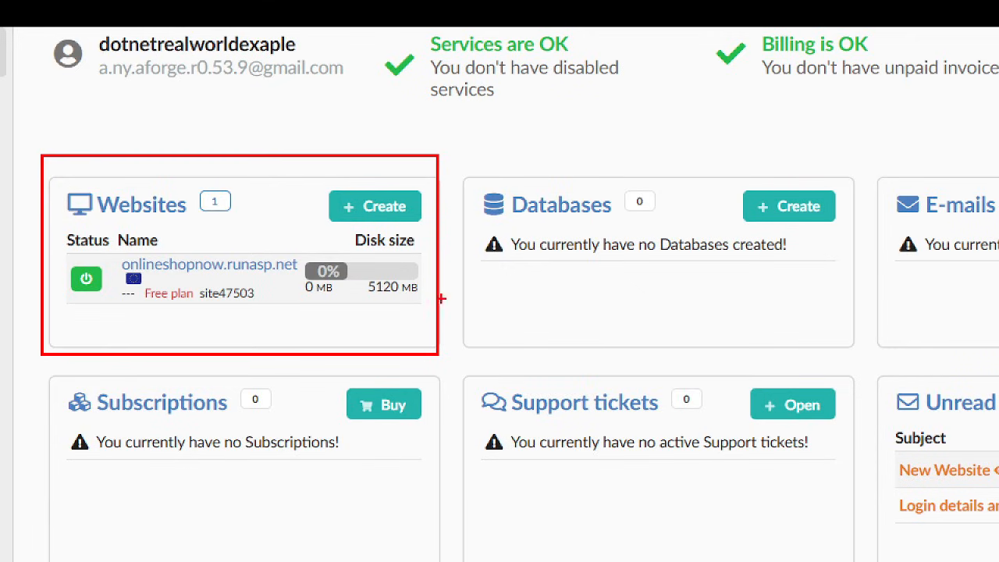
mouse_move(477, 171)
left_mouse_down()
mouse_move(765, 330)
mouse_move(870, 340)
left_mouse_up()
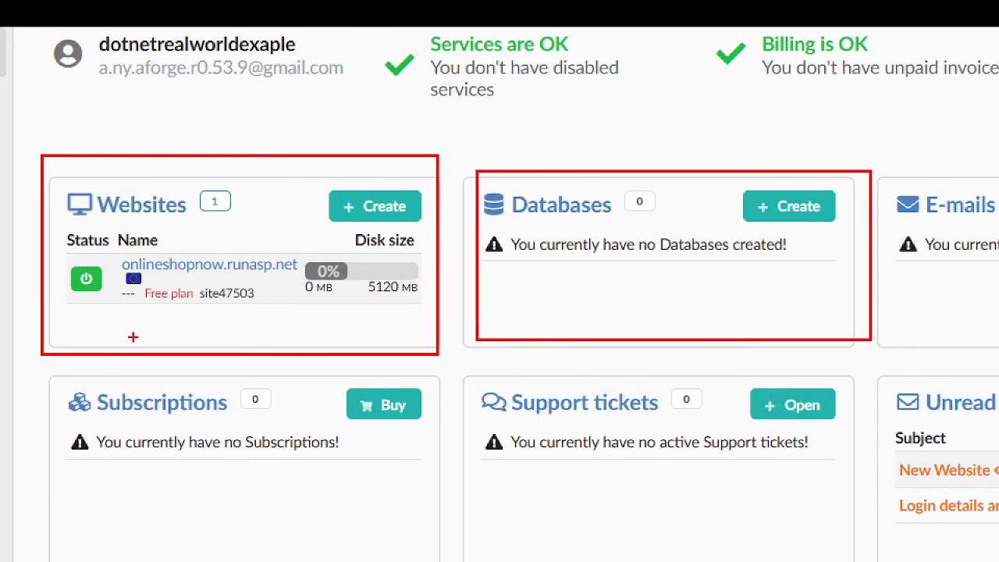
key("Escape")
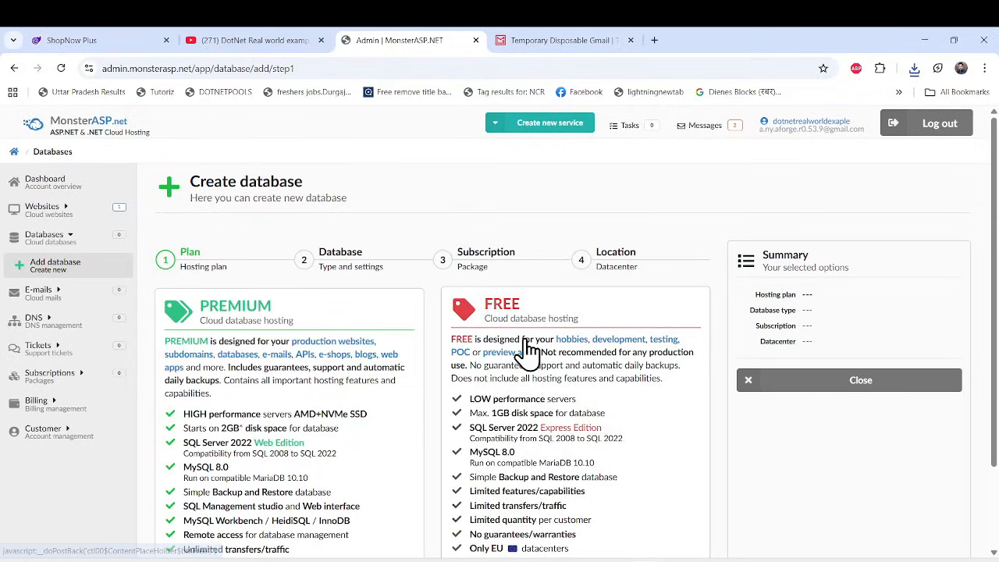
scroll(533, 384, "down", 2)
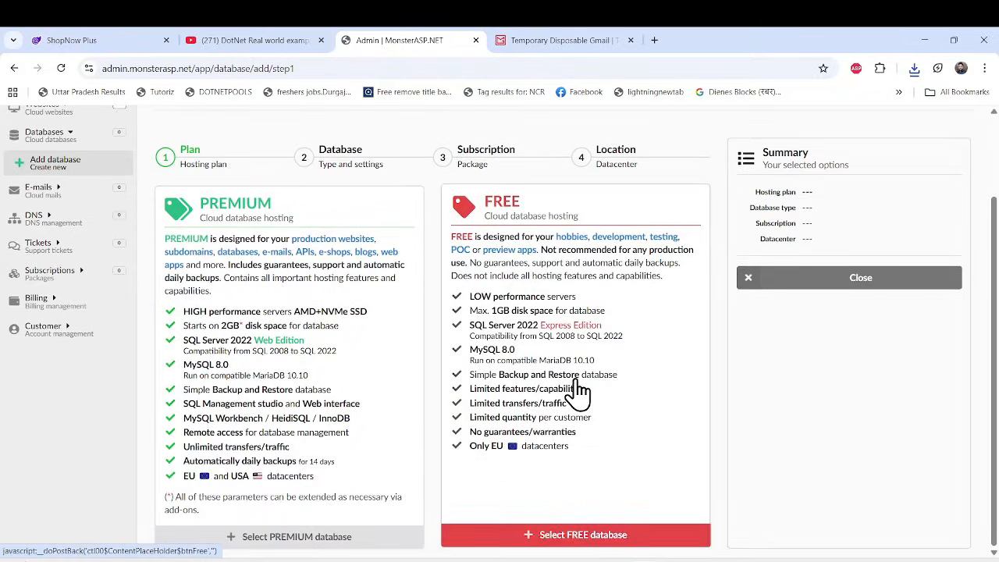
left_click(606, 537)
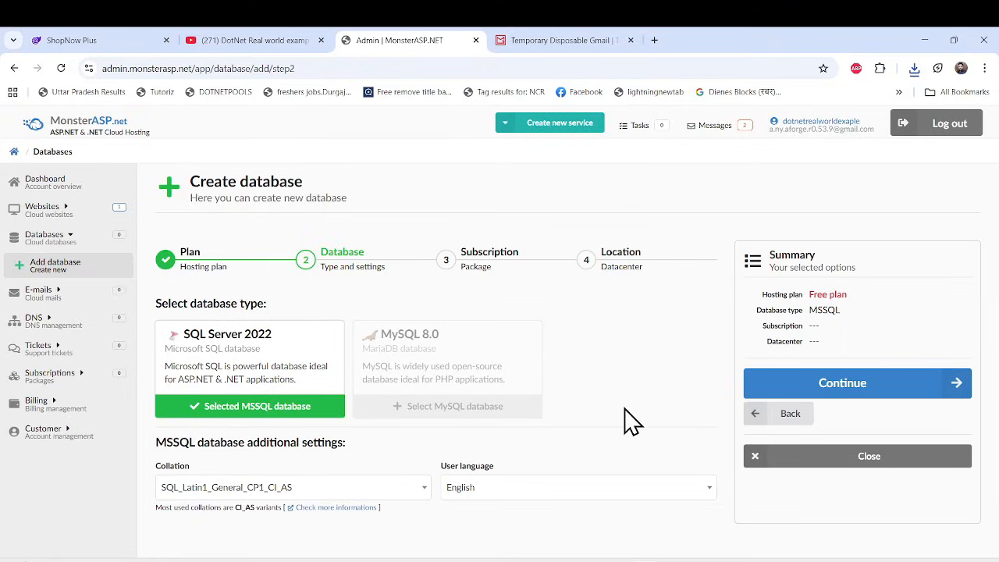
Create the SQL Server 2022 database with SQL_Latin1_General_CP1_CI_AS collation and English user language in the Europe datacenter.
left_click(840, 390)
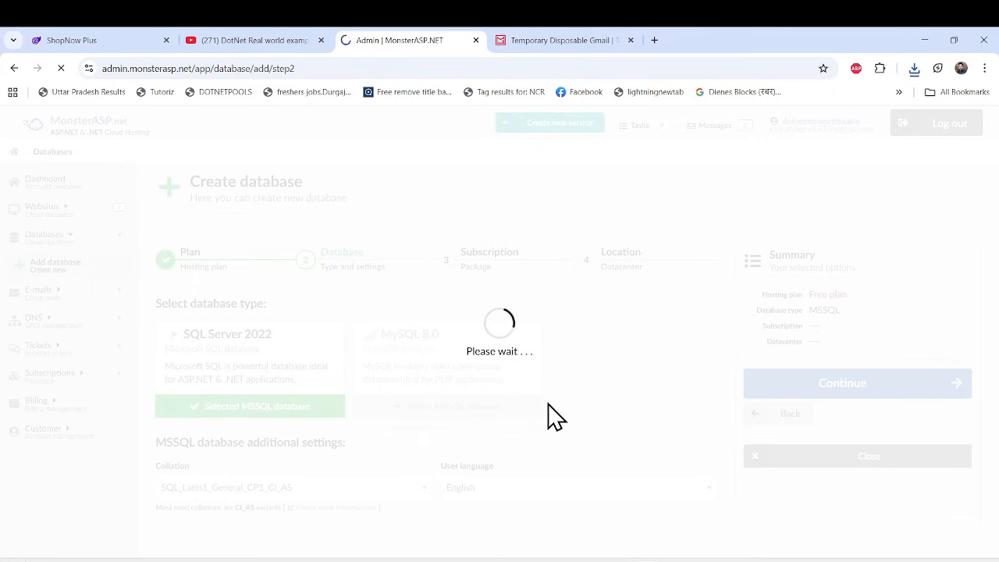
scroll(368, 379, "down", 2)
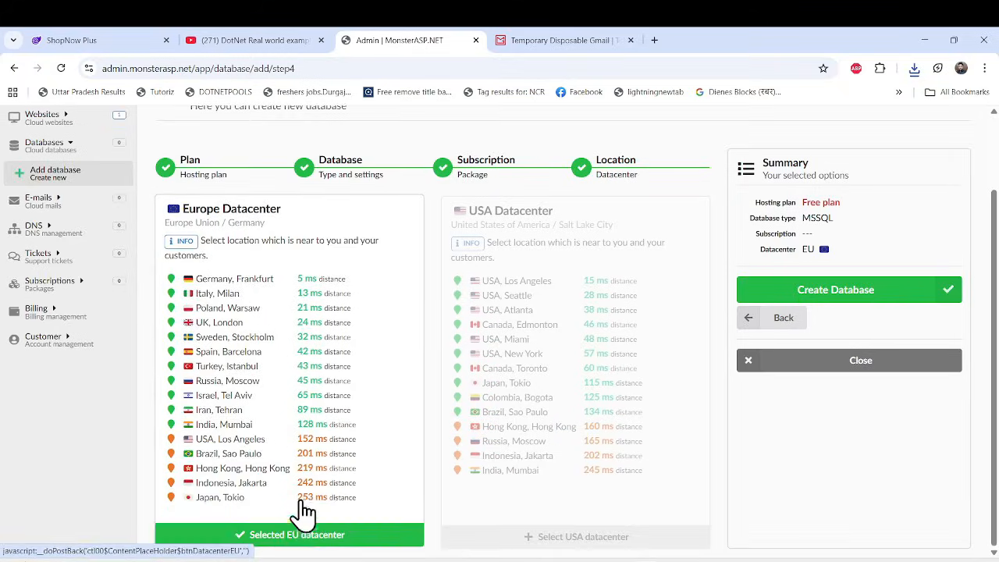
left_click(867, 290)
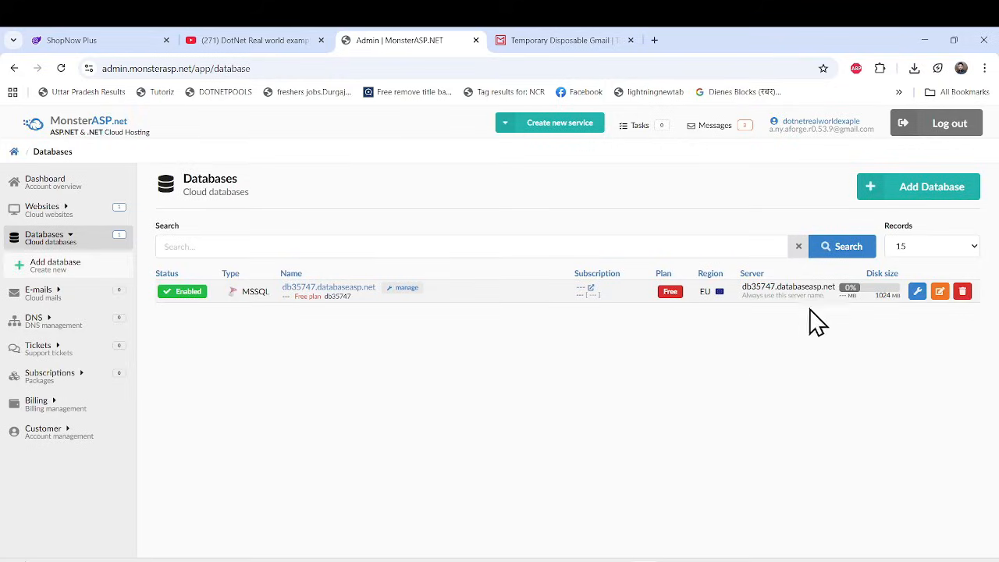
Open the new database's overview and review its connection details for local access and for remote access.
left_click(346, 302)
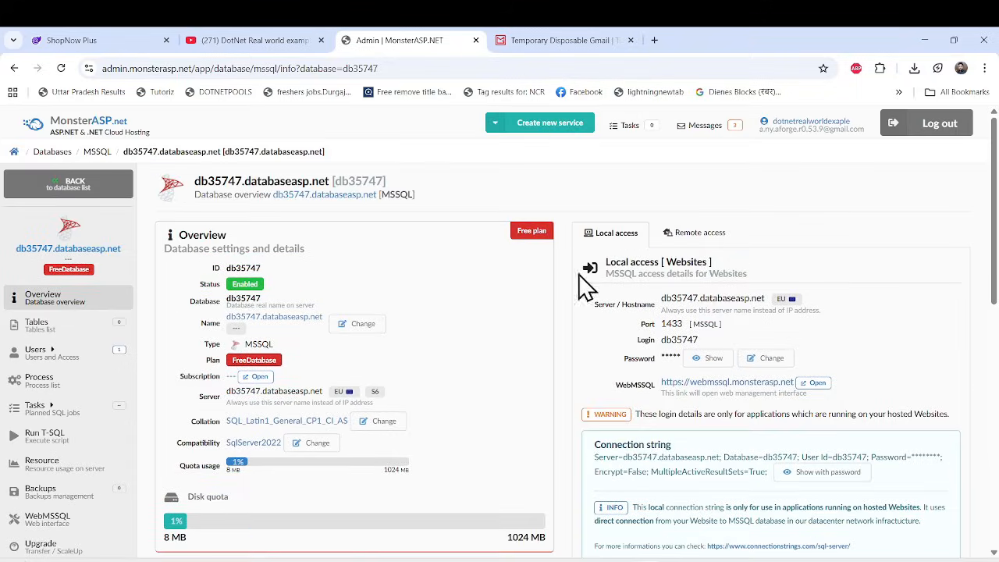
scroll(734, 390, "down", 3)
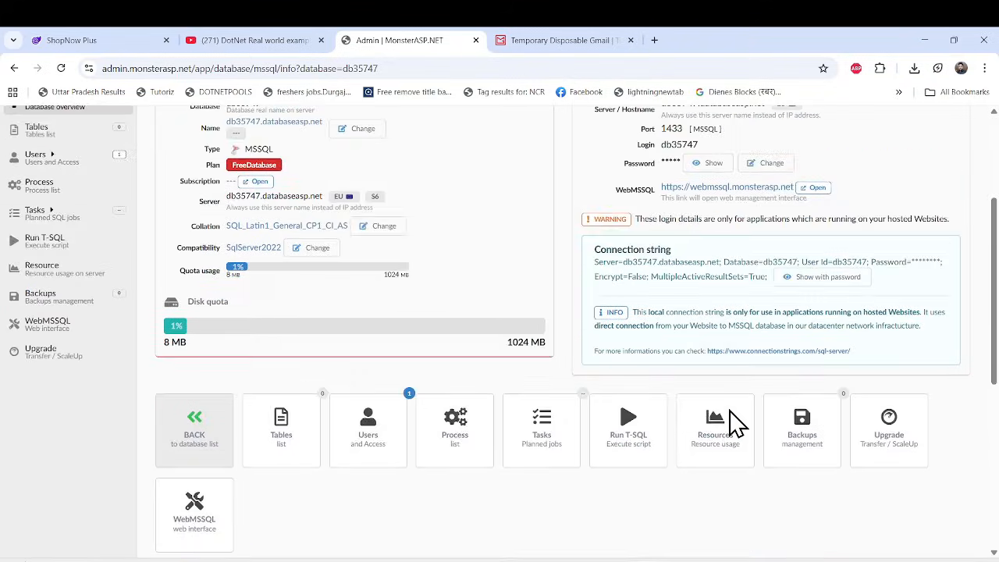
scroll(733, 421, "up", 2)
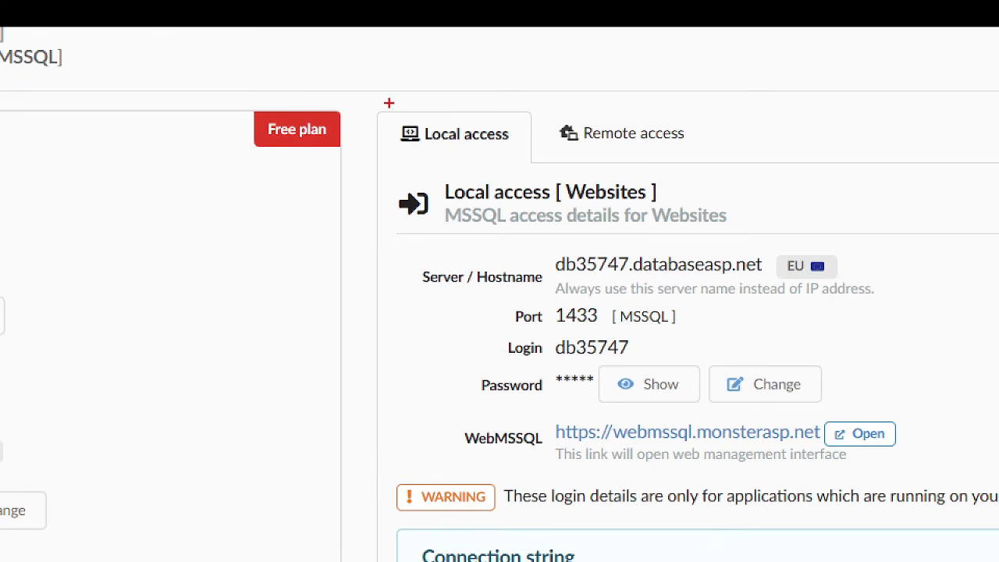
left_click_drag(379, 100, 534, 179)
left_click_drag(556, 109, 738, 181)
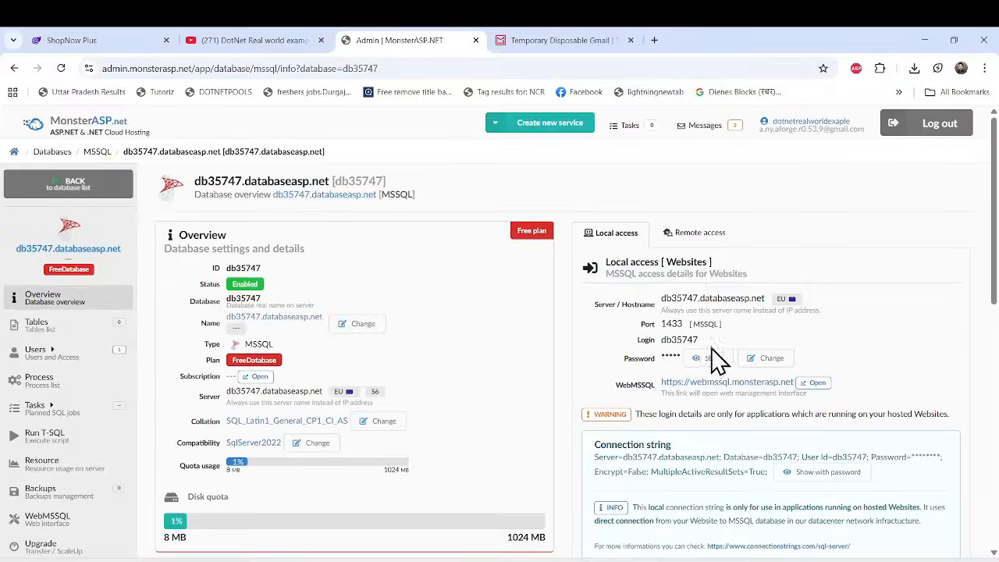
scroll(725, 362, "down", 2)
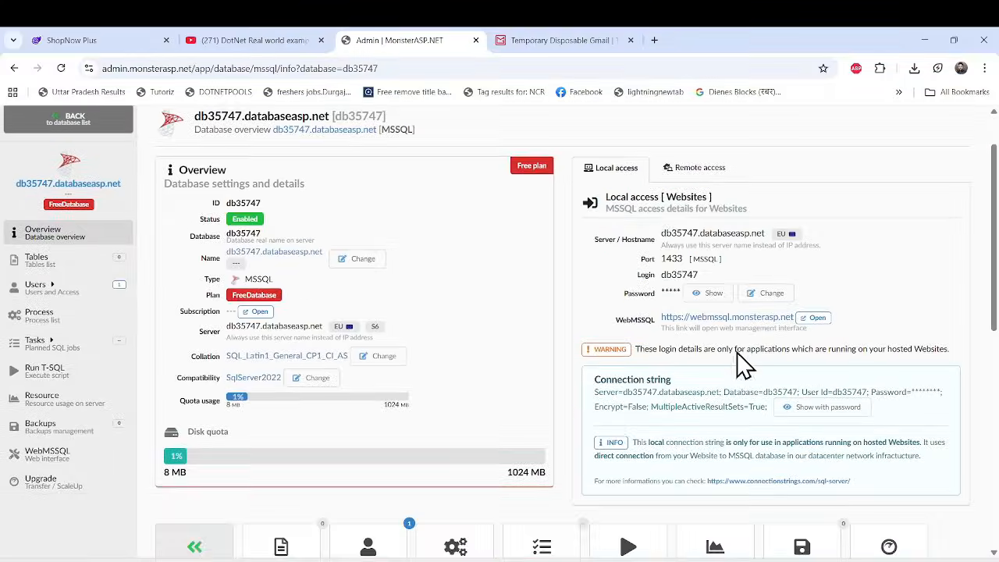
left_click(706, 169)
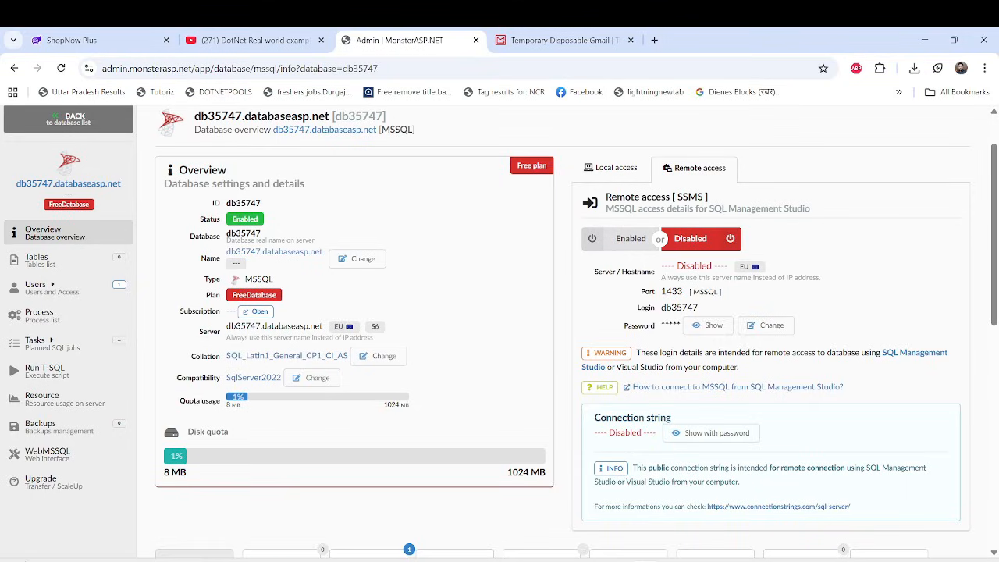
key("super")
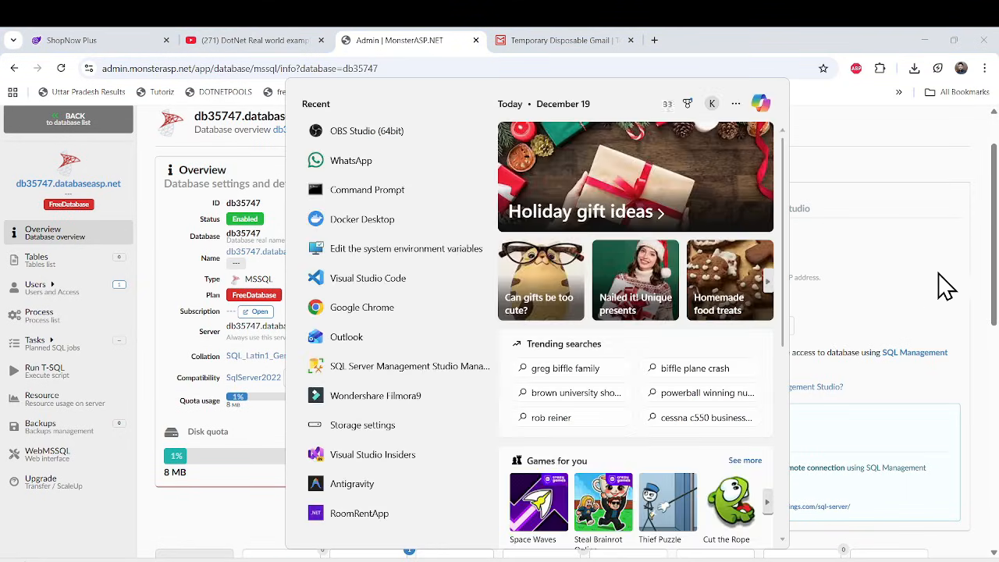
left_click(976, 245)
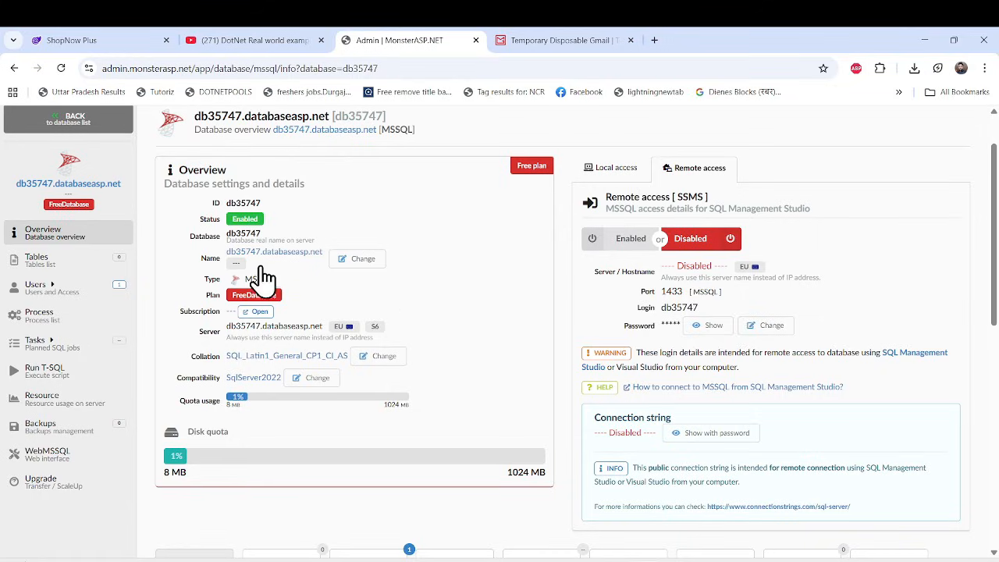
Reveal the database's local access connection string including its password, and copy the whole string.
left_click(606, 170)
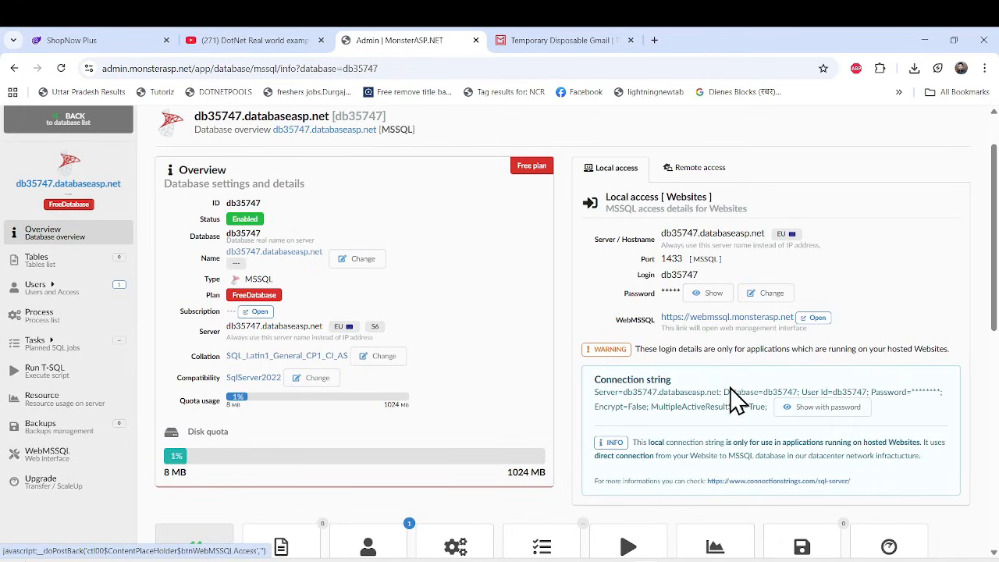
scroll(725, 394, "down", 1)
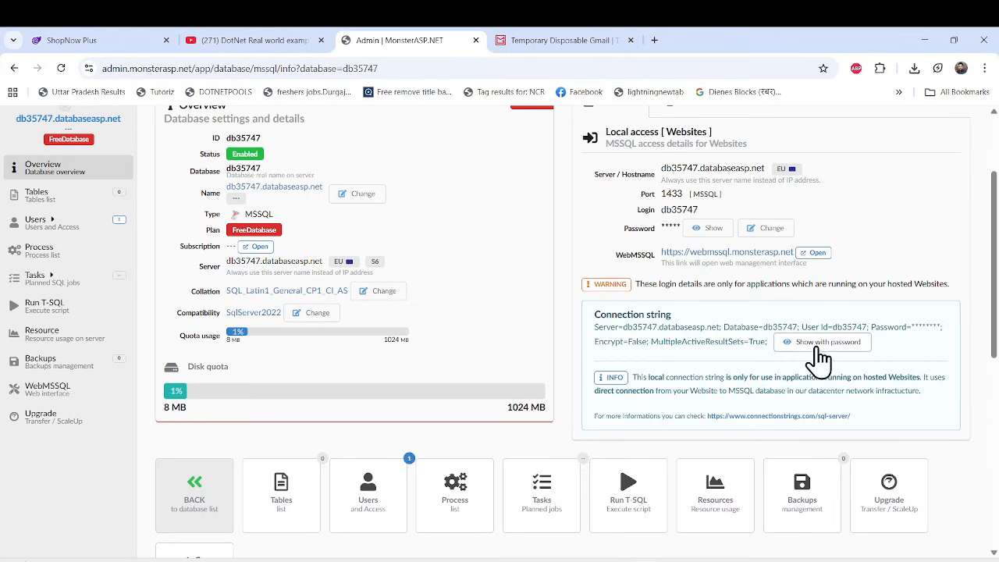
left_click(858, 347)
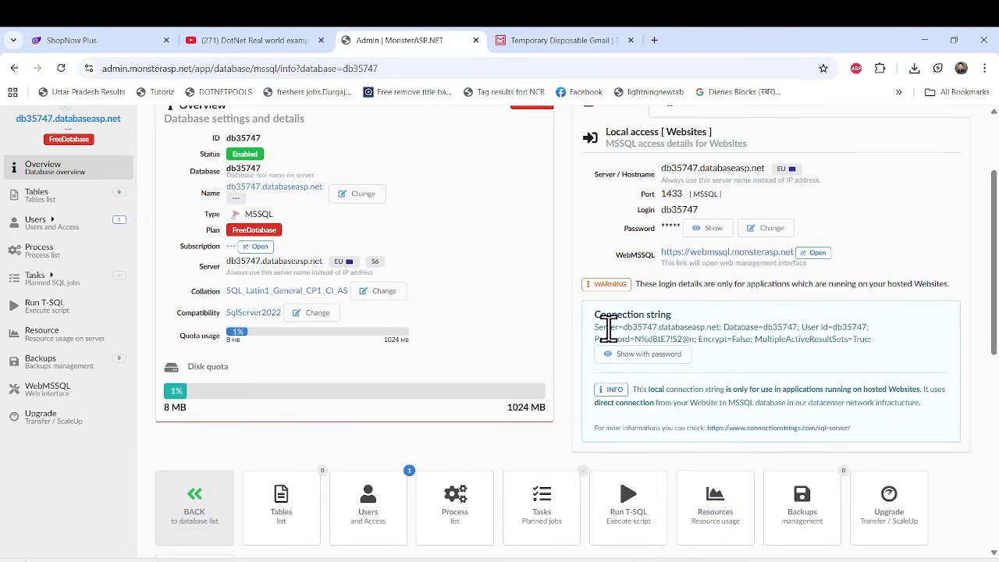
left_click_drag(595, 326, 872, 339)
key("ctrl+c")
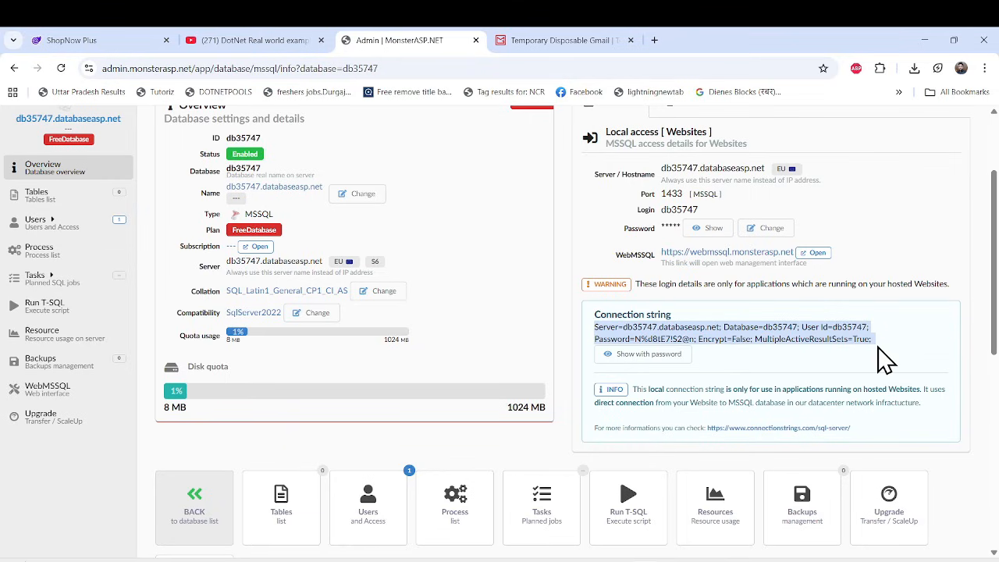
scroll(769, 383, "up", 1)
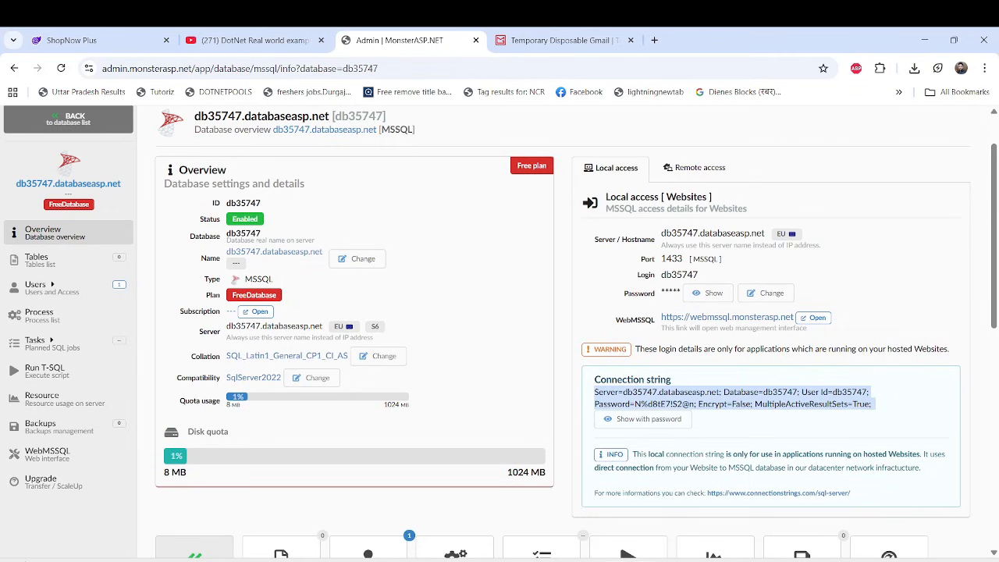
Switch to Visual Studio and open appsettings.json from the ShopnowBlazorApp project.
left_click(638, 499)
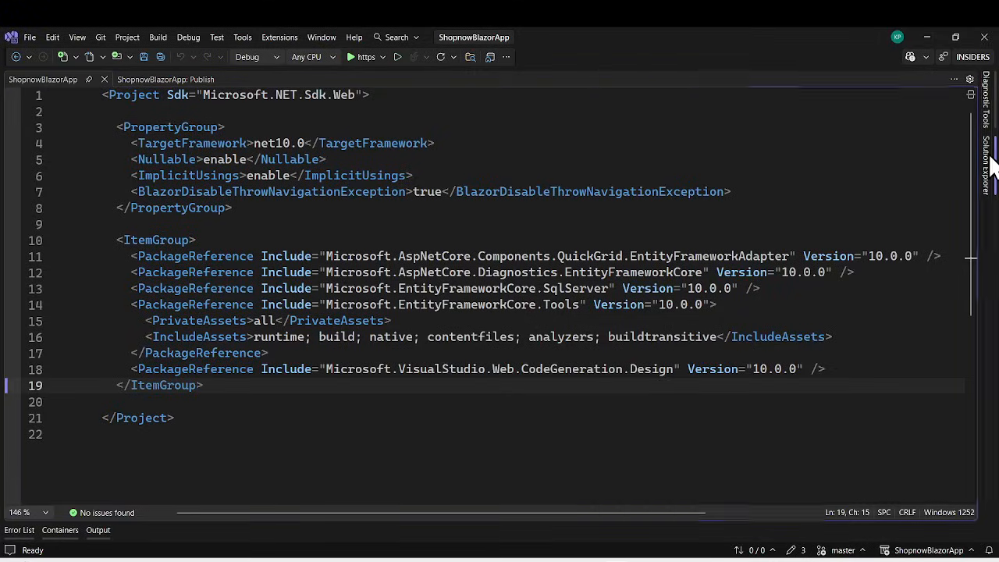
left_click(989, 156)
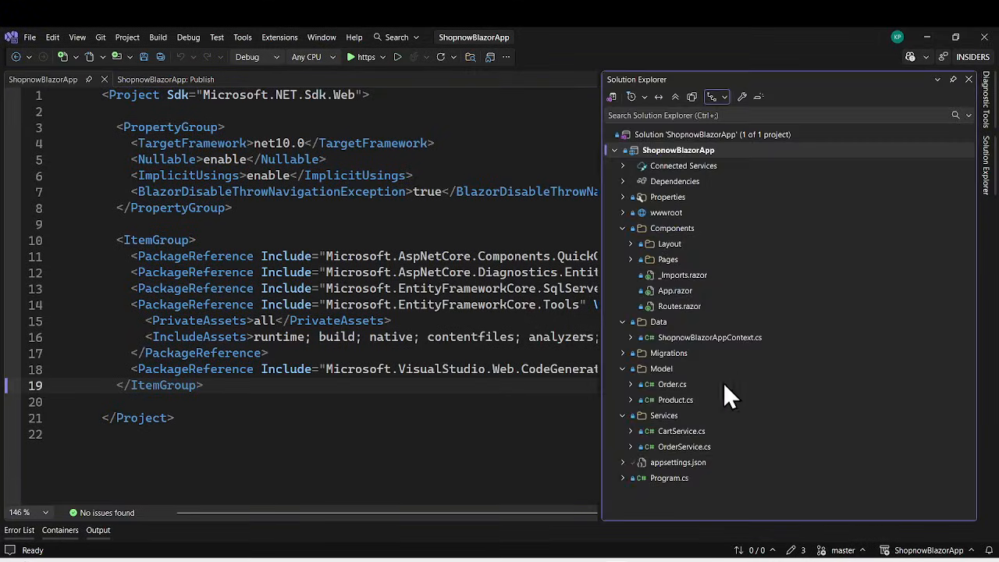
double_click(673, 462)
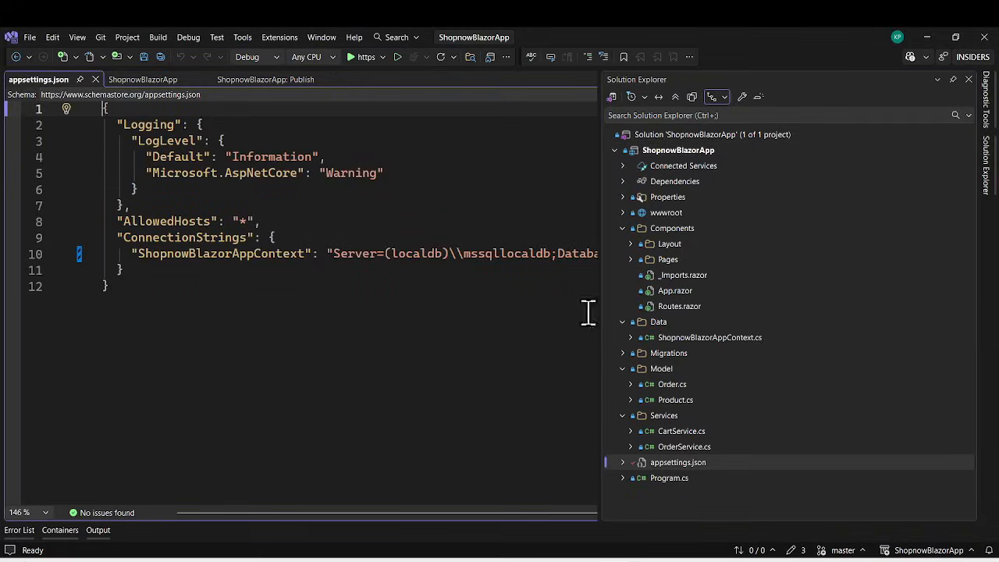
left_click(364, 285)
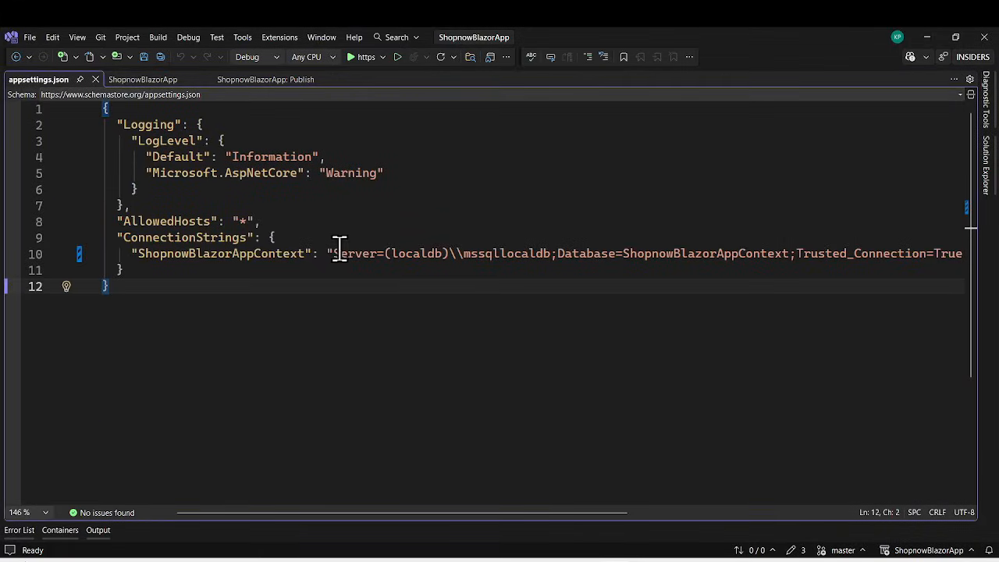
Replace the ShopnowBlazorAppContext connection string value with the copied string containing the database password, remove the trailing spaces, and save appsettings.json.
left_click(334, 254)
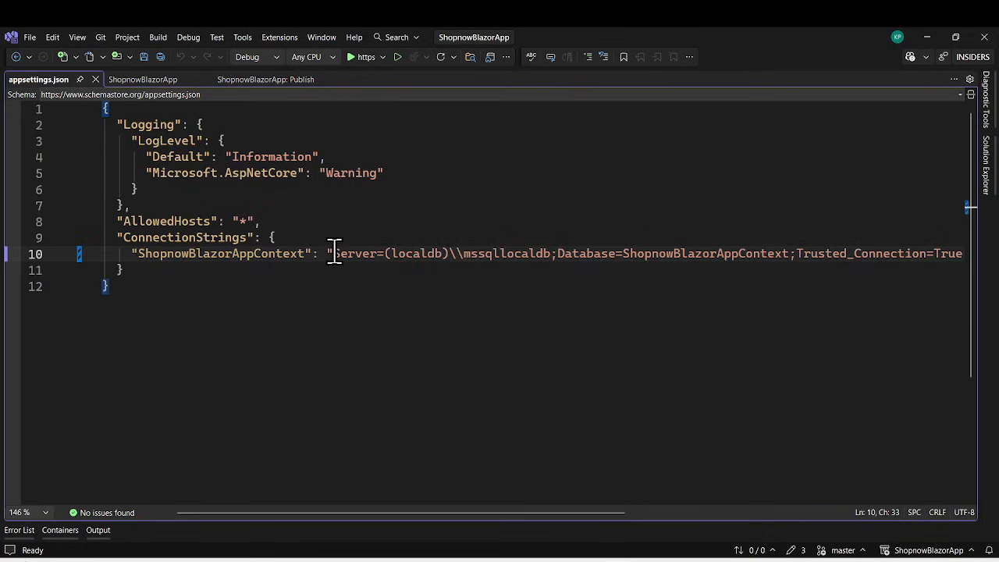
left_click_drag(437, 513, 642, 513)
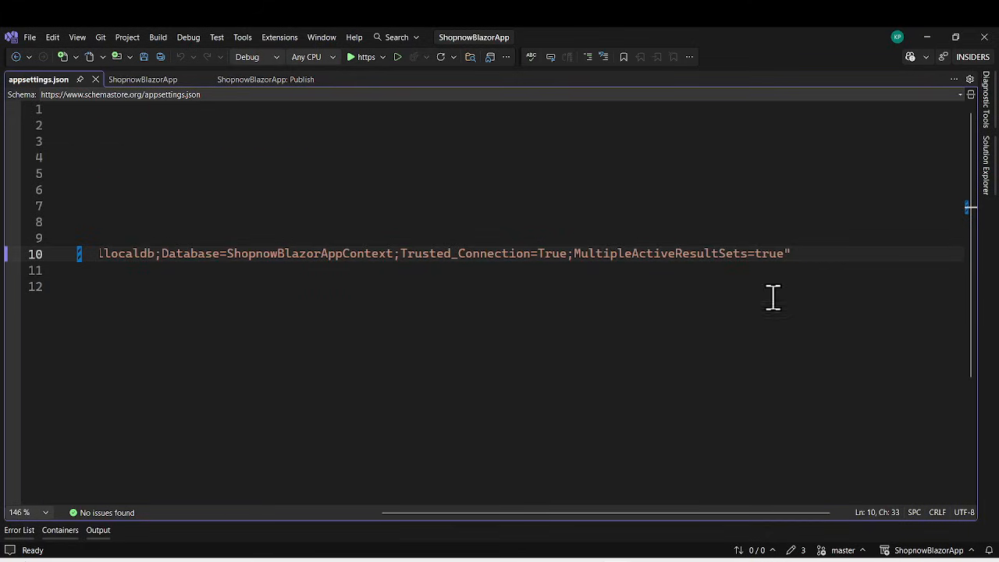
left_click(784, 254, "shift")
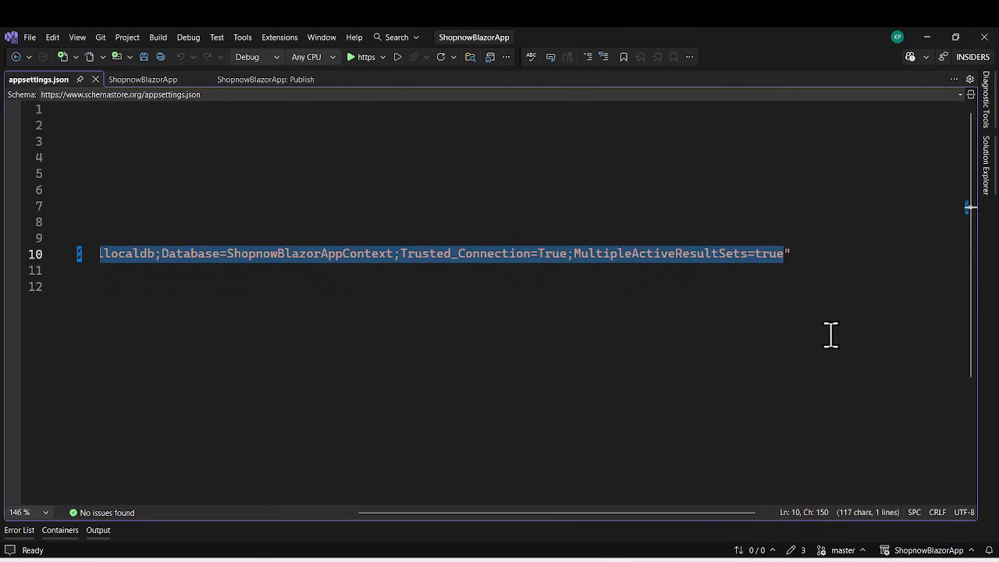
key("ctrl+v")
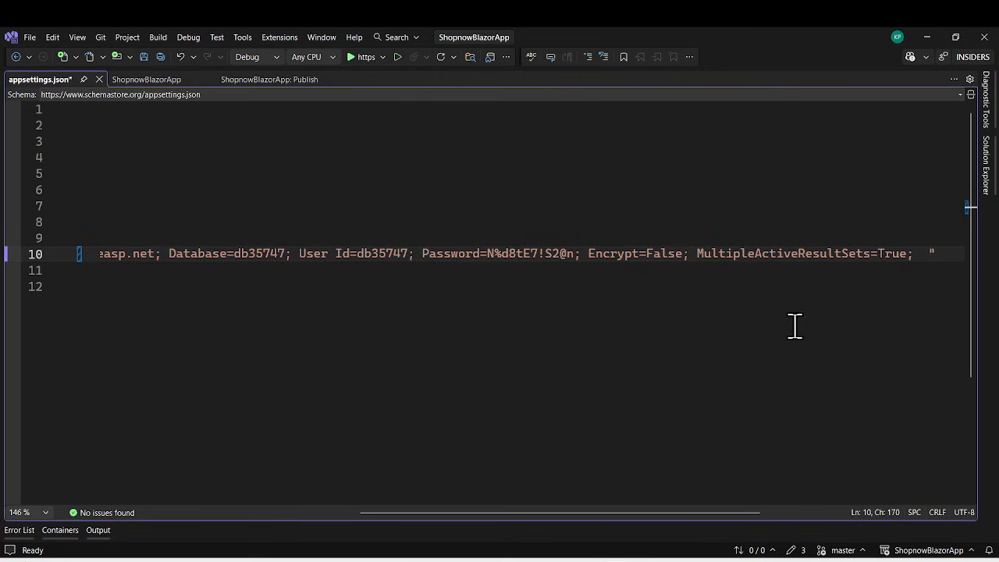
key("BackSpace")
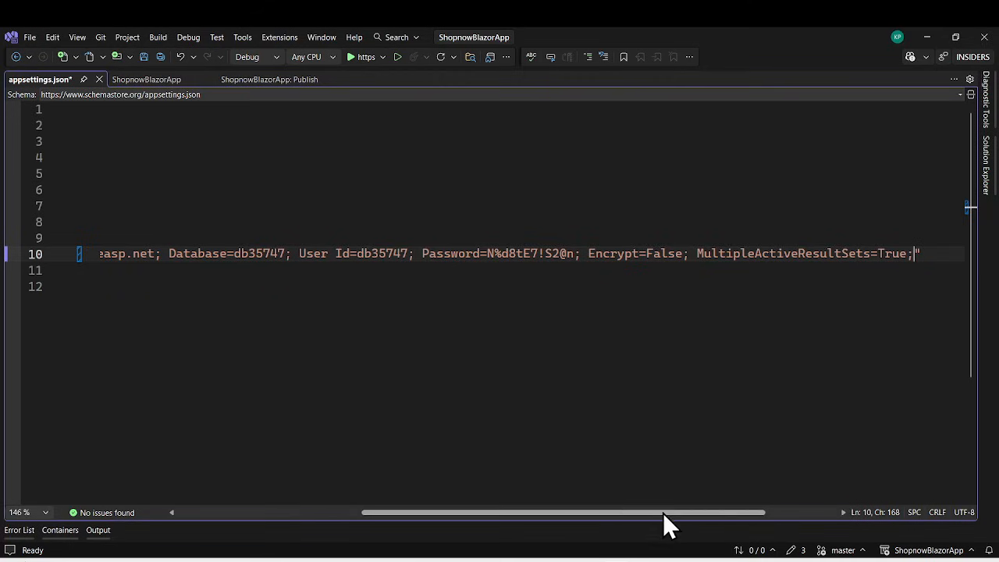
left_click_drag(663, 513, 328, 515)
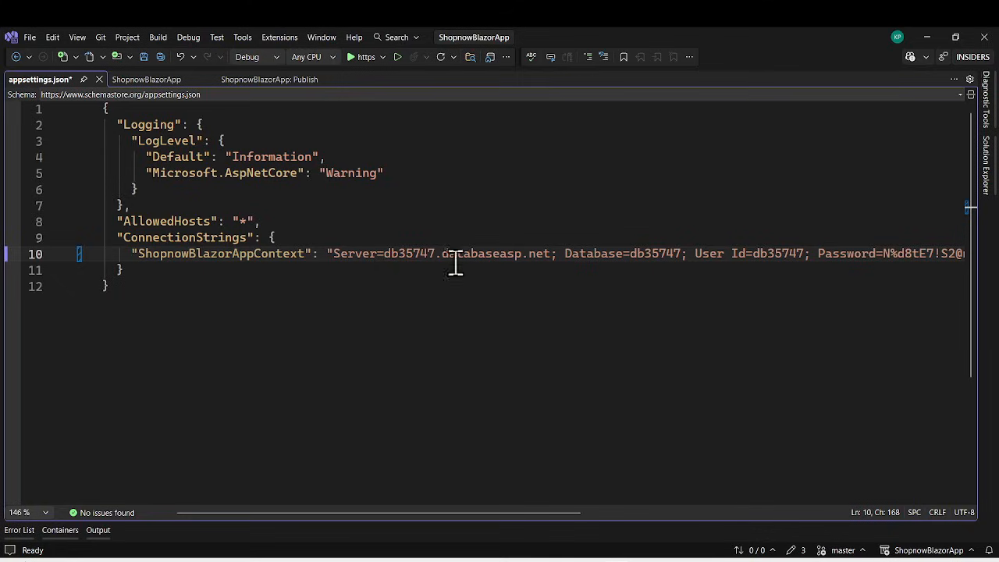
key("ctrl+s")
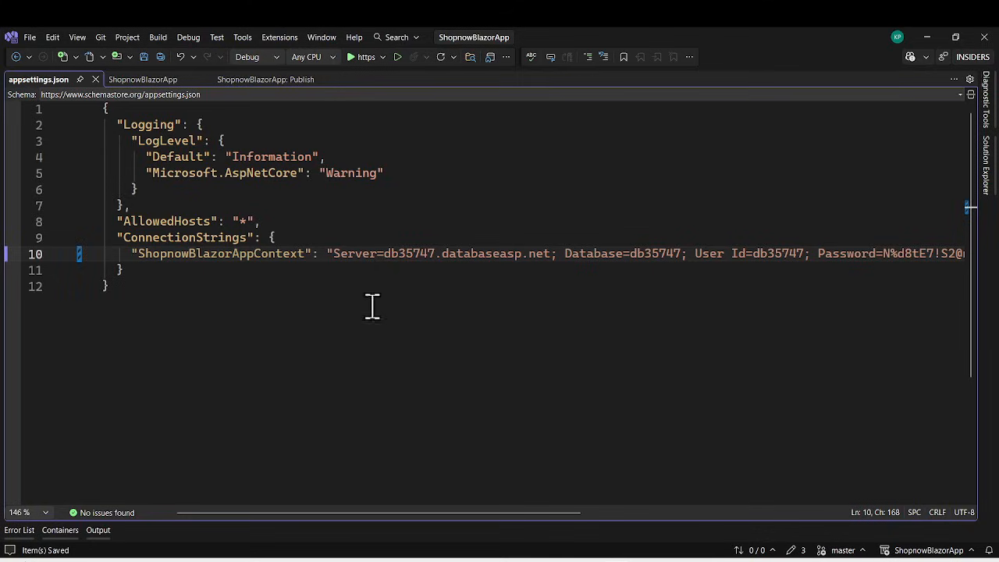
Open the publish settings of the ShopnowBlazorApp project and start a new profile with Import Profile as the target.
mouse_move(991, 172)
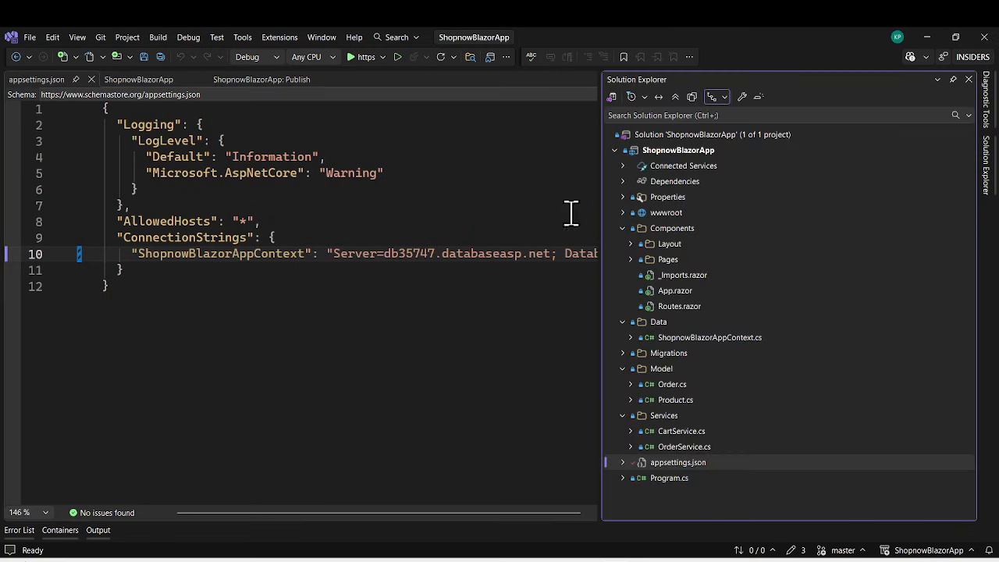
right_click(653, 149)
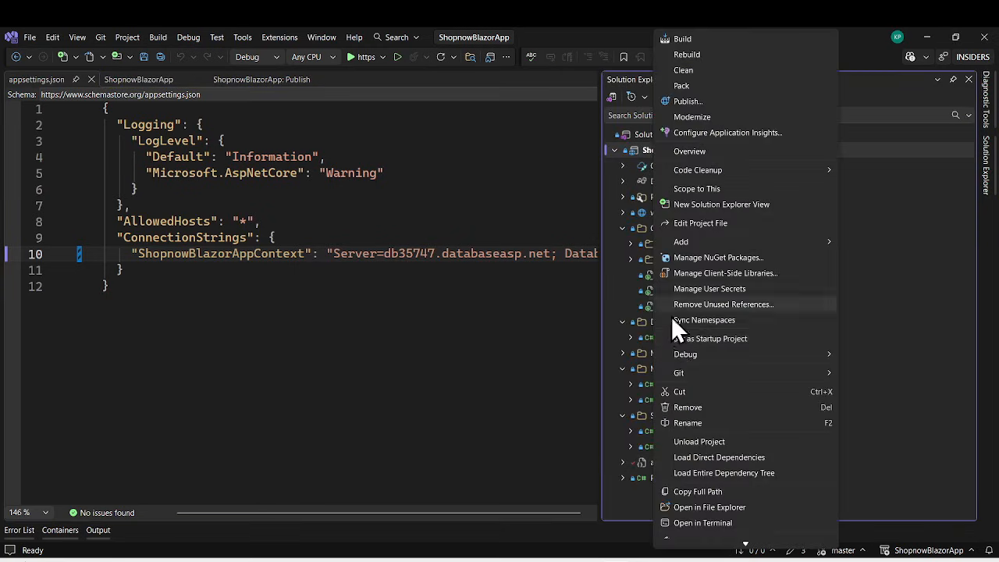
left_click(701, 102)
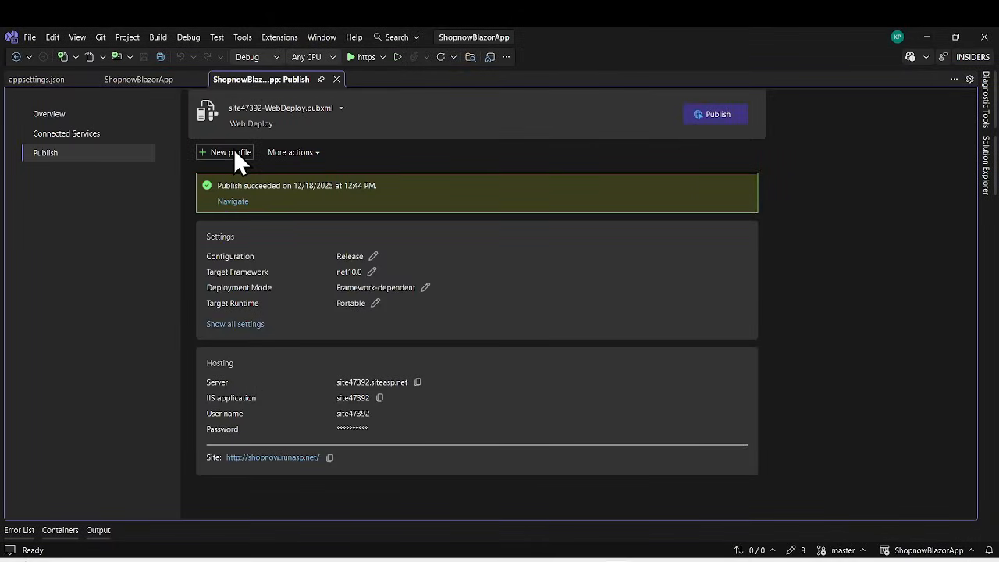
left_click(238, 160)
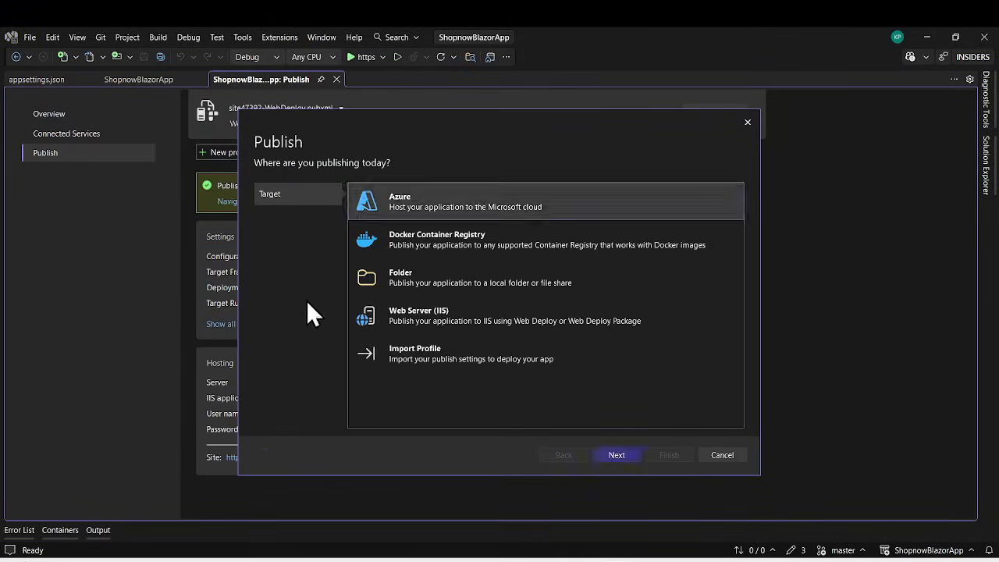
left_click(421, 351)
left_click(617, 455)
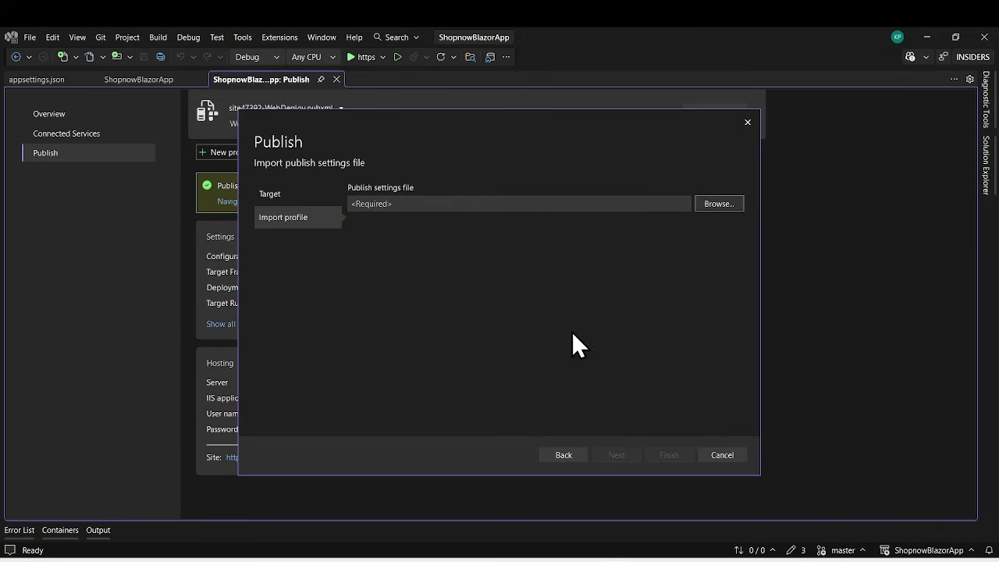
Choose onlineshopnow.runasp.net-WebDeploy.publishSettings from the Downloads folder as the publish settings file to import.
left_click(718, 203)
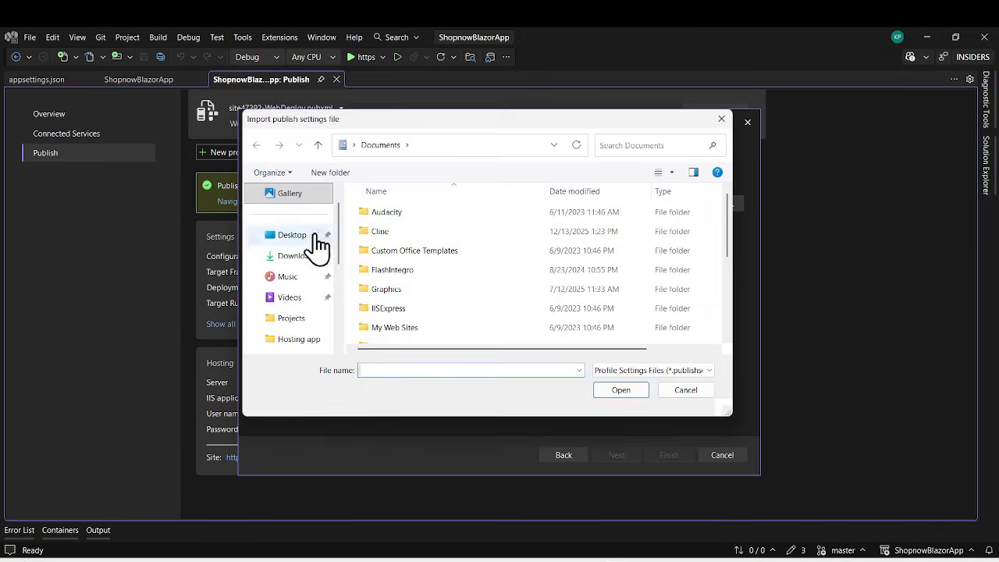
left_click(295, 257)
left_click(383, 260)
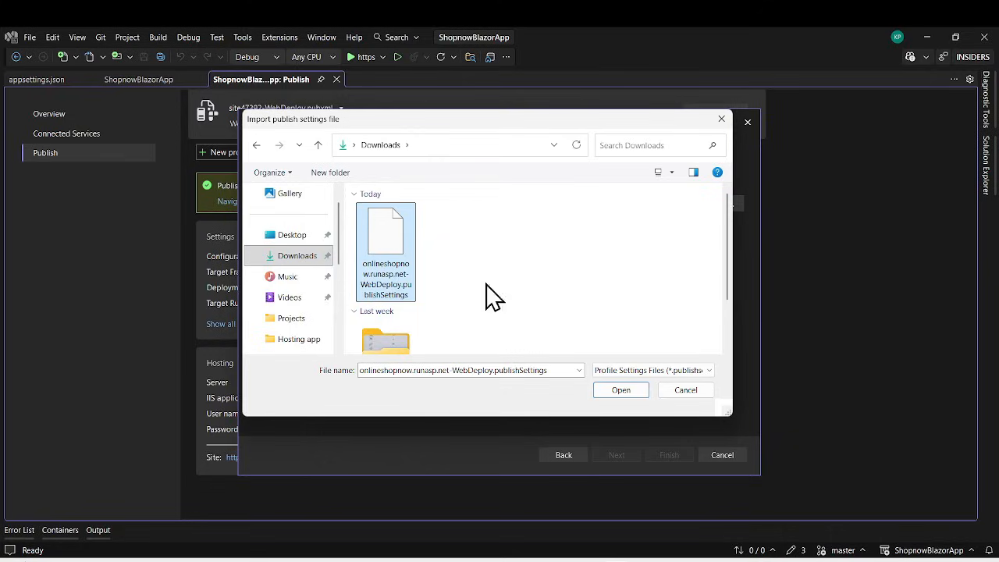
left_click(627, 391)
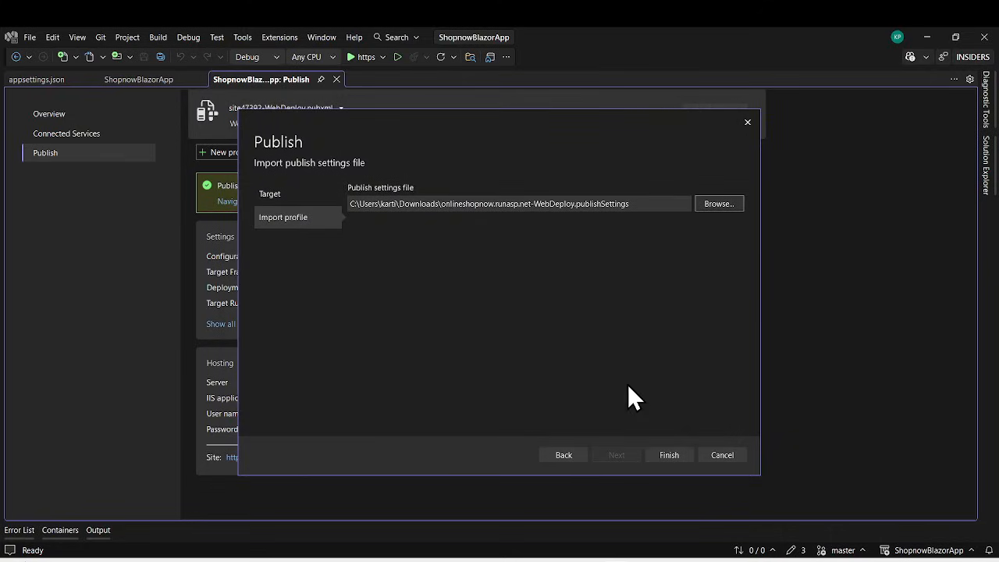
Finish importing the publish profile and open all settings of the resulting WebDeploy profile.
left_click(677, 458)
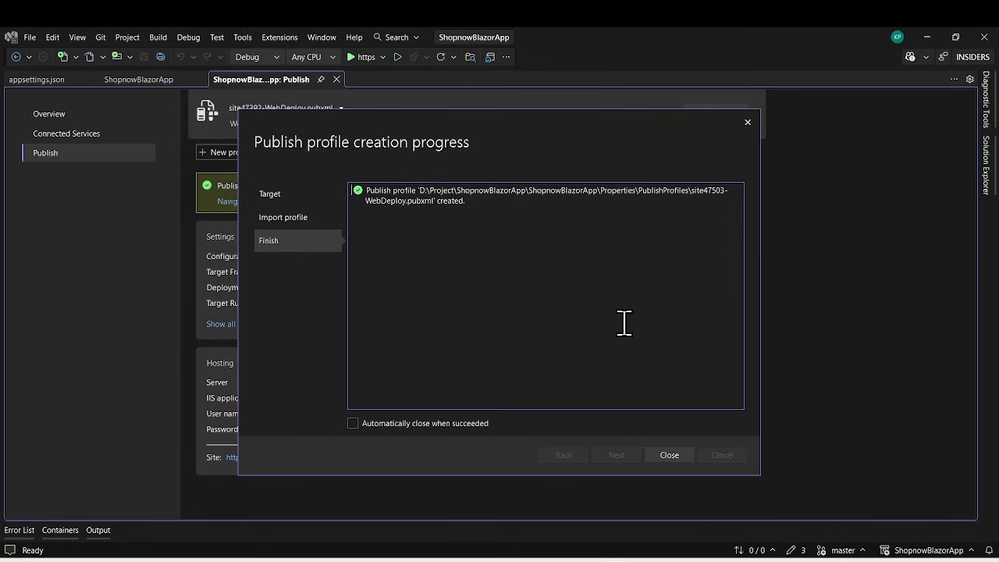
left_click(670, 455)
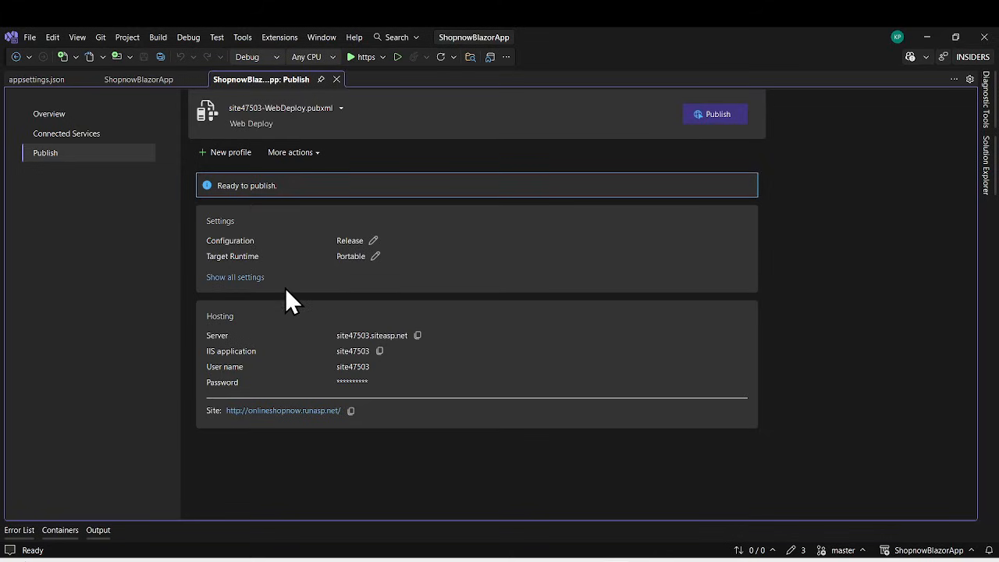
left_click(222, 279)
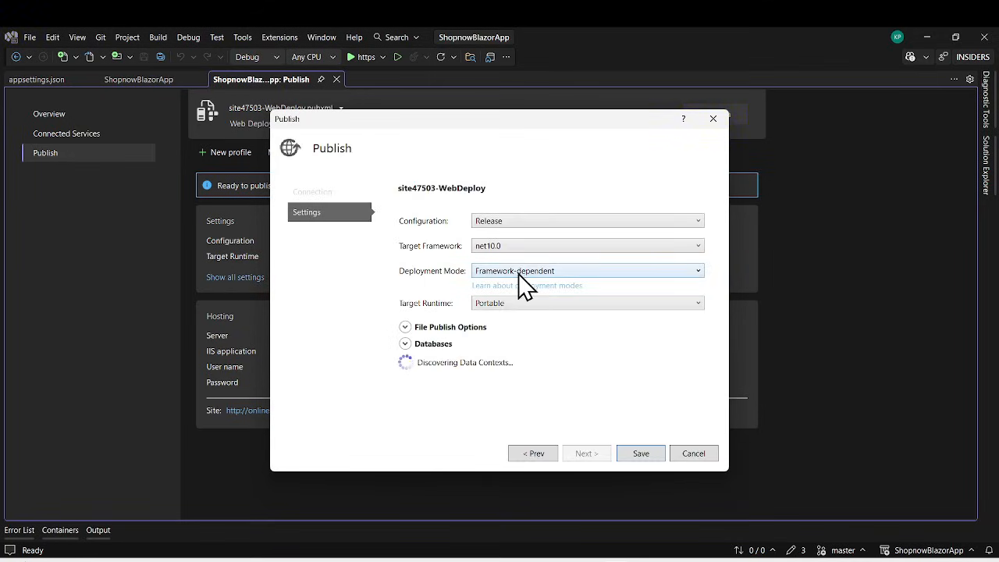
Keep the deployment mode as Framework-dependent and enable using the ShopnowBlazorAppContext database connection string at runtime.
left_click(519, 273)
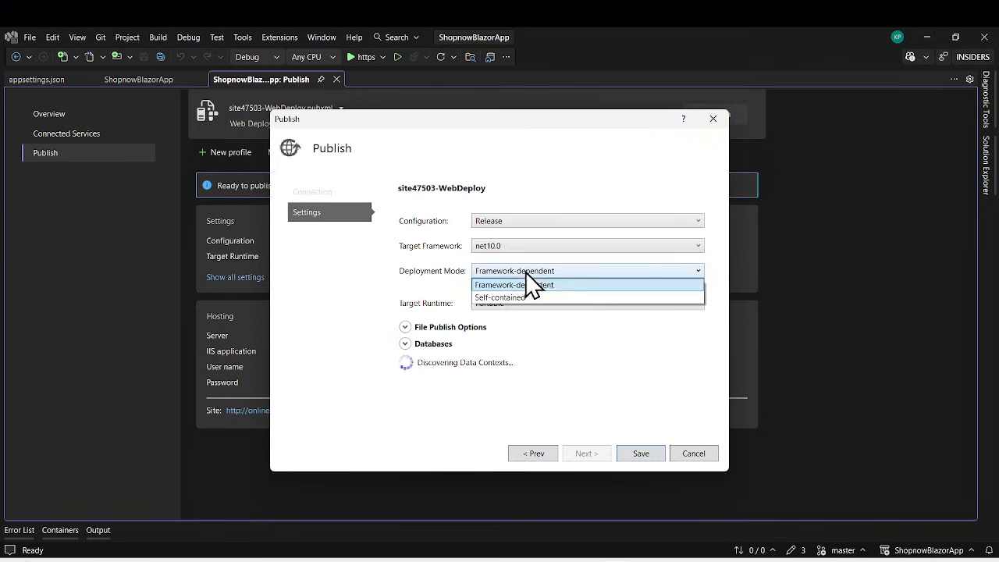
left_click(362, 275)
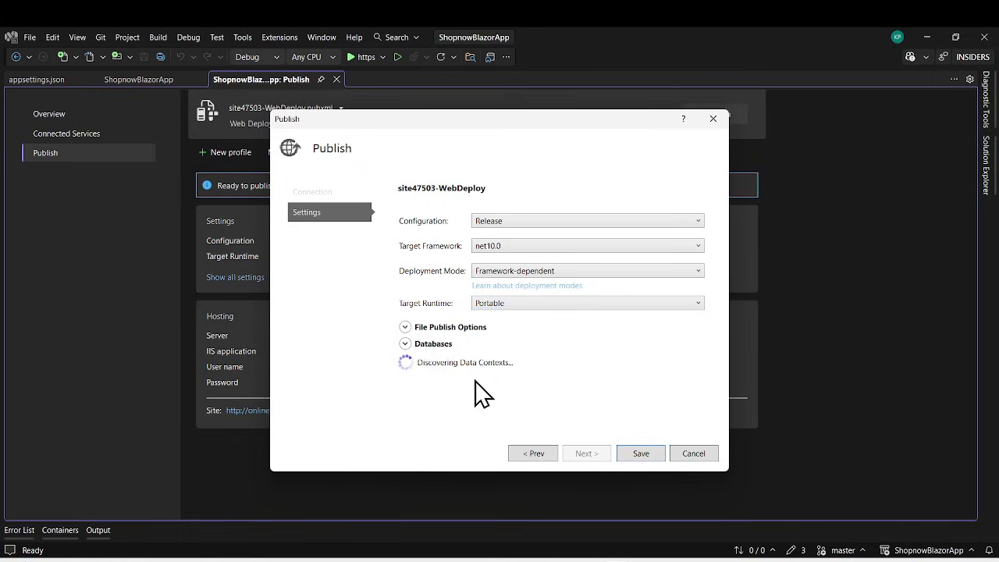
left_click(405, 327)
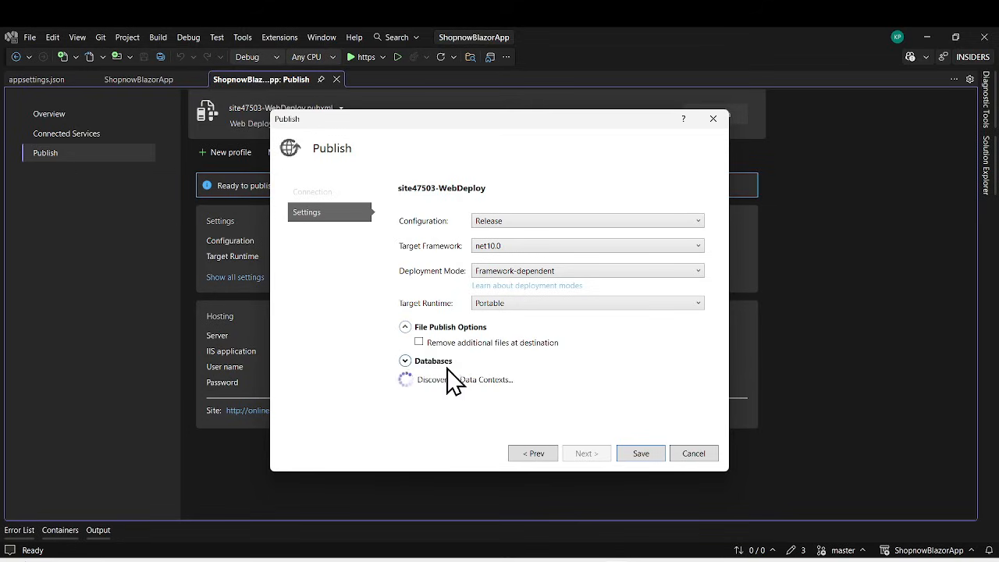
left_click(405, 362)
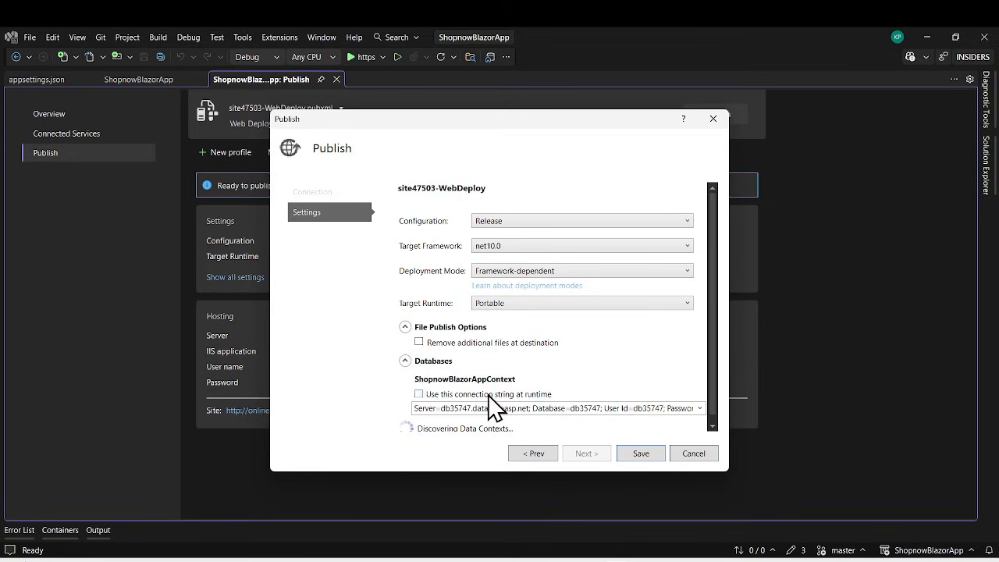
left_click(426, 395)
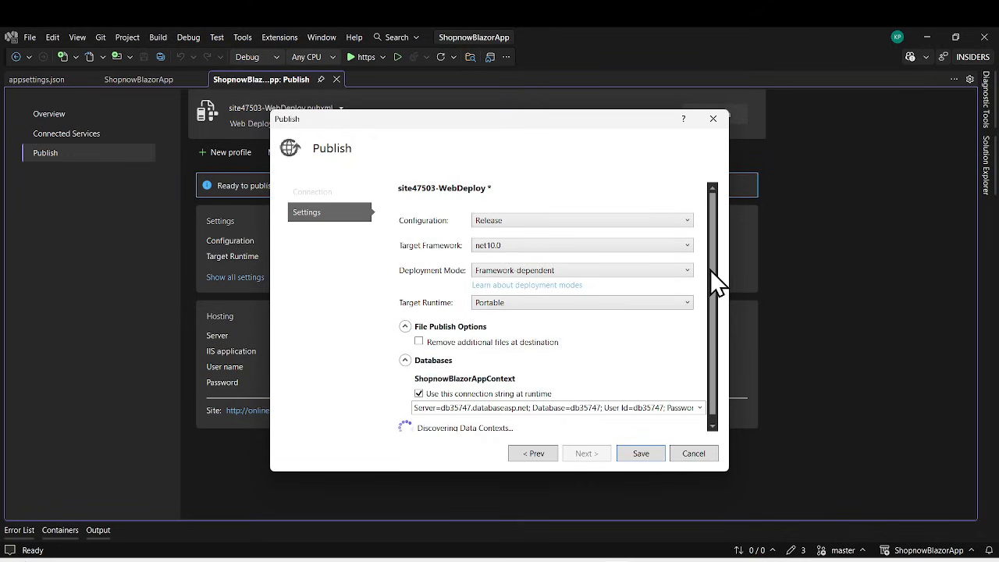
Enable applying the ShopnowBlazorAppContext Entity Framework migration on publish.
scroll(711, 296, "down", 1)
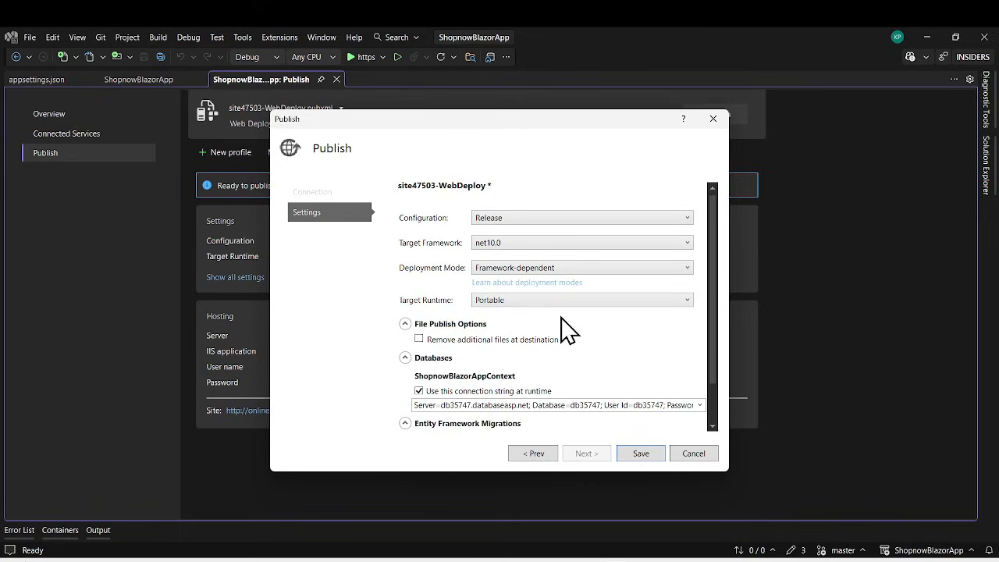
left_click_drag(717, 307, 717, 368)
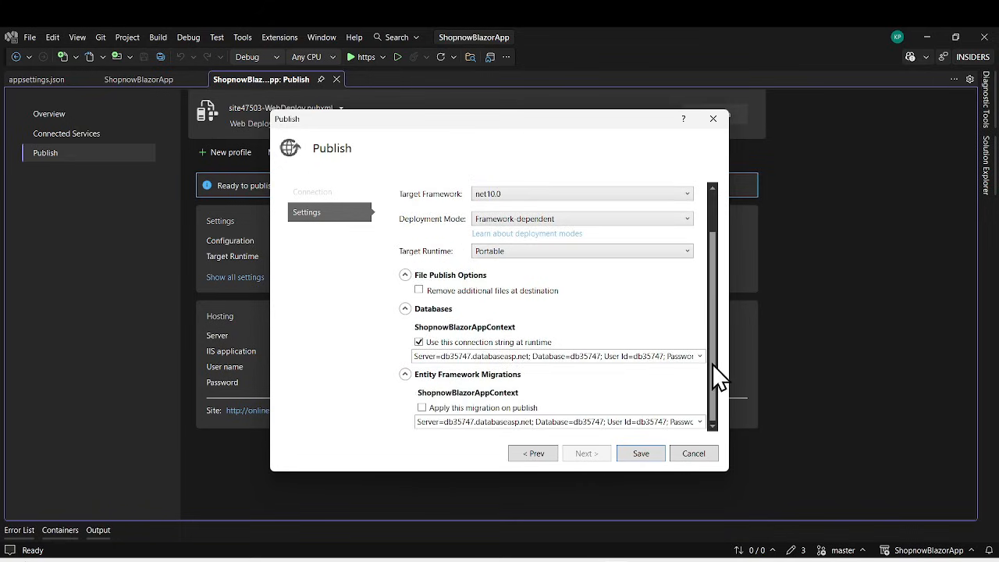
left_click(422, 407)
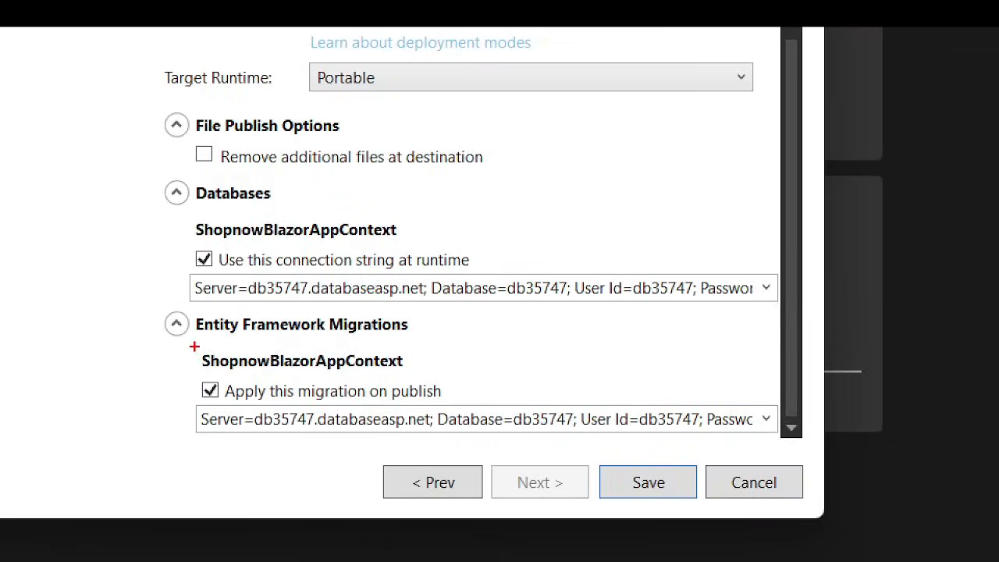
mouse_move(178, 339)
left_mouse_down()
mouse_move(419, 437)
mouse_move(817, 440)
left_mouse_up()
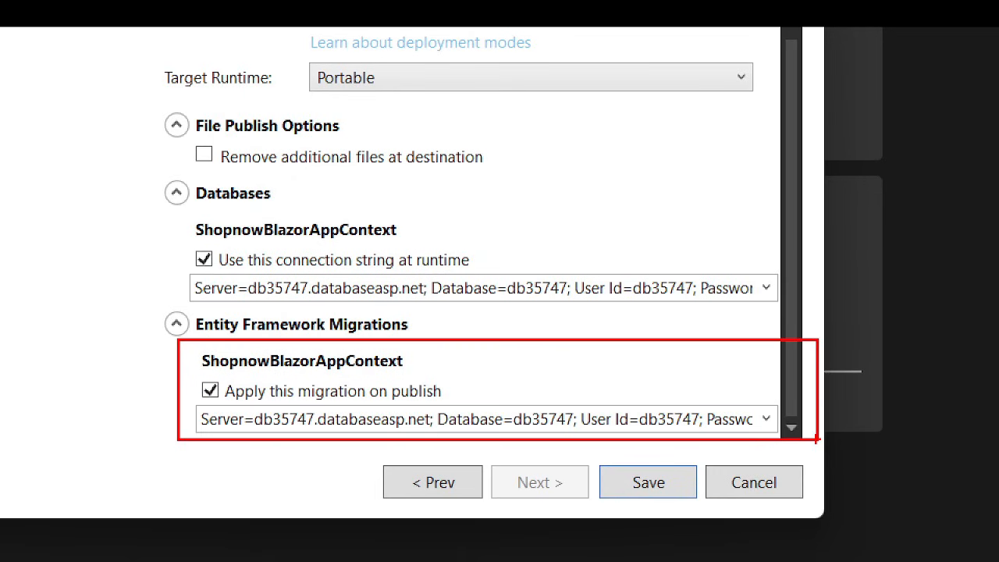
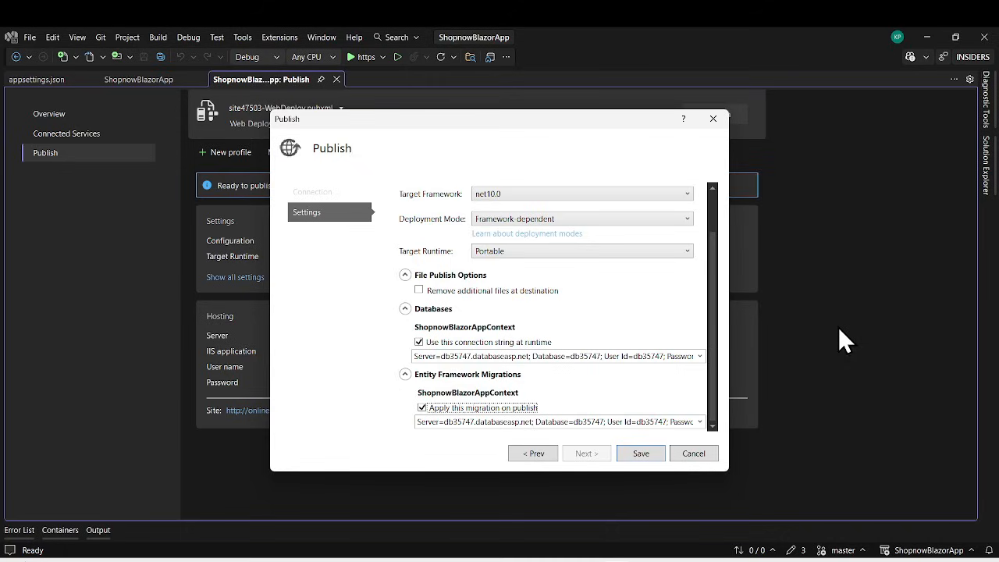
Save the Web Deploy publish settings with the ShopnowBlazorAppContext migration applied on publish.
left_click(422, 408)
left_click(643, 455)
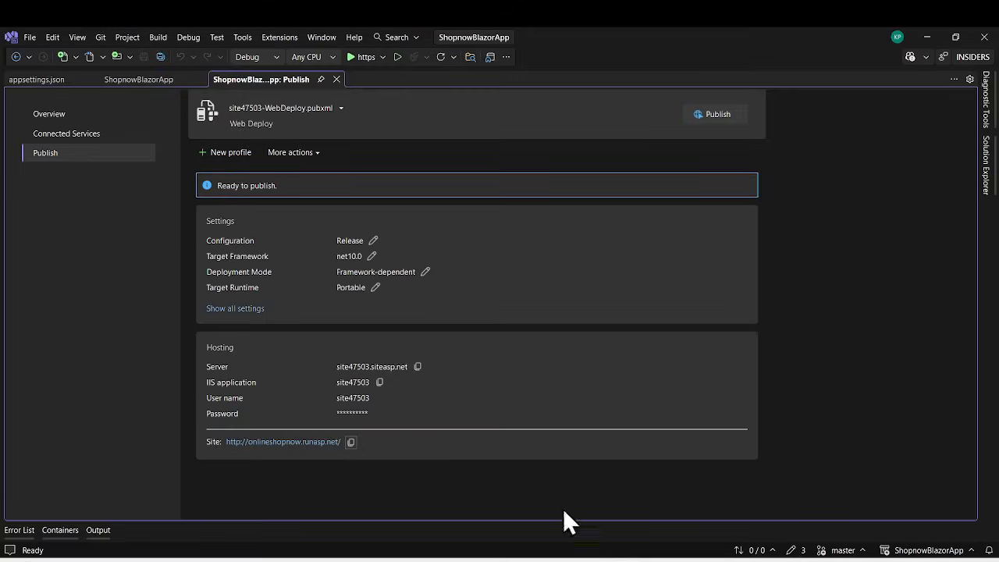
left_click(653, 511)
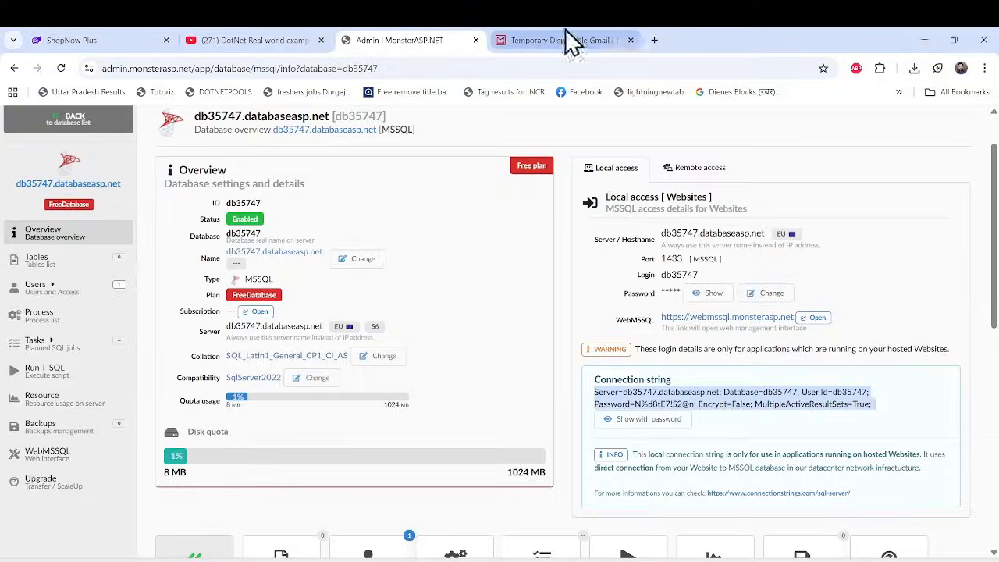
left_click(652, 40)
type("http://onlineshopnow.runasp.net/")
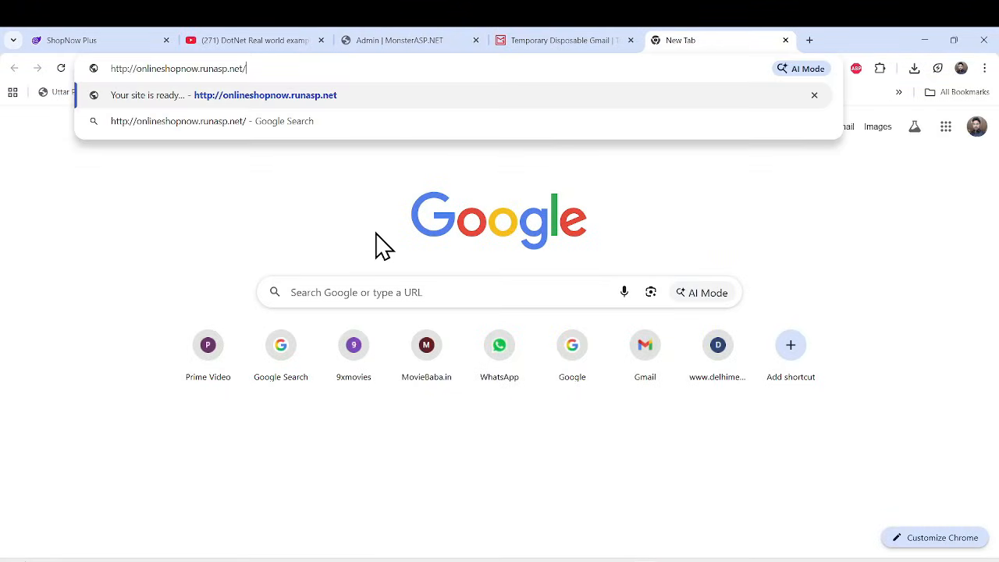
key("Return")
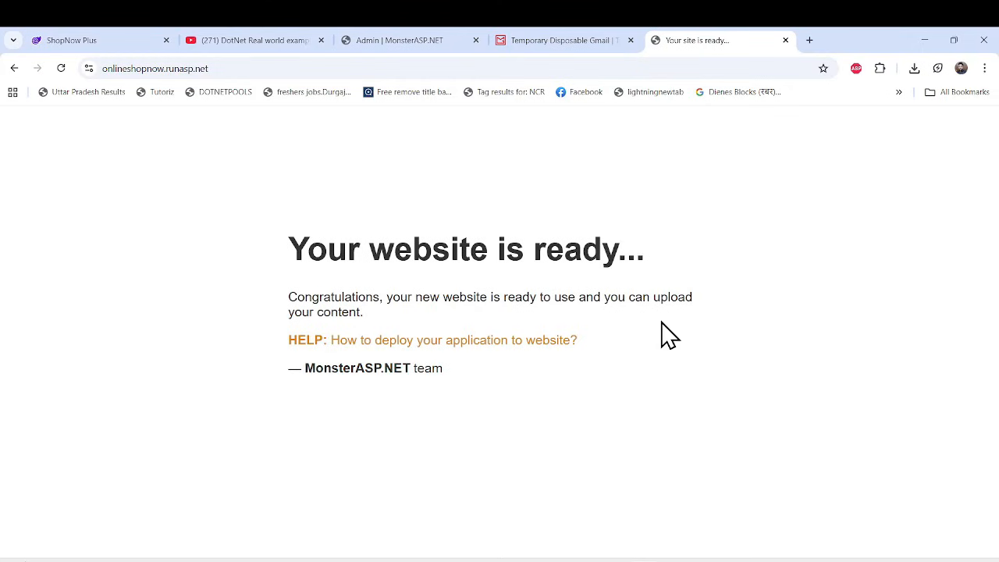
Return to Visual Studio and publish ShopnowBlazorApp through Web Deploy, reviewing the migration command and wwwroot directories in the build output.
left_click(925, 40)
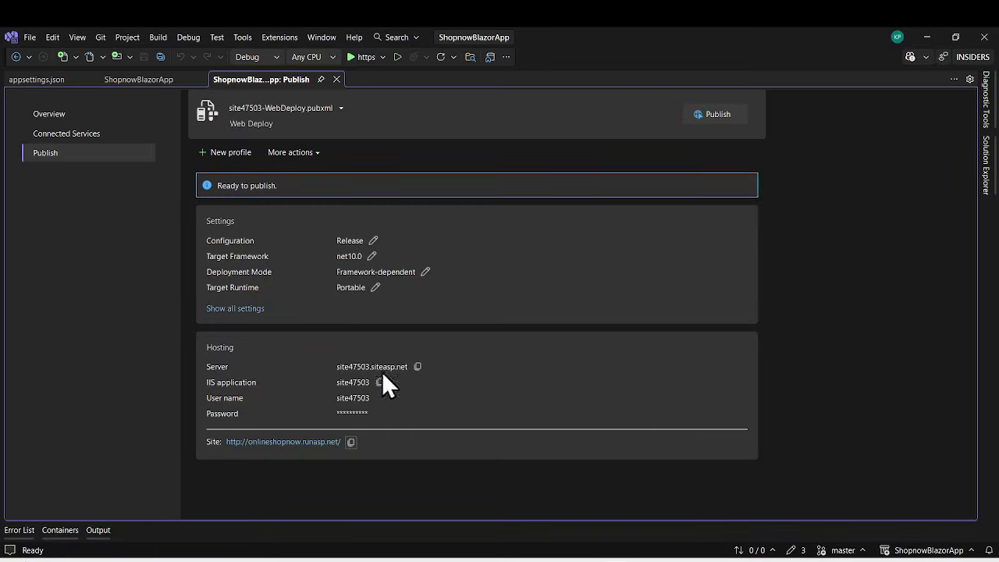
left_click(712, 115)
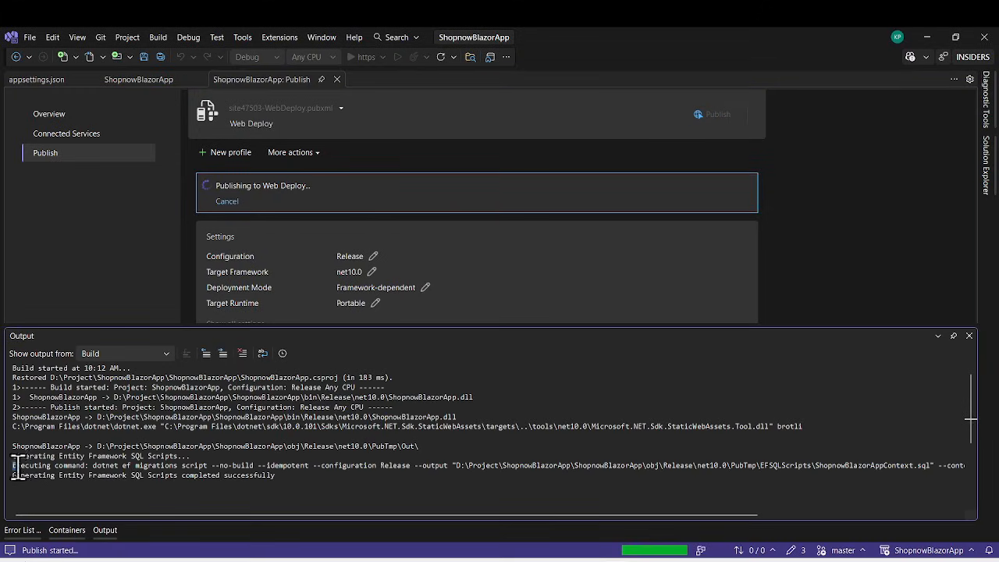
left_click_drag(16, 465, 946, 466)
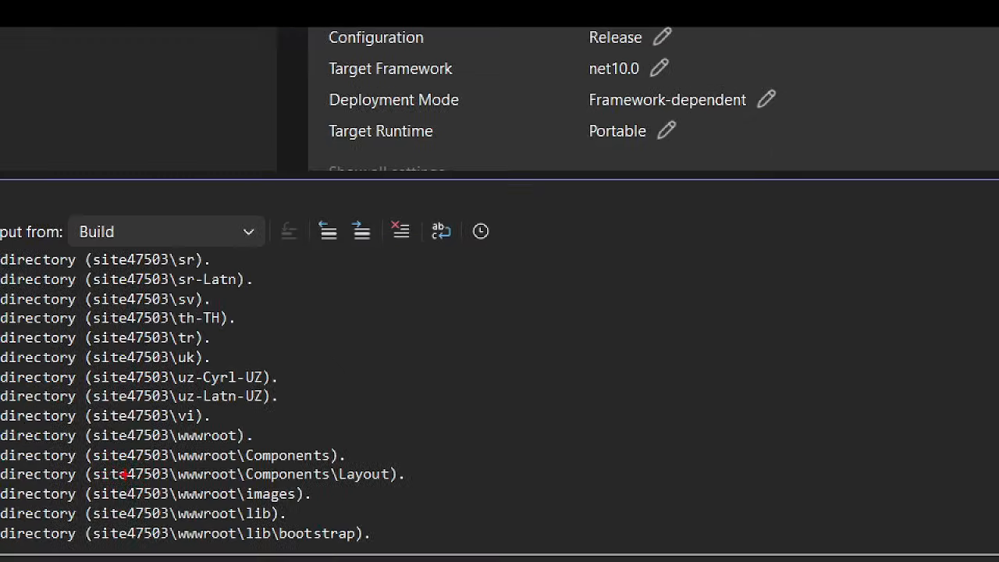
mouse_move(81, 437)
left_mouse_down()
mouse_move(319, 475)
mouse_move(497, 539)
left_mouse_up()
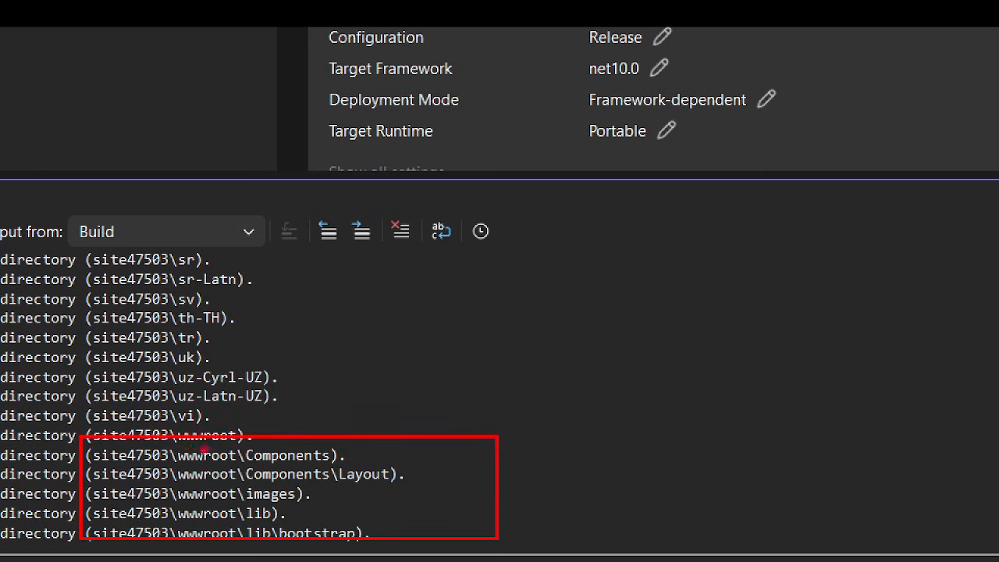
left_click_drag(184, 456, 234, 492)
key("Escape")
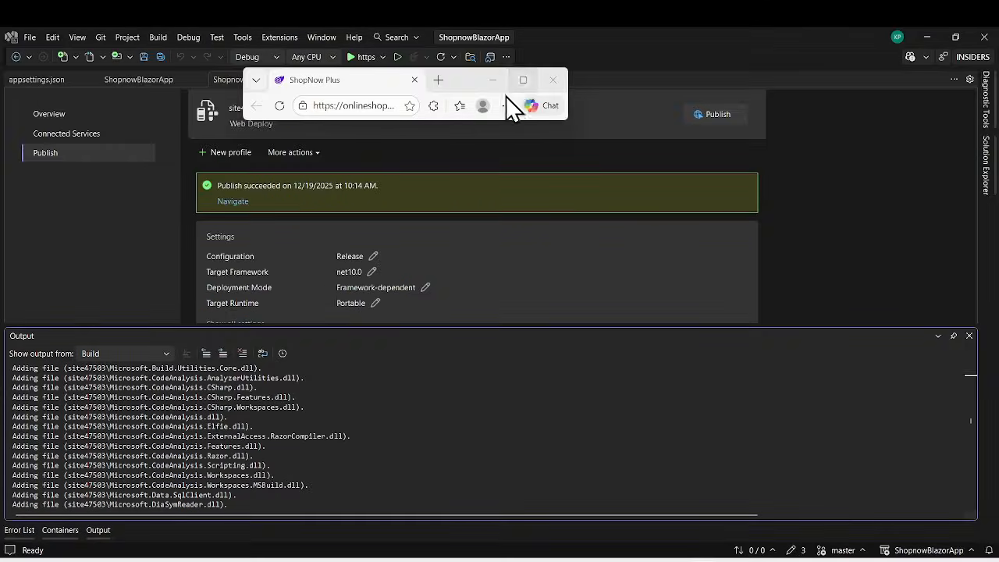
Maximize the Edge window showing the published site and examine its address and the home page through Best of Electronics.
left_click(522, 81)
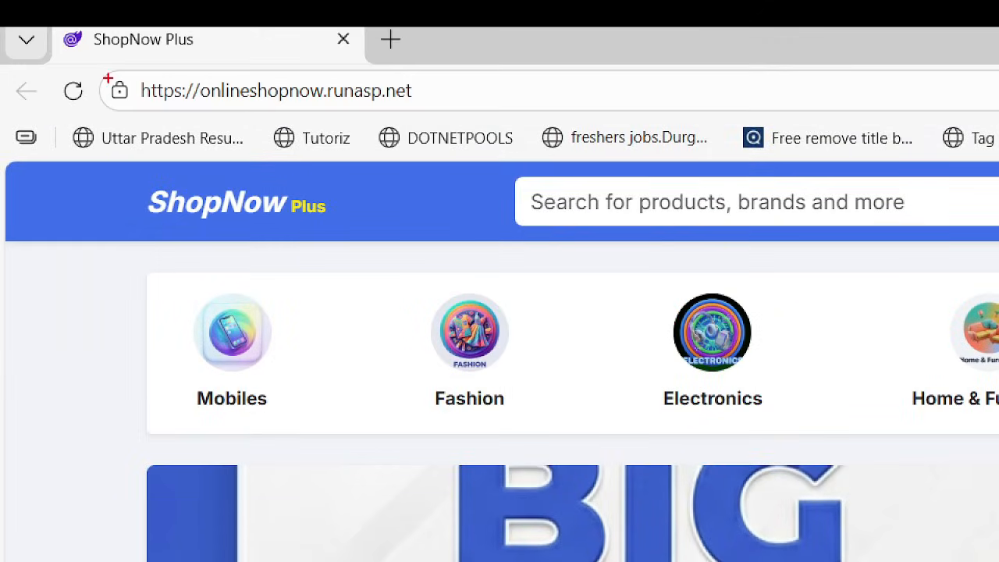
mouse_move(96, 70)
left_mouse_down()
mouse_move(346, 114)
mouse_move(459, 112)
left_mouse_up()
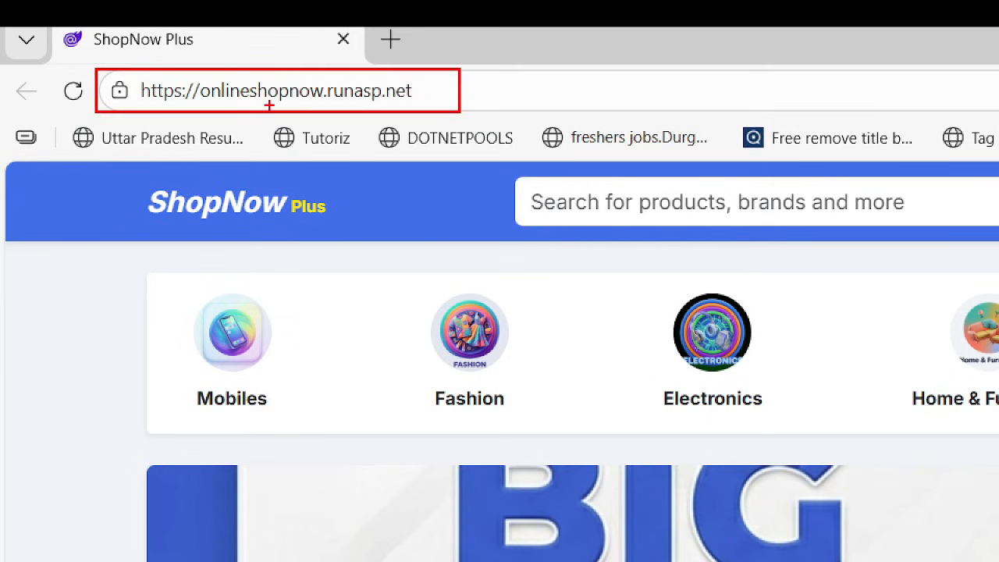
left_click_drag(200, 76, 295, 111)
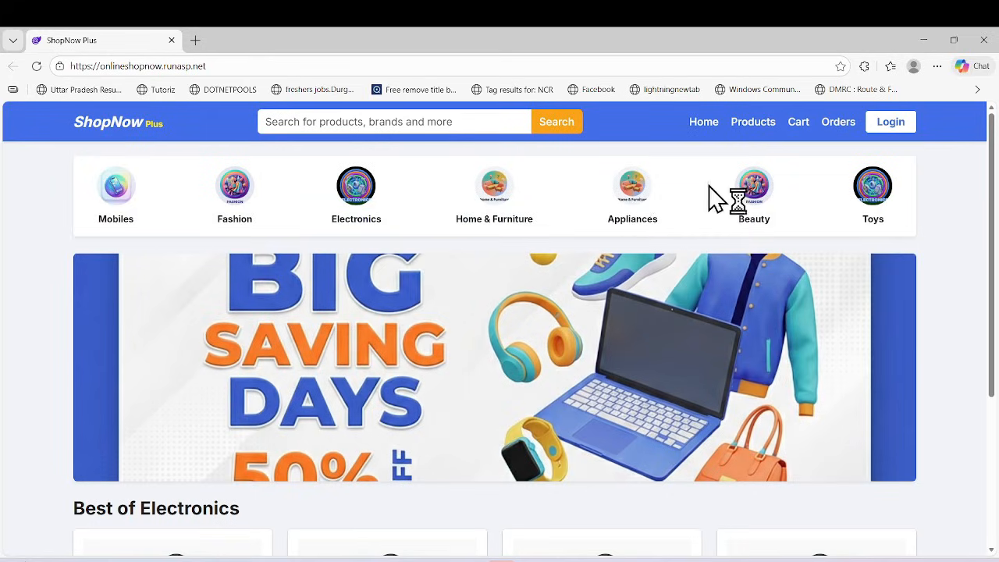
scroll(647, 227, "down", 5)
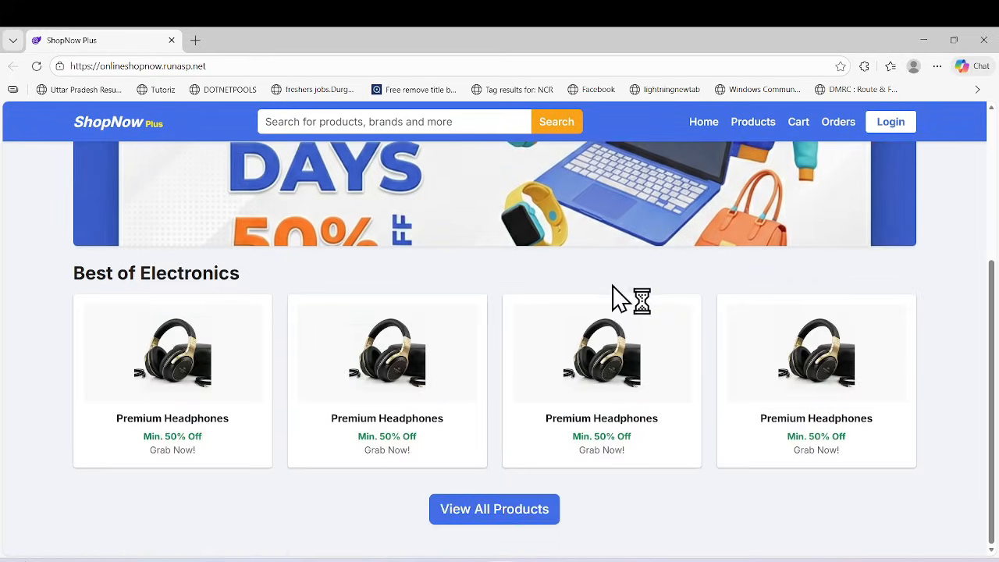
scroll(612, 288, "up", 5)
scroll(647, 301, "down", 5)
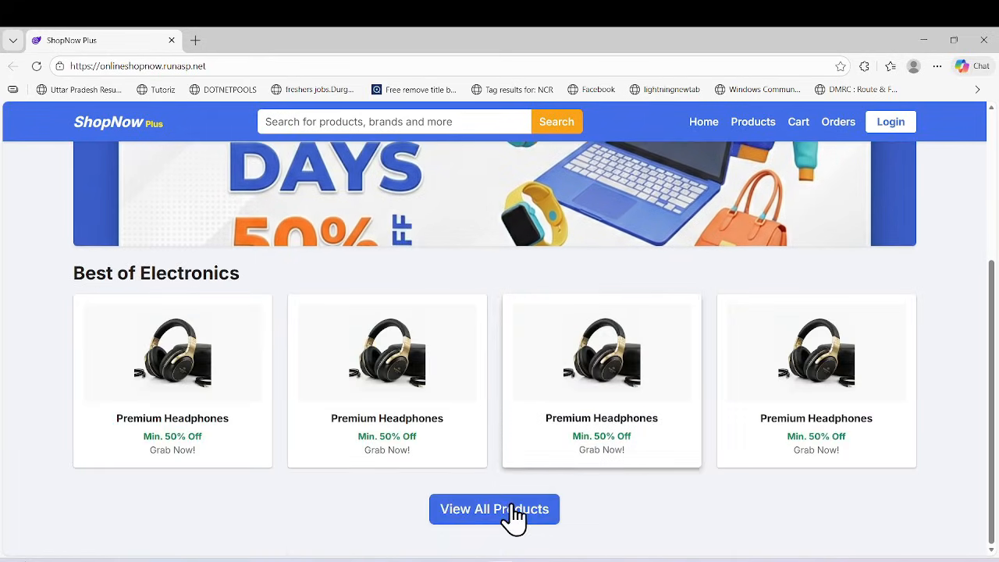
scroll(655, 289, "up", 4)
scroll(709, 203, "down", 4)
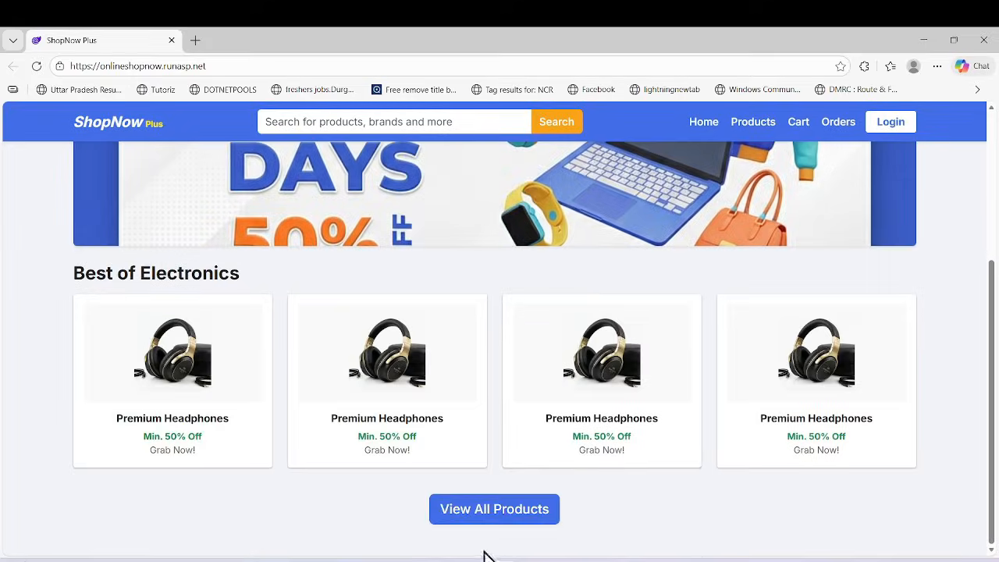
Open the full product list, look through it, and add one Smartphone X Pro to the cart.
left_click(490, 513)
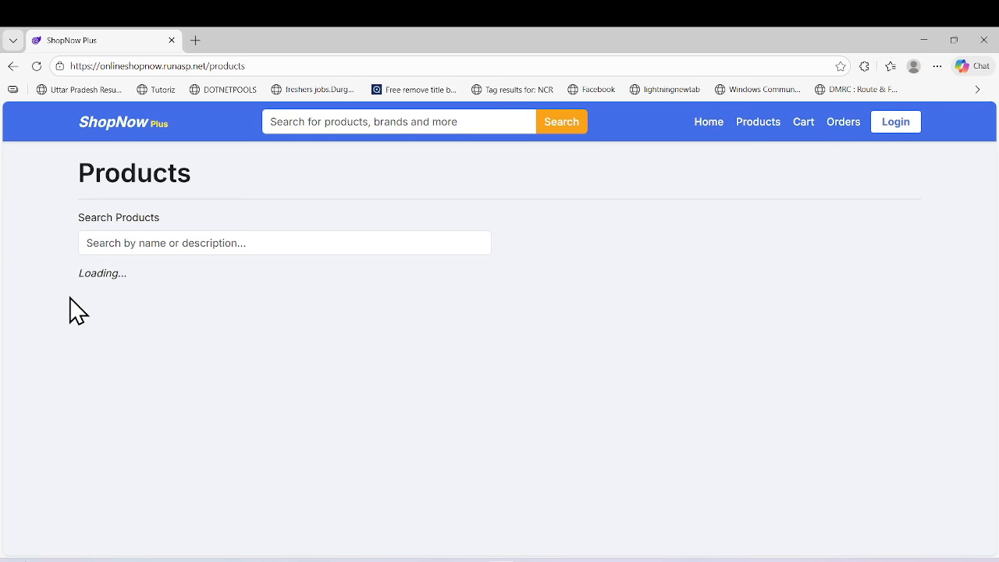
scroll(323, 351, "down", 5)
scroll(327, 405, "up", 5)
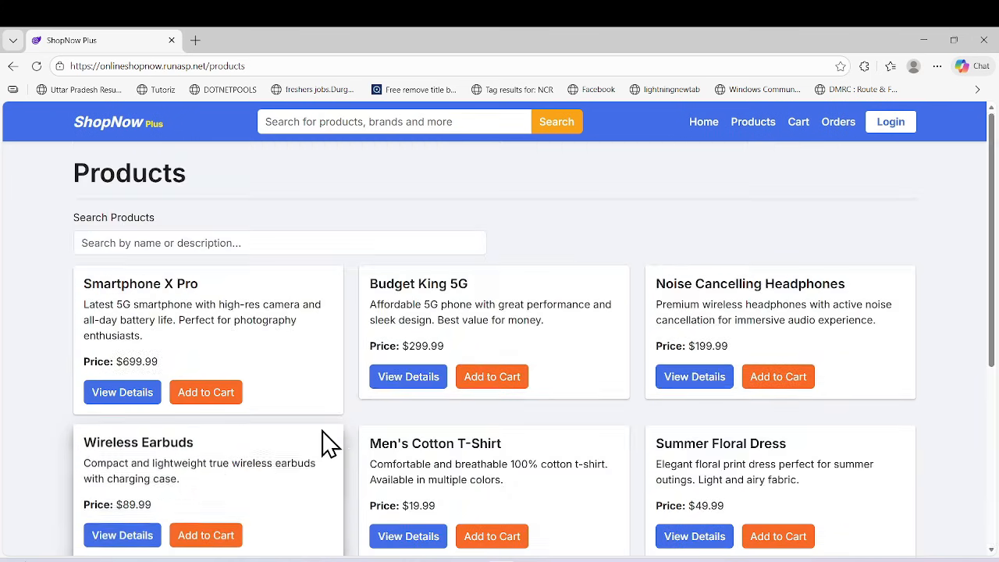
scroll(245, 351, "down", 4)
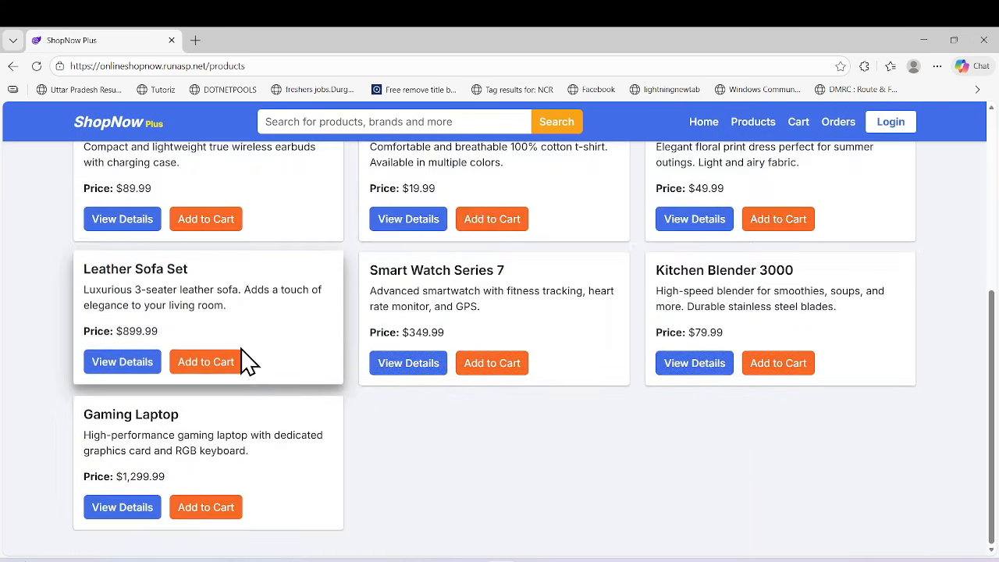
scroll(281, 468, "up", 5)
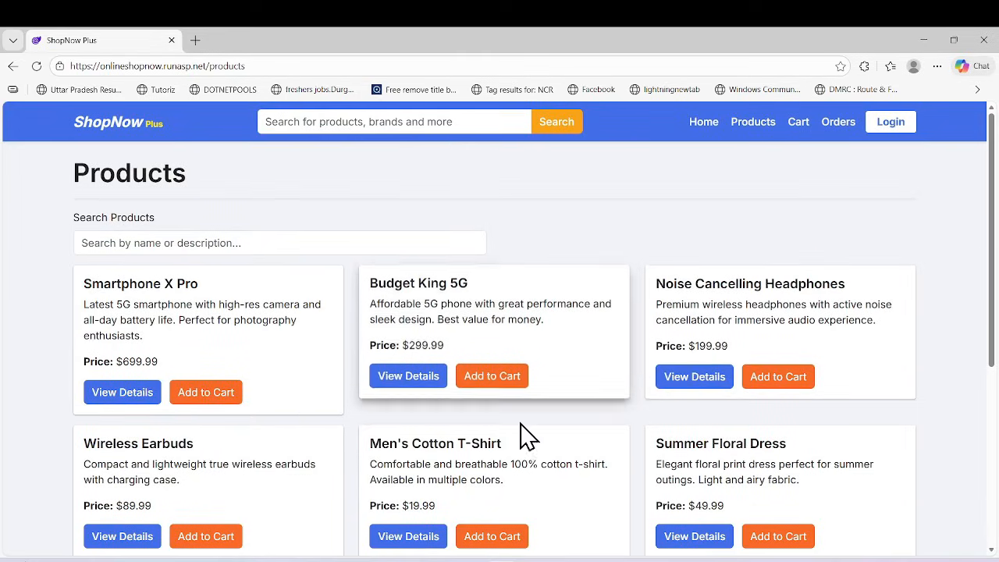
left_click(222, 394)
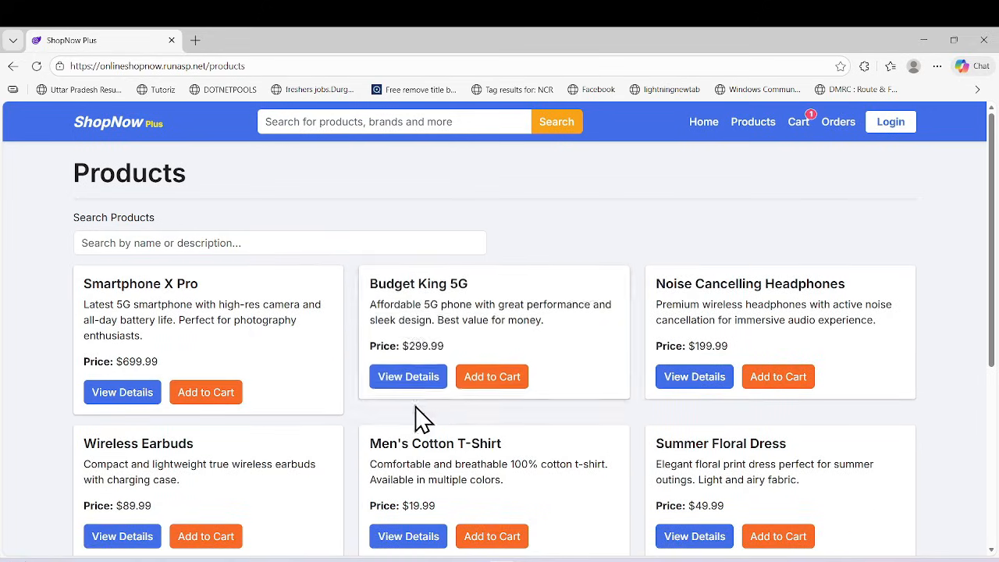
View the details of Budget King 5G and add it to the cart twice.
left_click(402, 377)
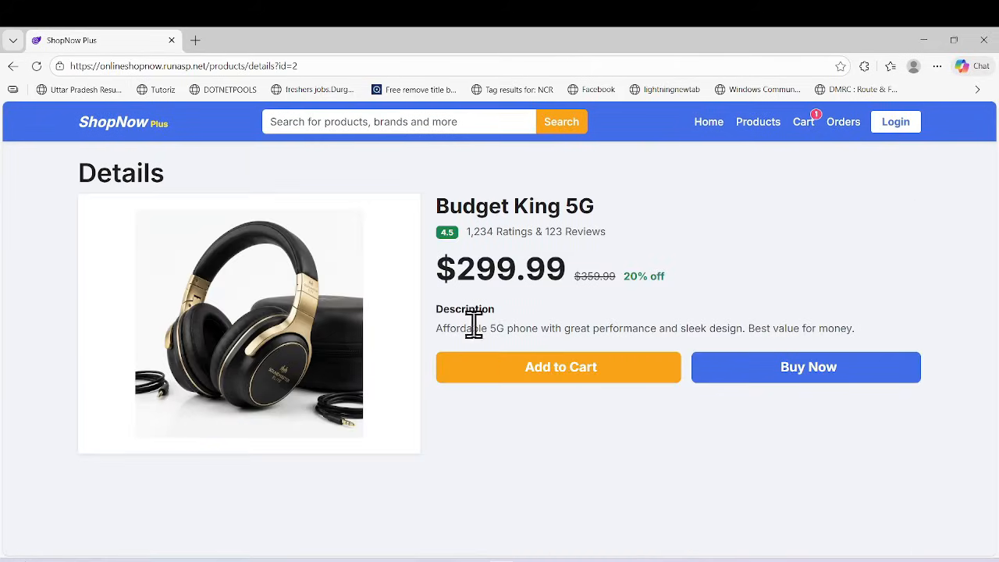
left_click(554, 381)
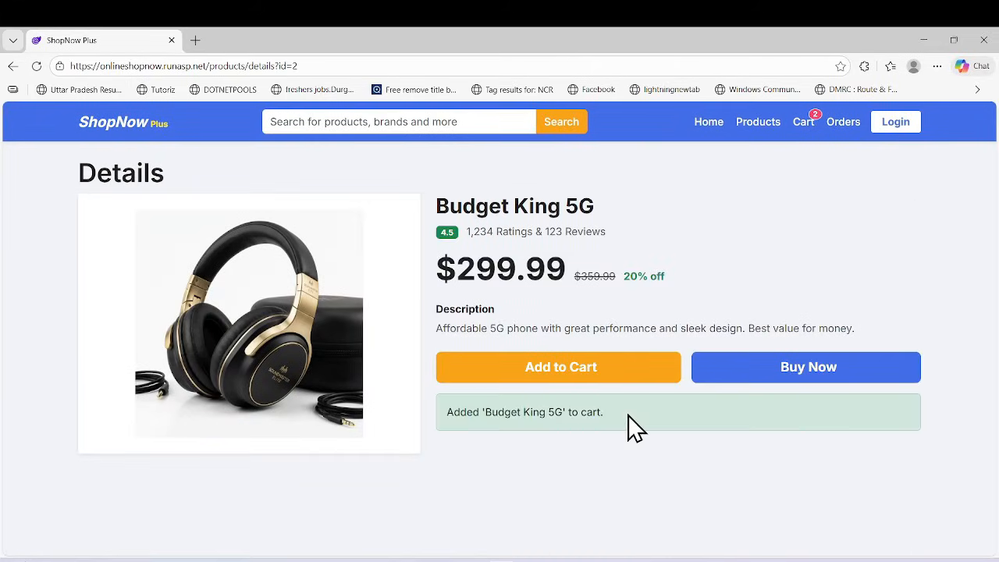
left_click(531, 378)
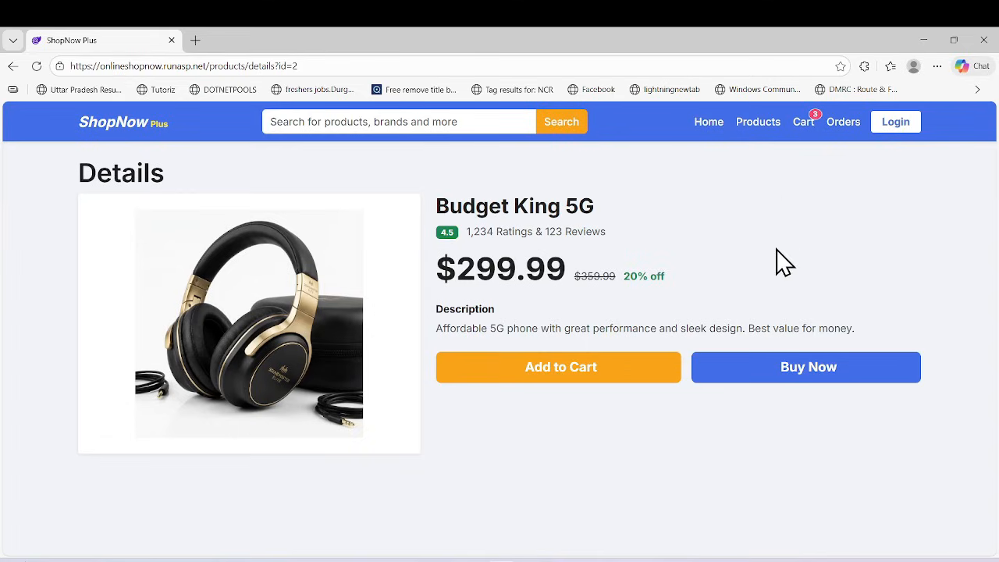
In the cart, set the quantity of Smartphone X Pro to 3 and Budget King 5G to 1.
left_click(801, 123)
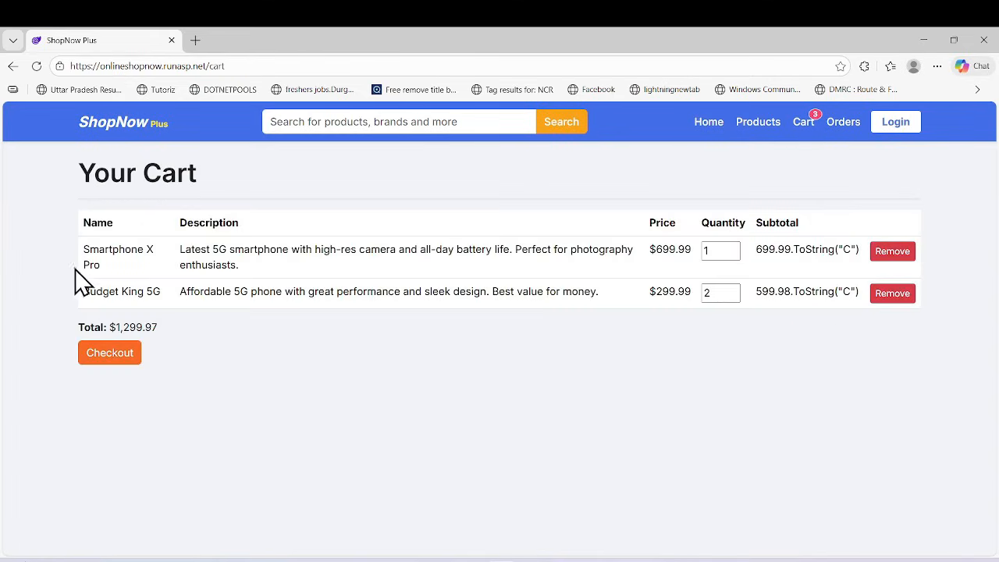
left_click(733, 247)
left_click(732, 293)
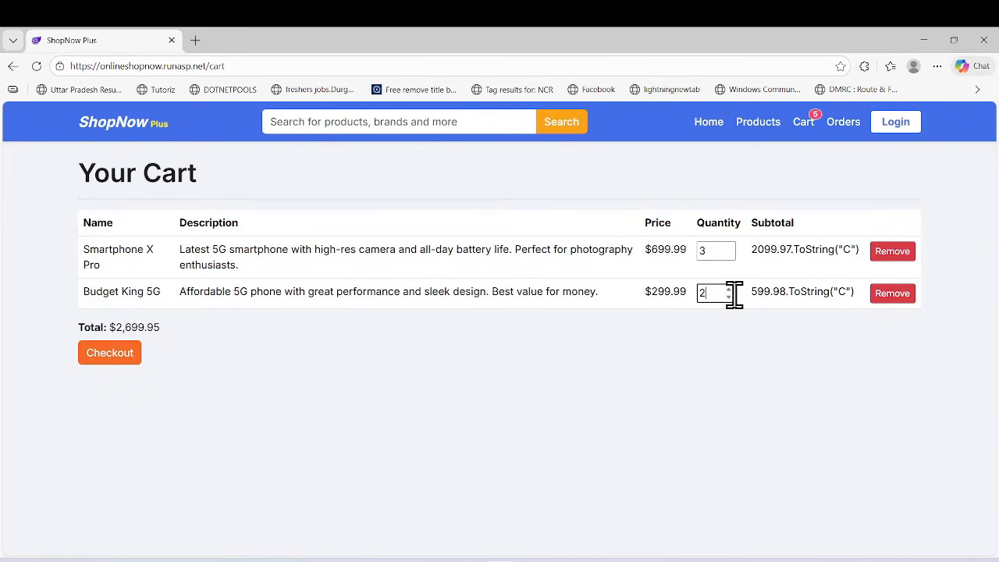
left_click(728, 297)
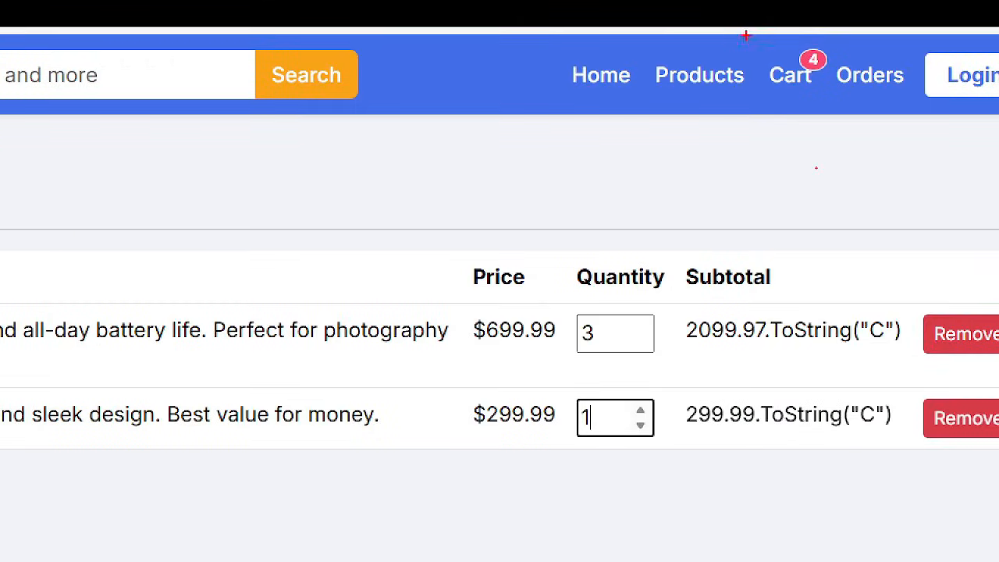
left_click_drag(746, 35, 851, 130)
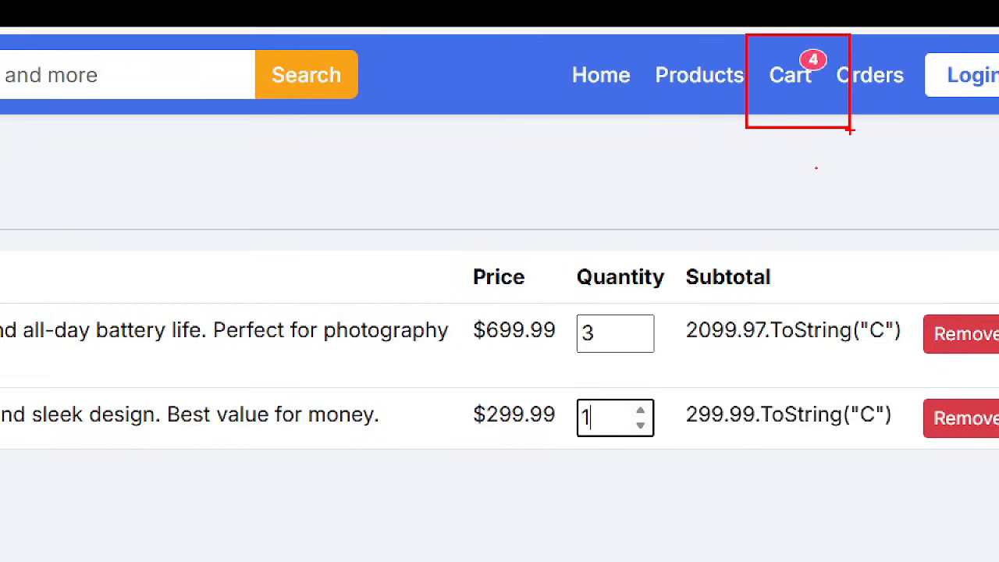
key("Escape")
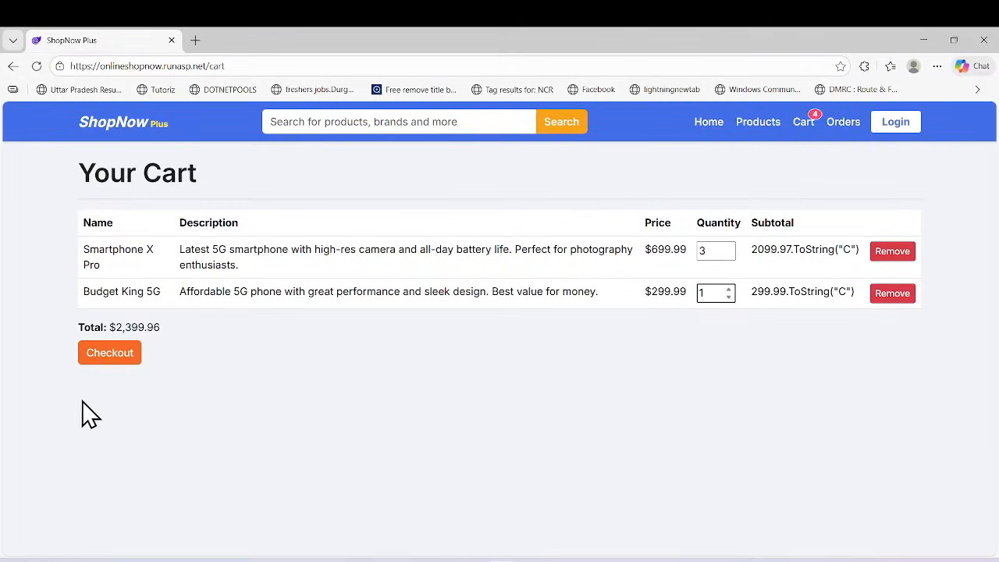
Check out the cart with the full shipping address filled in and place the order using Cash on Delivery.
left_click_drag(95, 327, 191, 334)
left_click(109, 353)
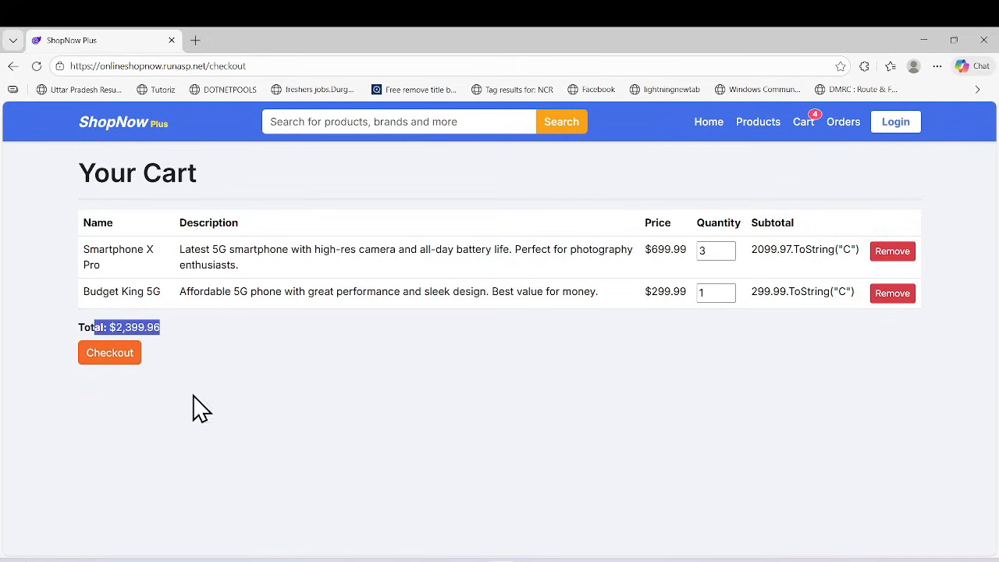
left_click(198, 290)
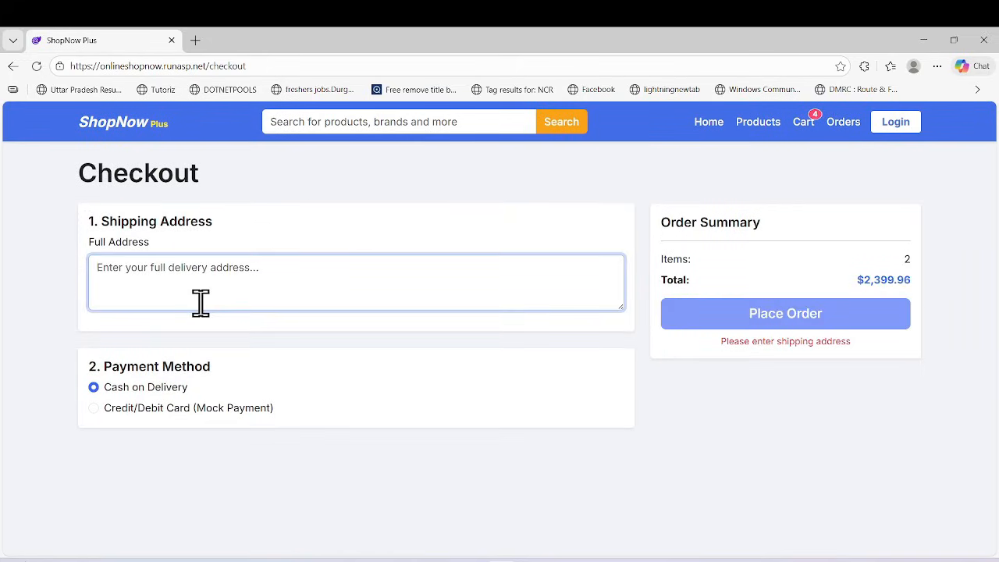
type("delhi")
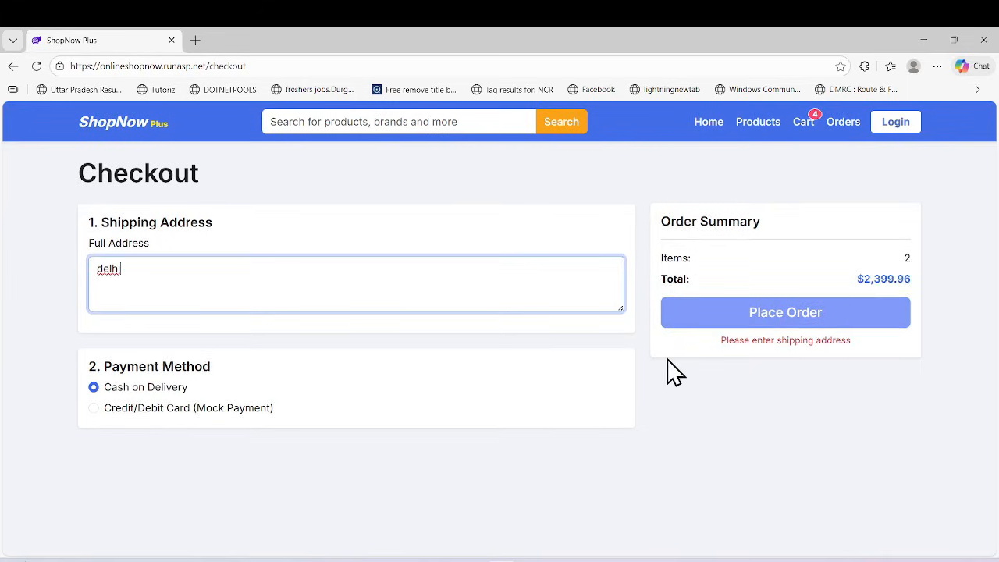
left_click(819, 372)
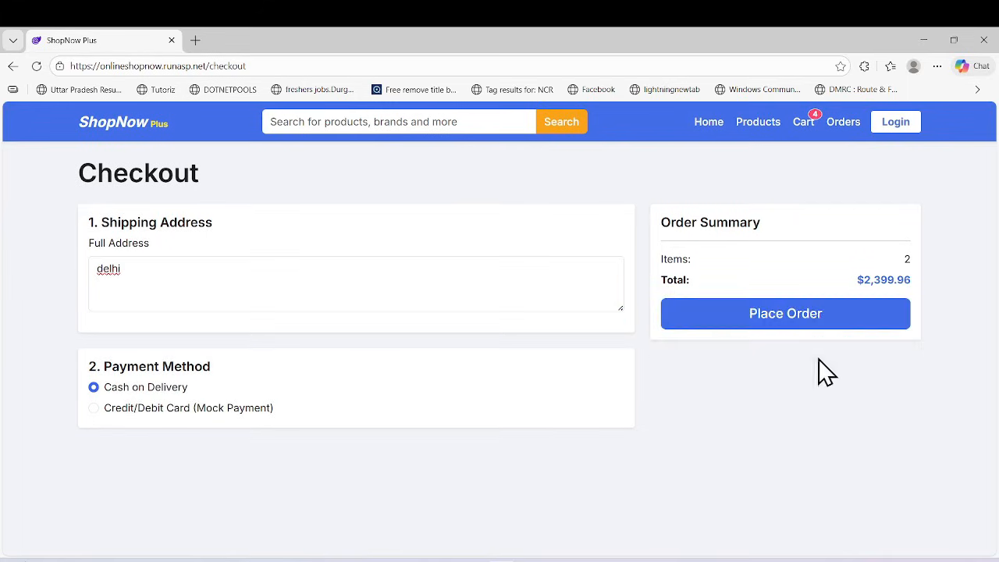
left_click(782, 322)
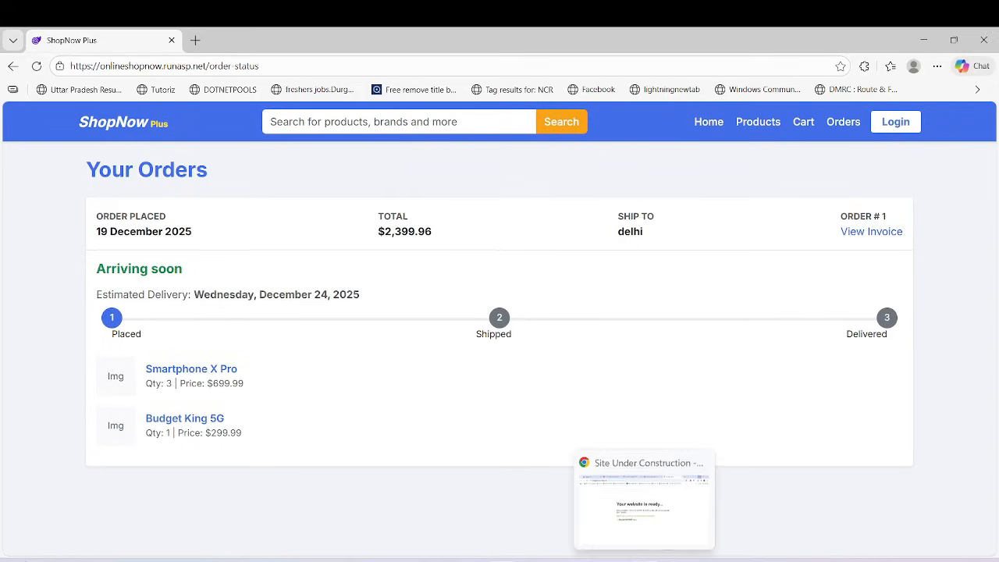
Switch to Chrome and reload onlineshopnow.runasp.net to examine the deployed home page.
left_click(673, 521)
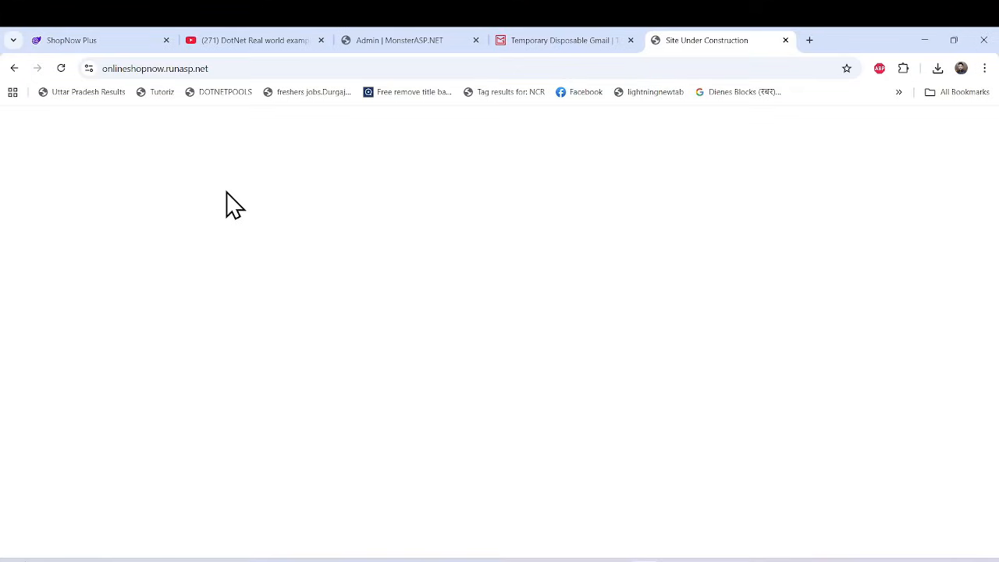
left_click(61, 68)
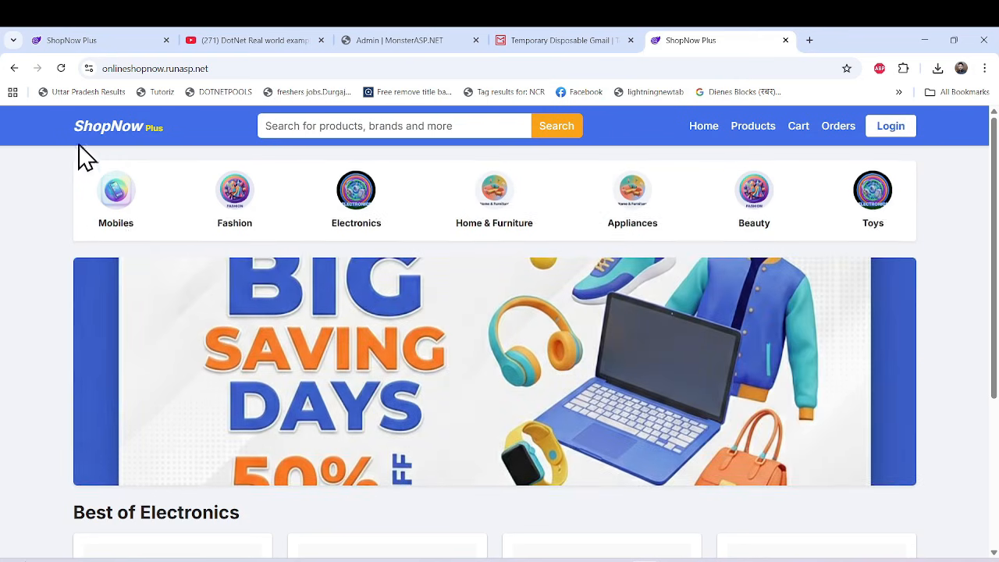
scroll(289, 412, "down", 3)
scroll(292, 416, "up", 3)
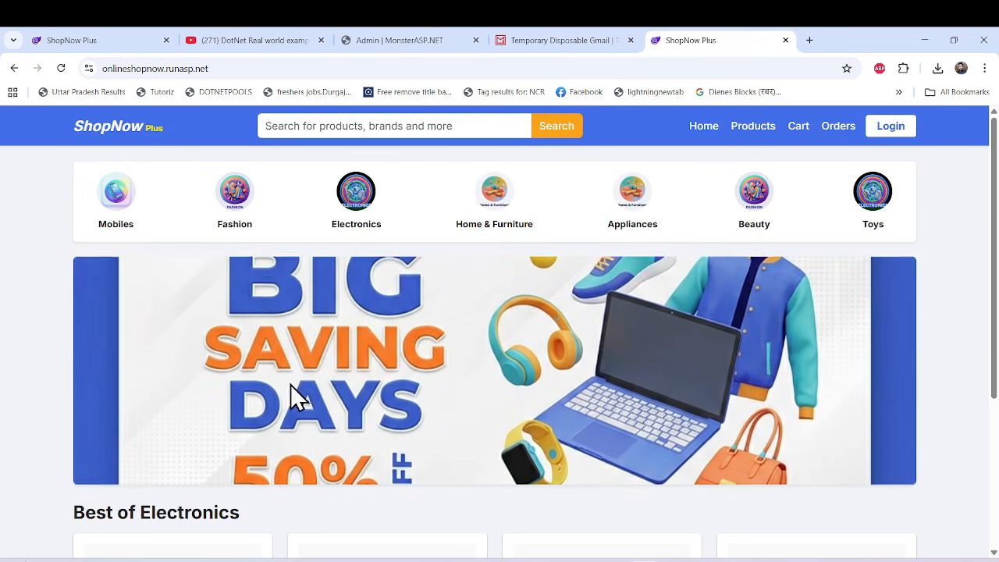
Return to the MonsterASP.NET admin page for database db35747, review its access details and enable remote access.
left_click(413, 45)
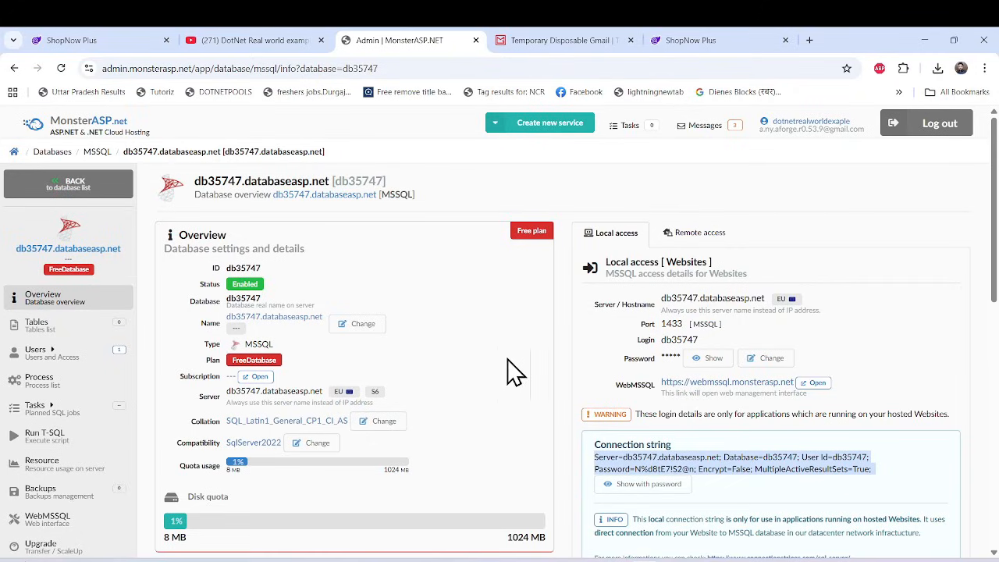
scroll(589, 396, "down", 3)
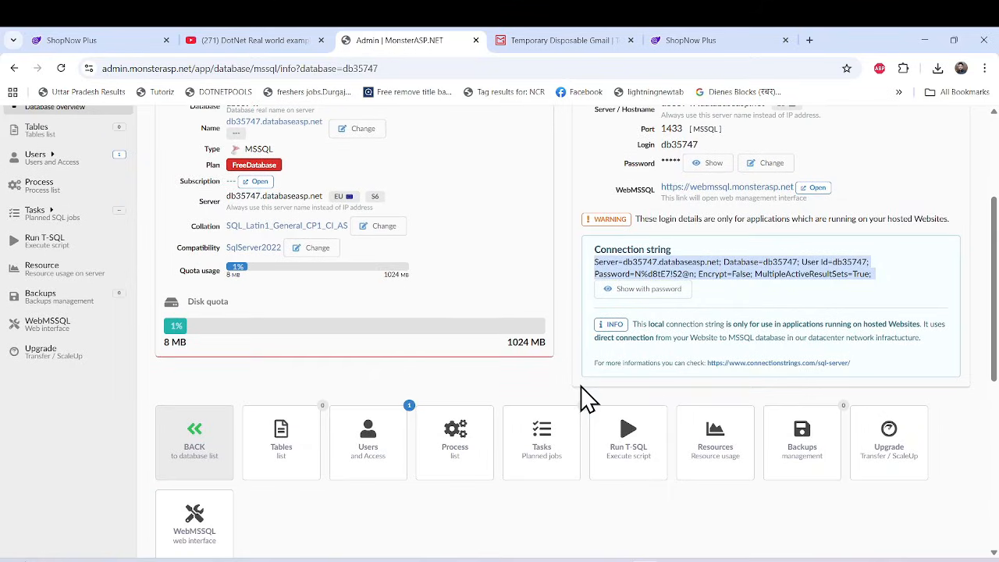
scroll(363, 351, "up", 3)
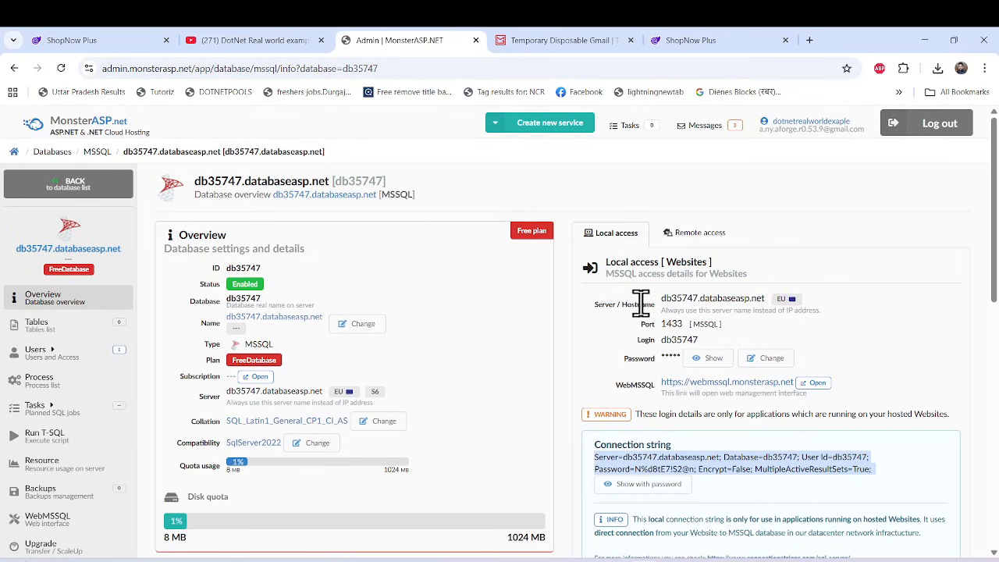
scroll(733, 271, "down", 1)
scroll(794, 328, "up", 1)
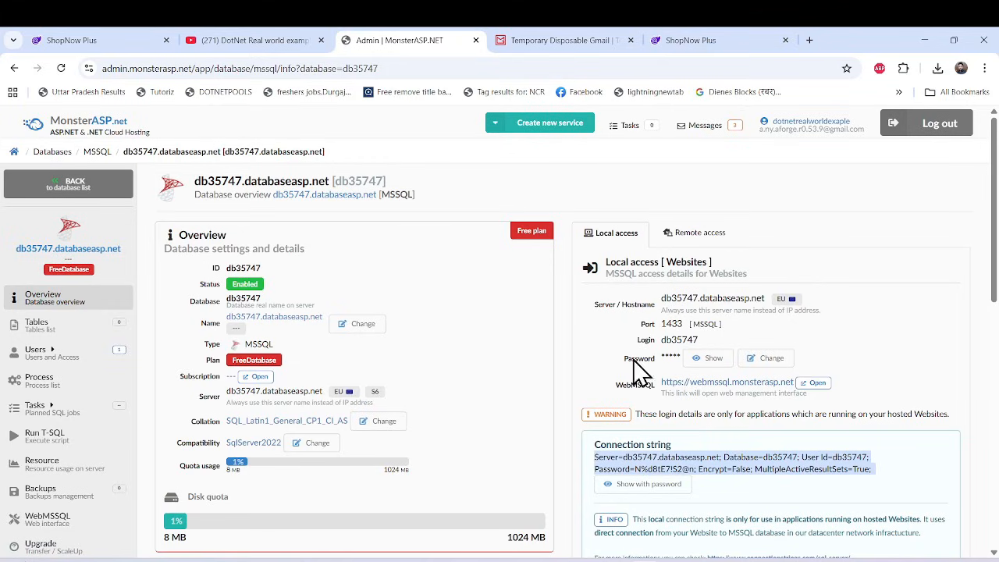
left_click(355, 557)
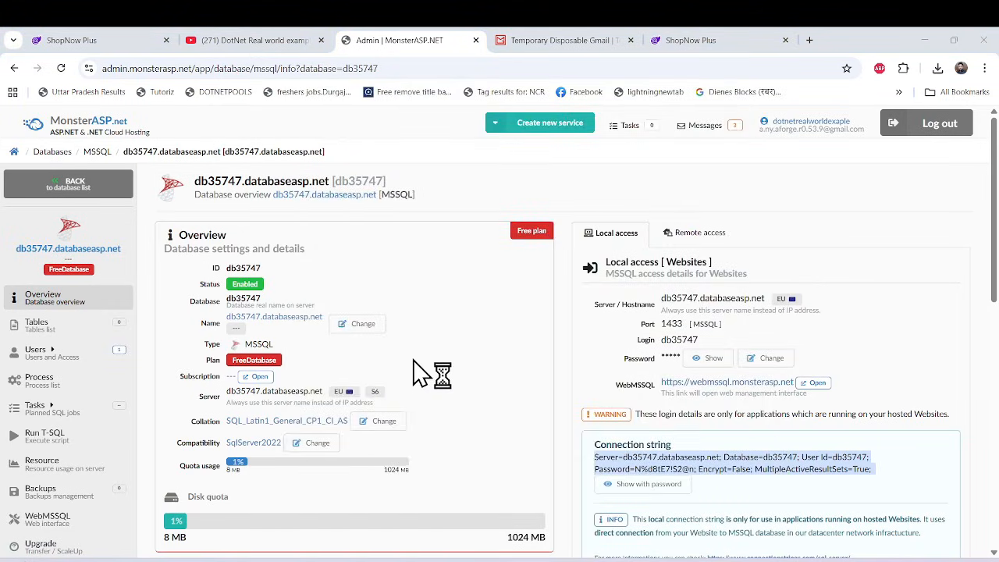
left_click(709, 239)
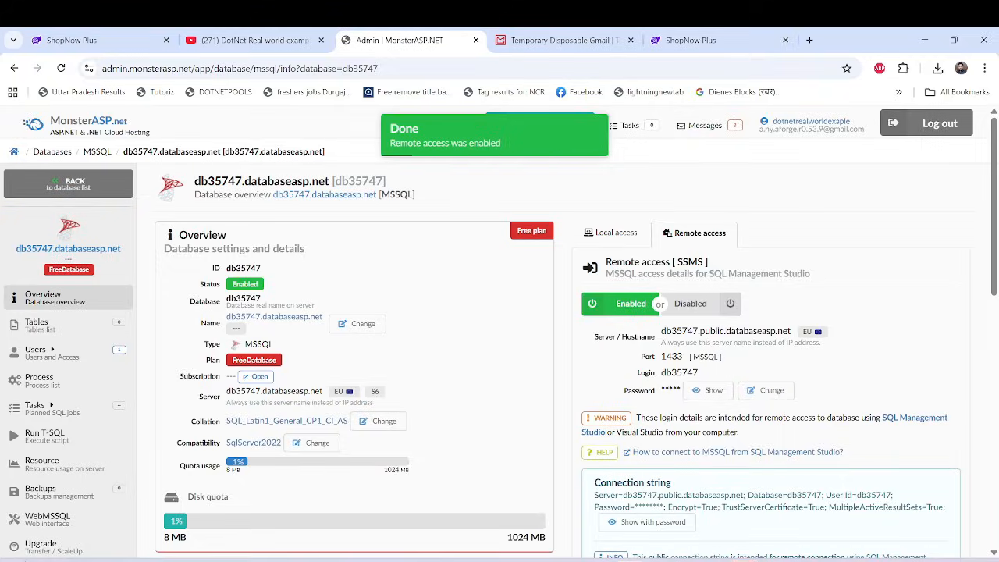
Switch to SQL Server Management Studio and try to replace the server name with the remote hostname db35747.public.databaseasp.net from the hosting page.
mouse_move(744, 561)
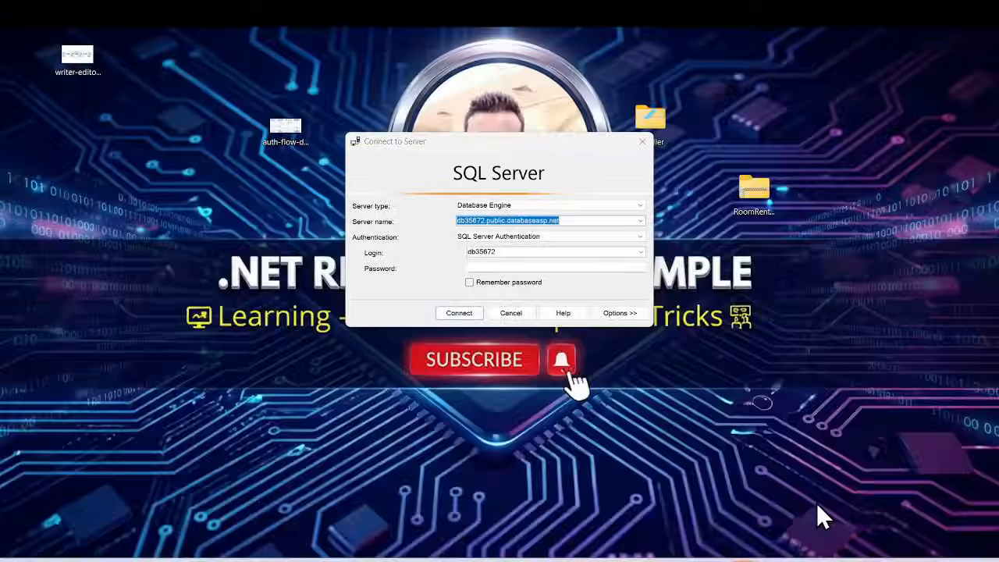
left_click(816, 503)
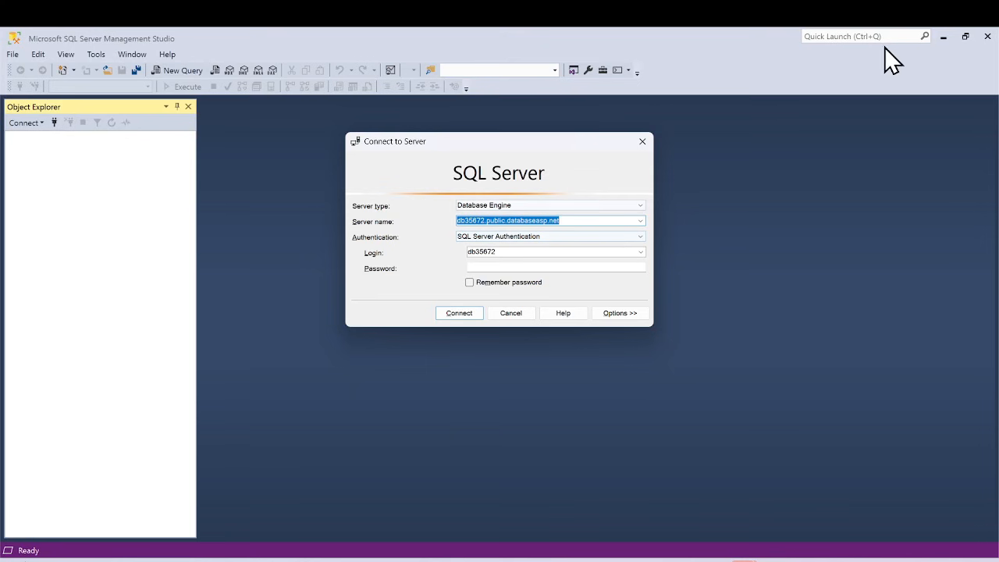
left_click(942, 36)
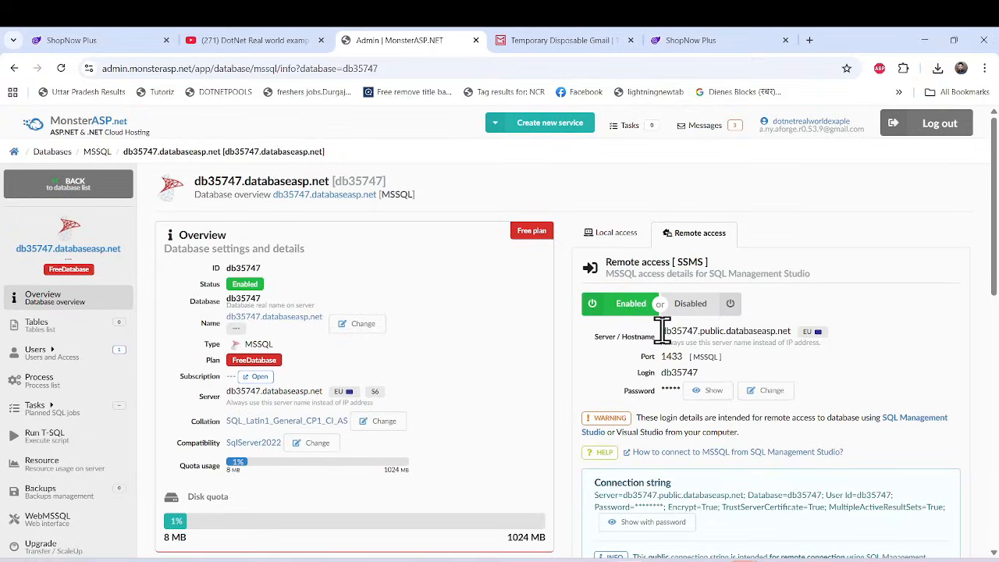
left_click_drag(661, 330, 792, 332)
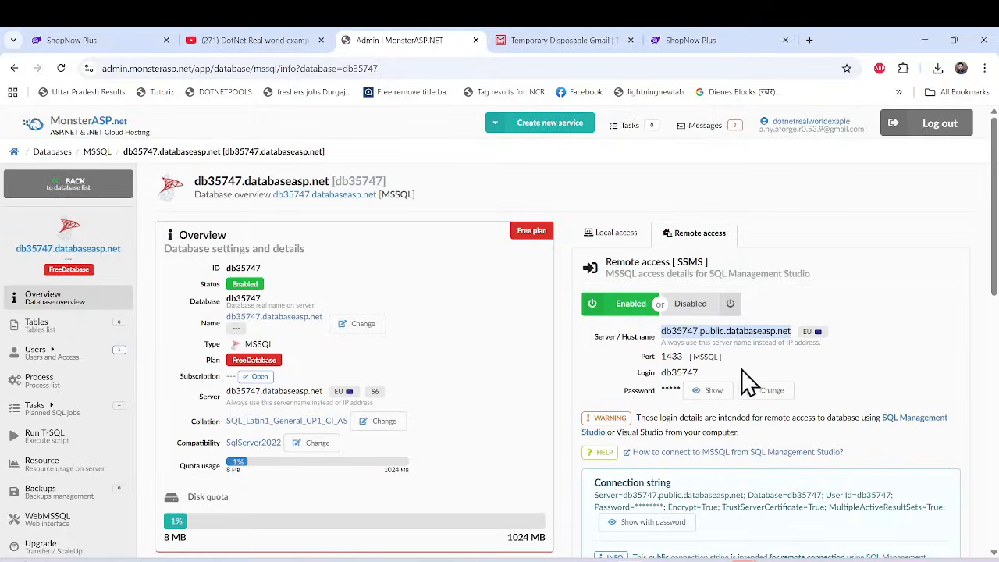
key("alt+Tab")
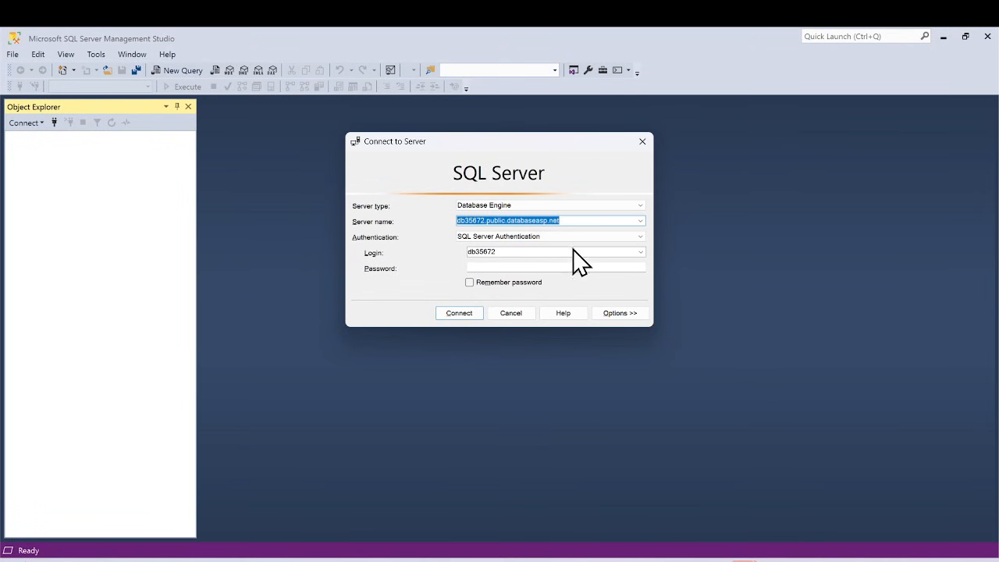
left_click_drag(575, 219, 429, 220)
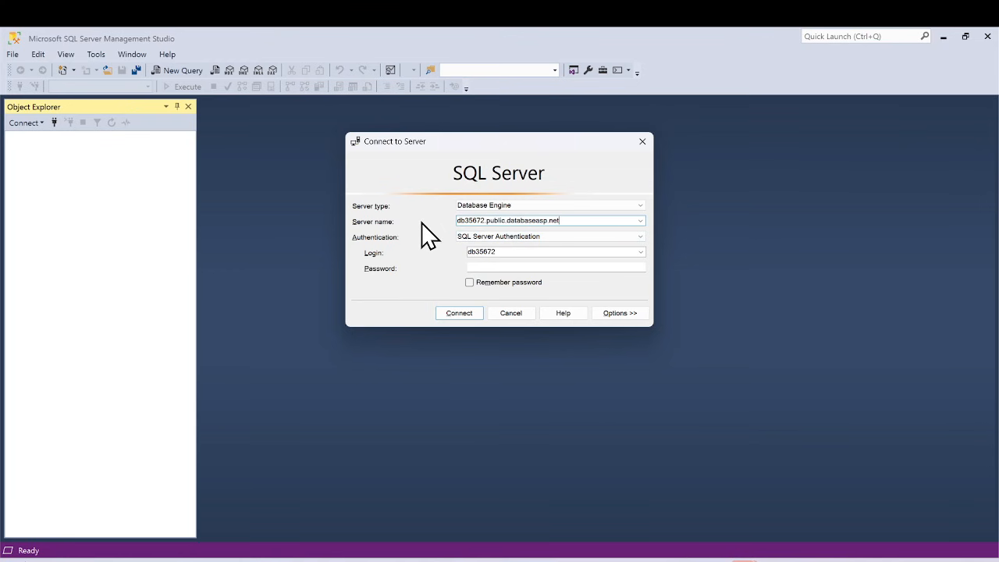
key("alt+Tab")
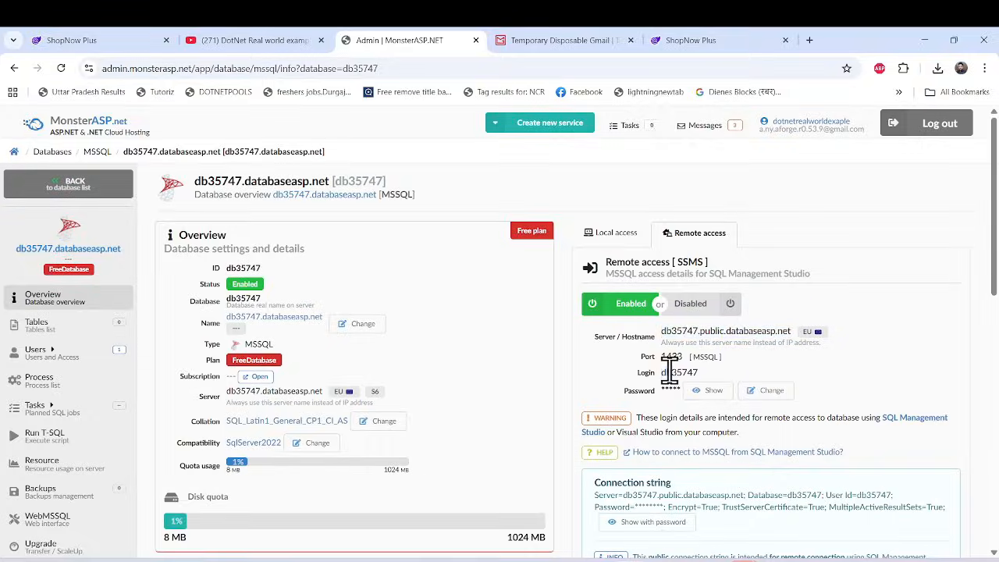
double_click(671, 372)
key("ctrl+c")
key("alt+Tab")
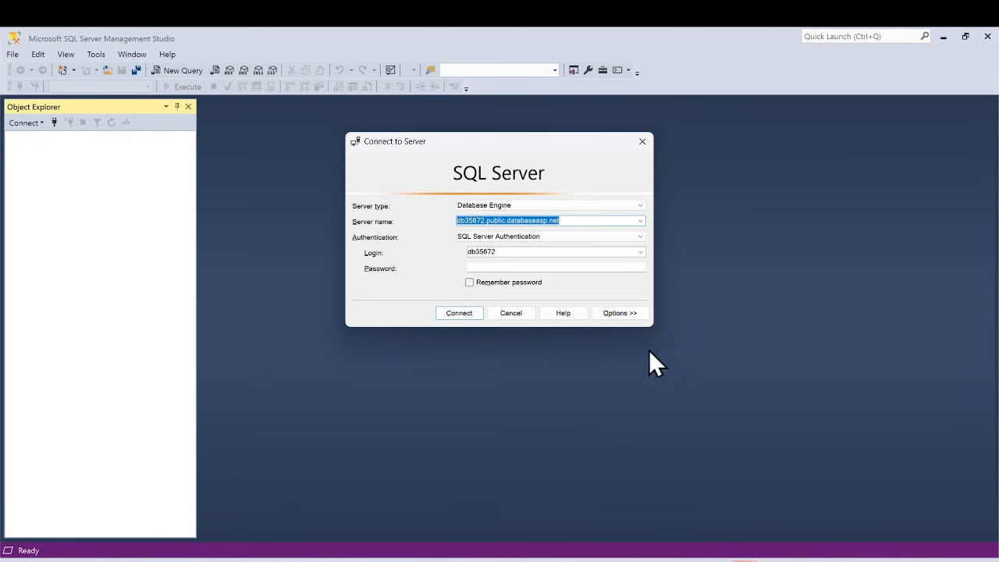
left_click_drag(503, 252, 428, 252)
key("ctrl+v")
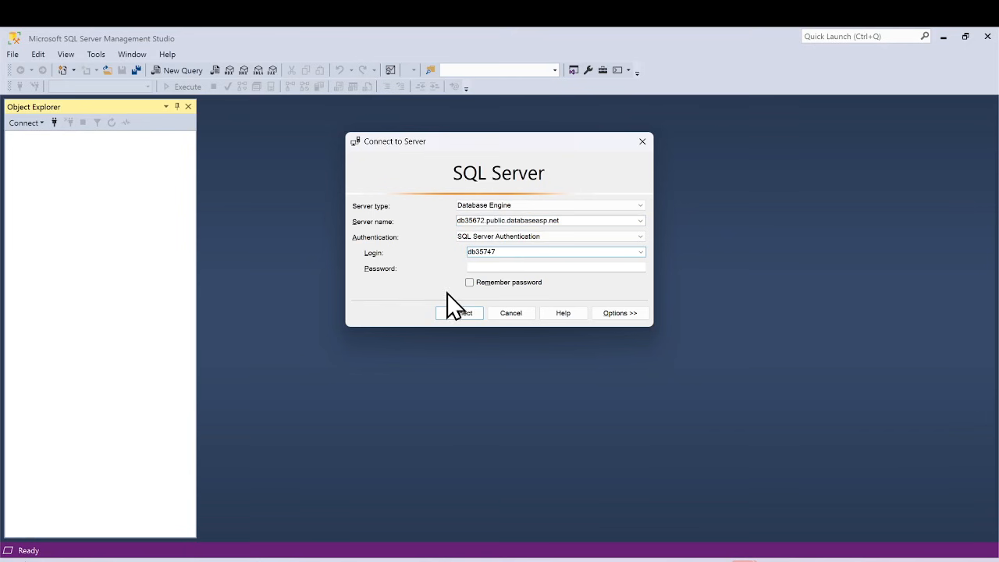
Reveal and copy the database password on the hosting page, enter it as the server connection's password and connect.
key("alt+Tab")
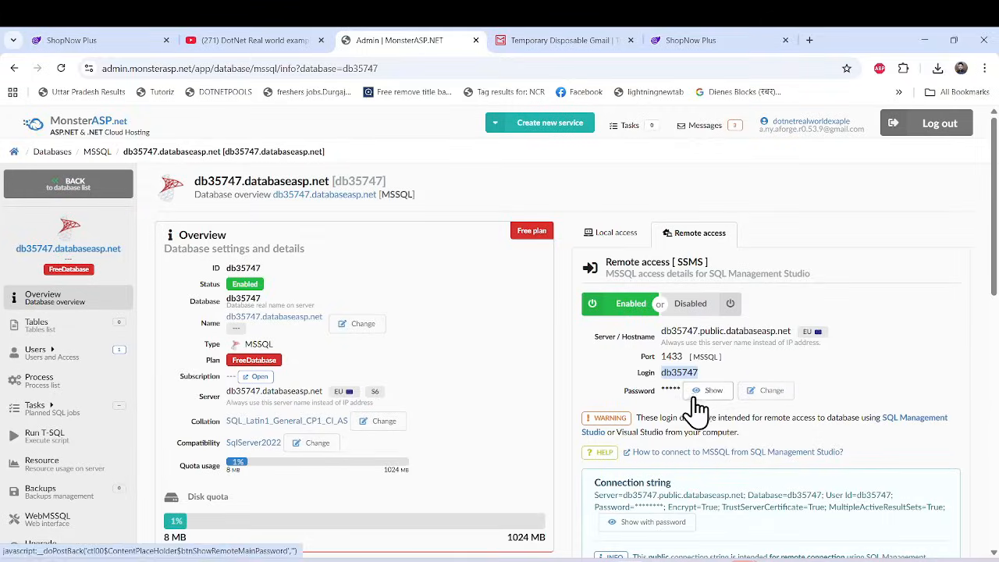
left_click(706, 390)
left_click_drag(662, 390, 728, 390)
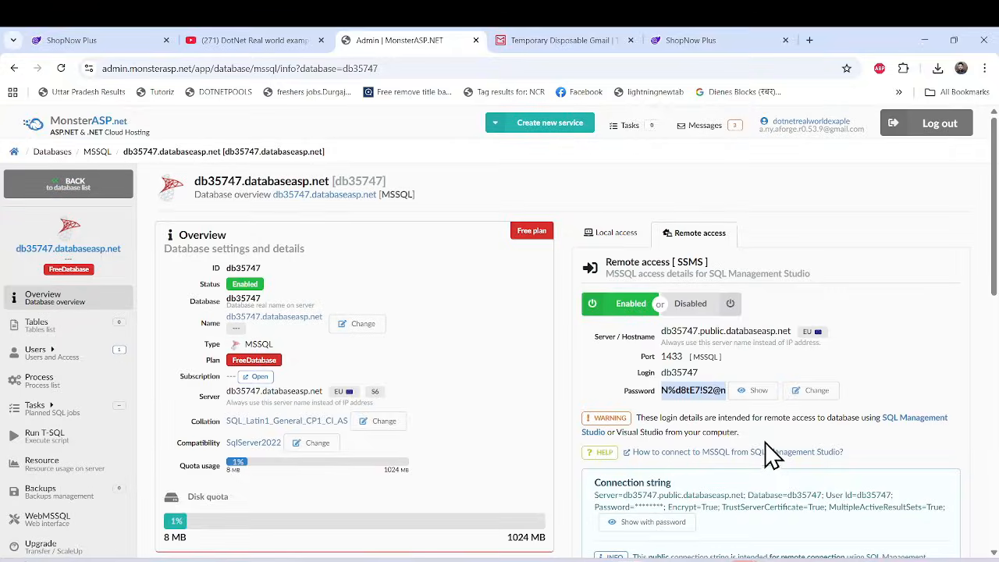
key("alt+Tab")
left_click(517, 267)
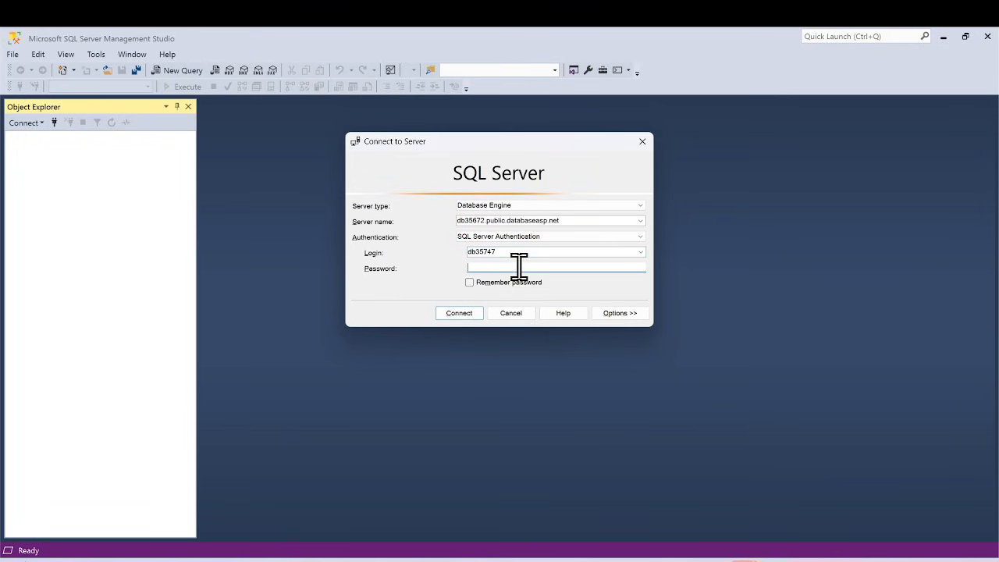
key("ctrl+v")
left_click(462, 314)
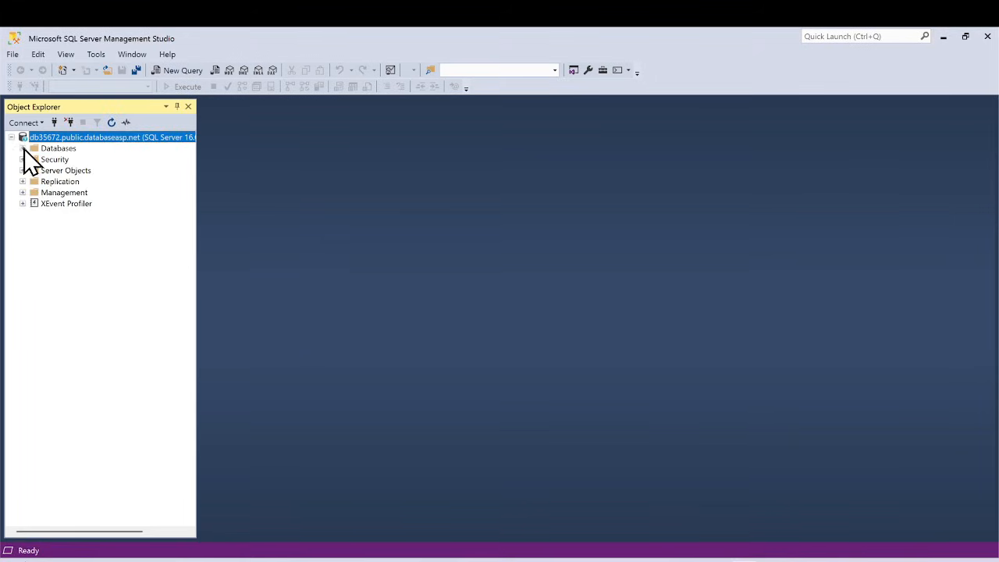
Expand the hosted database db35747 and examine the tables it contains.
left_click(22, 148)
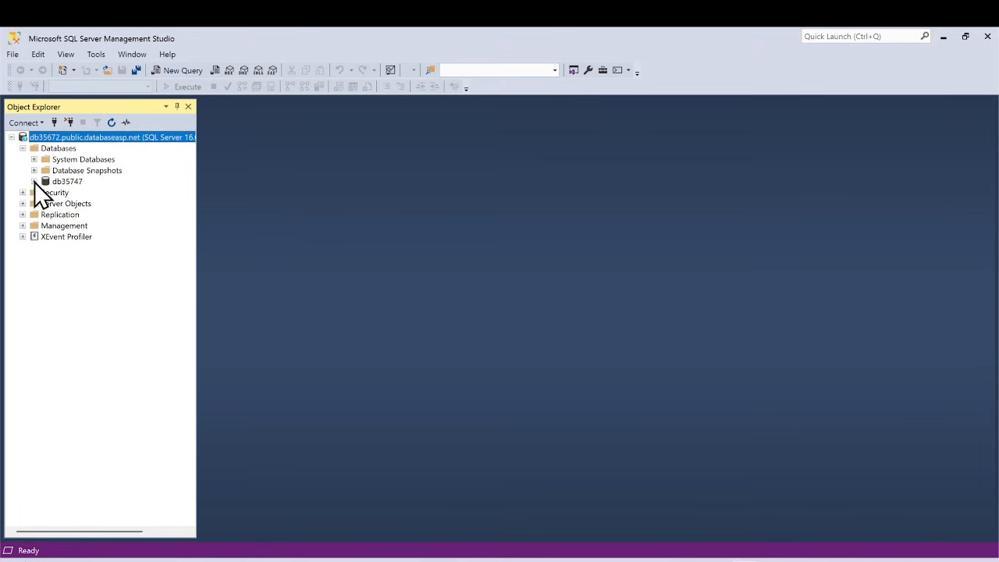
left_click(34, 181)
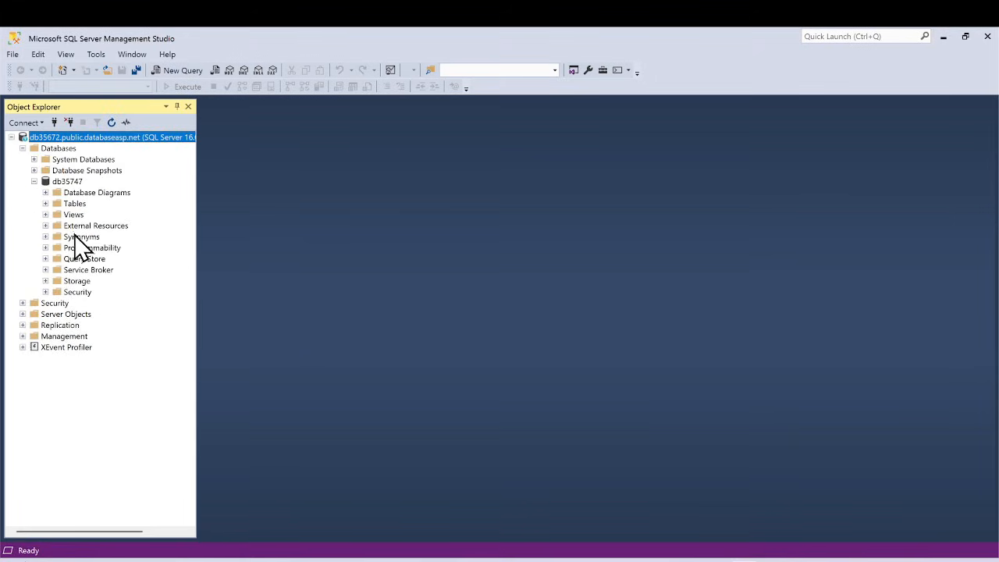
left_click(46, 203)
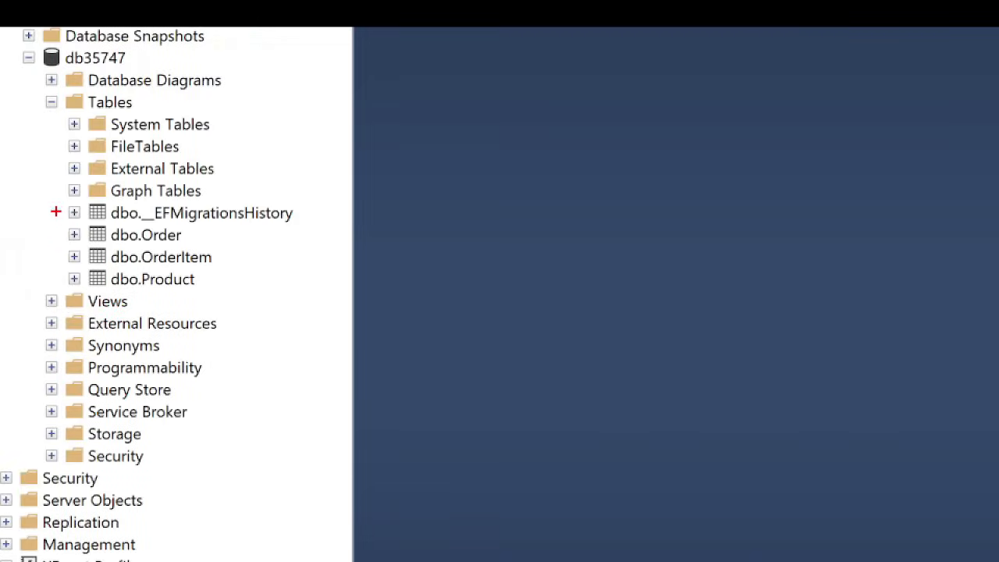
left_click_drag(49, 186, 404, 303)
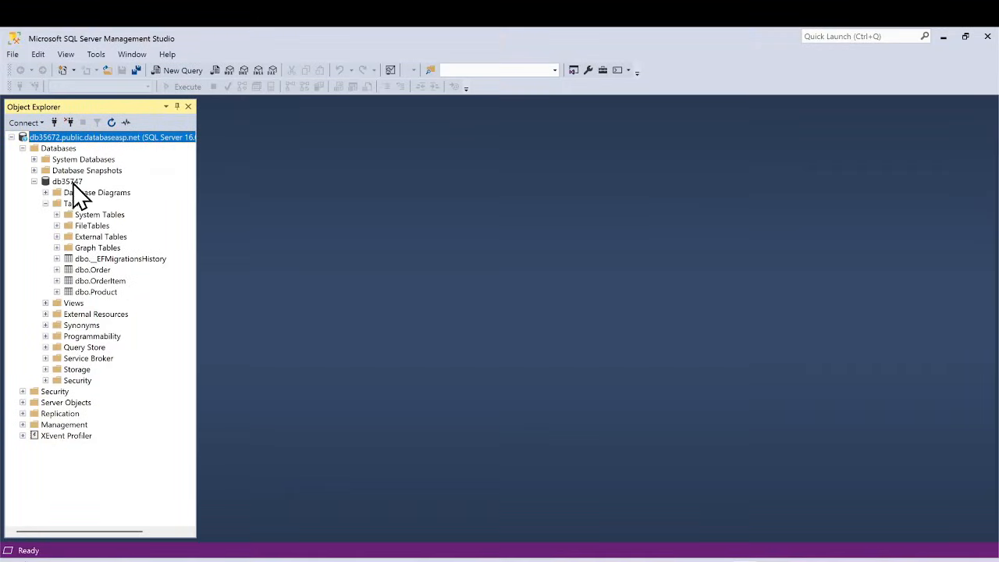
Open a new query on database db35747 and run "select * from [order]".
left_click(72, 182)
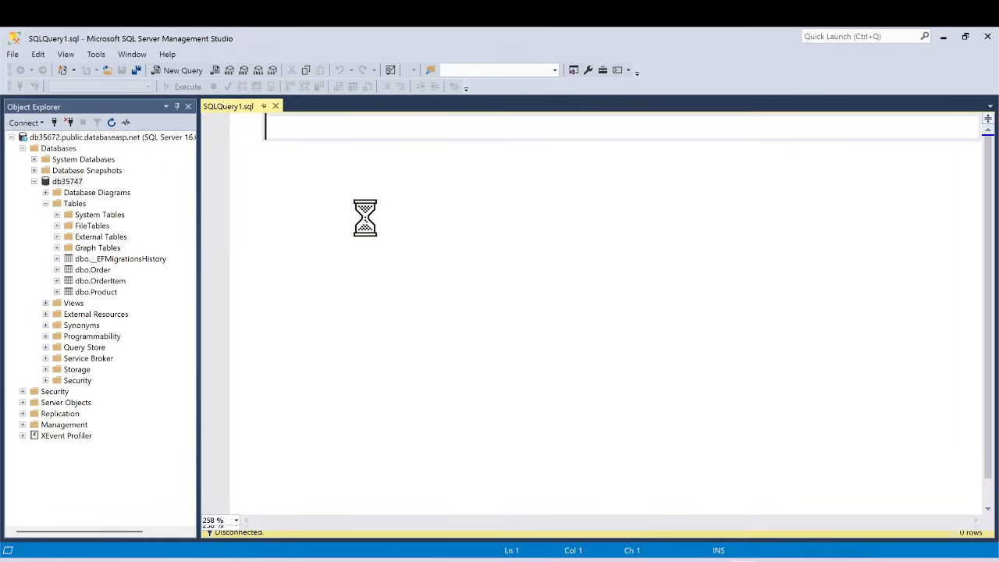
type("select * from [order")
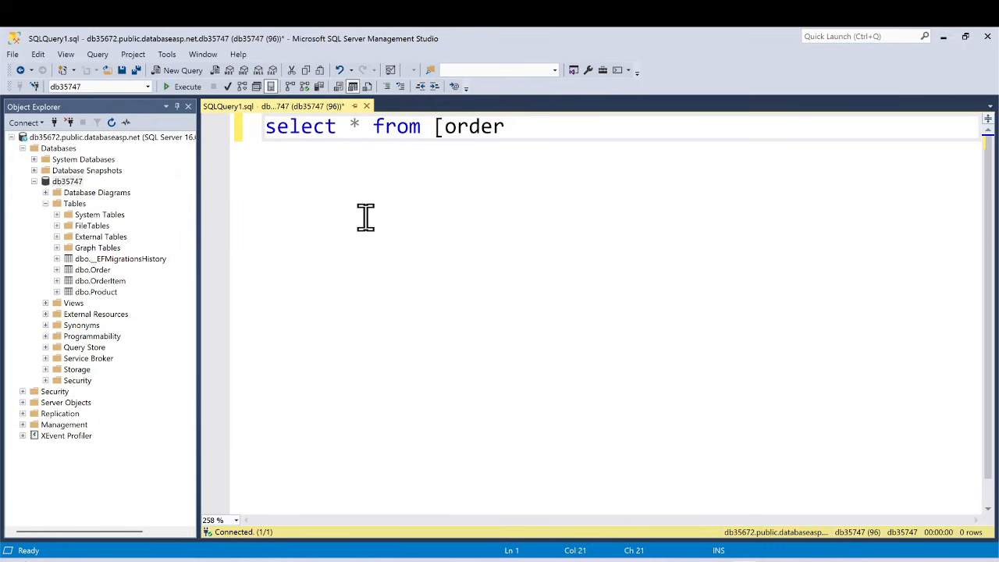
left_click_drag(521, 128, 216, 105)
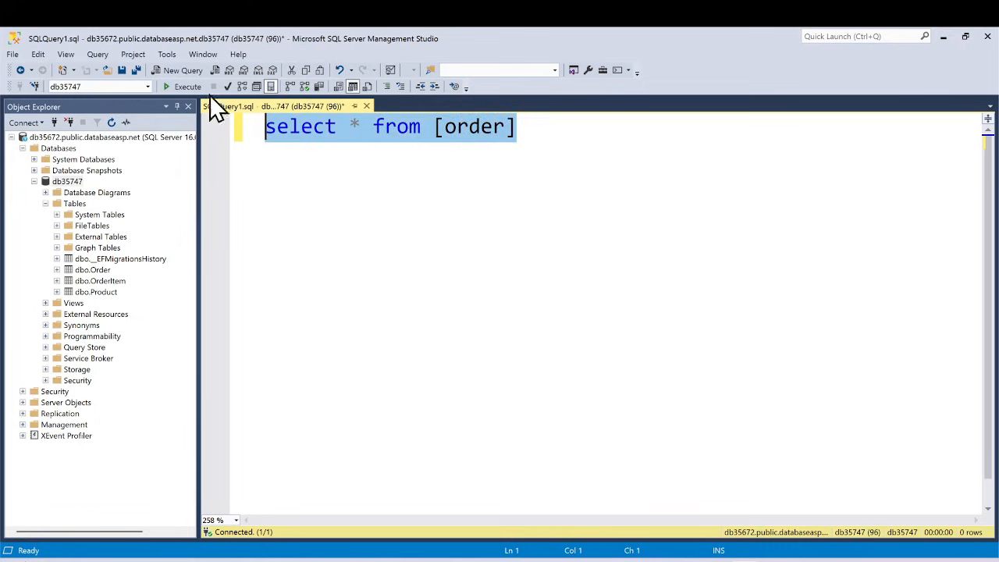
left_click(187, 87)
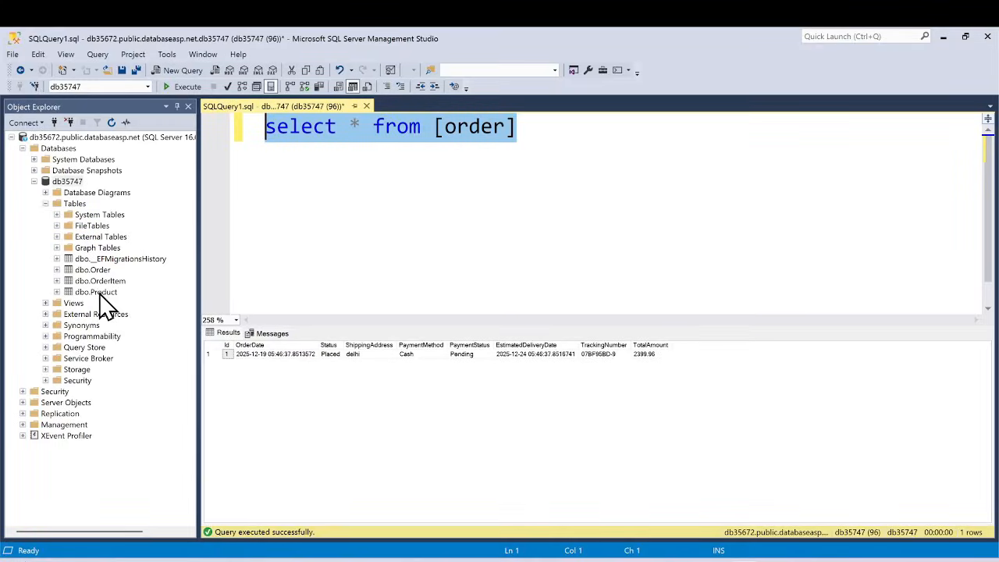
Add the statement "select * from product" on the second line and run only that statement.
left_click(552, 130)
key("Return")
type("select * from product")
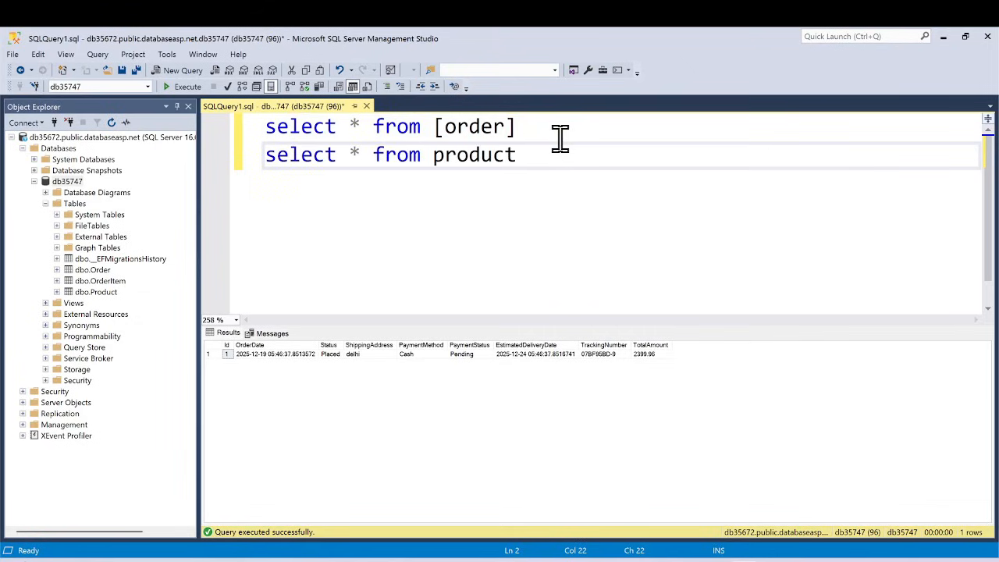
left_click_drag(539, 156, 252, 154)
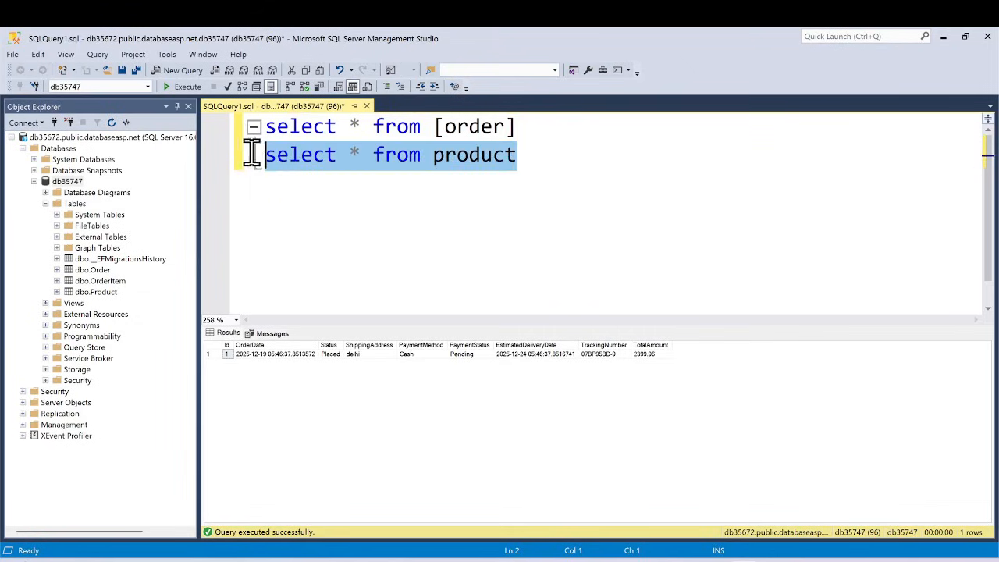
left_click(199, 87)
left_click(262, 382)
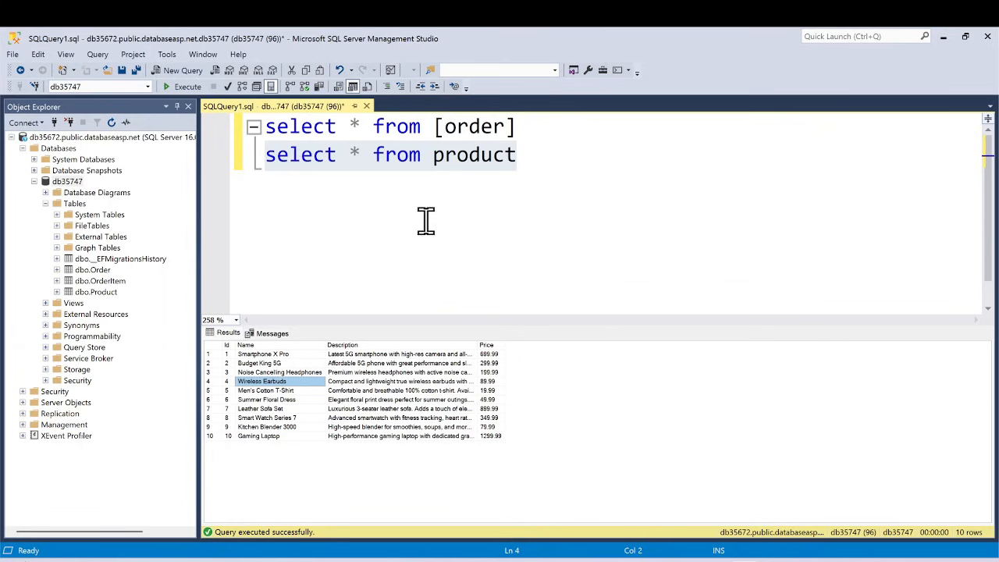
Switch back to Chrome and examine the remote access details and connection string of database db35747.
mouse_move(628, 559)
left_click(650, 528)
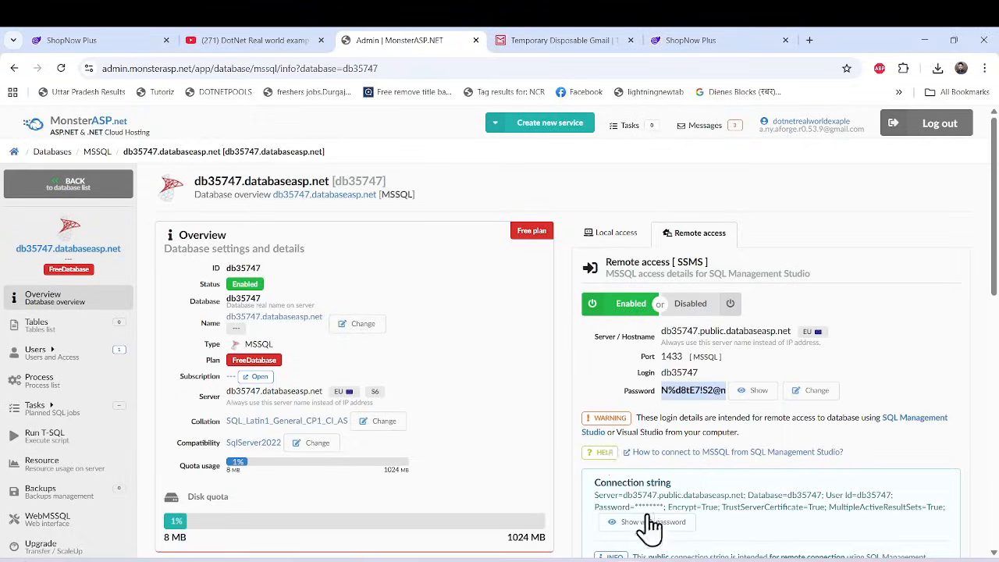
scroll(780, 364, "down", 2)
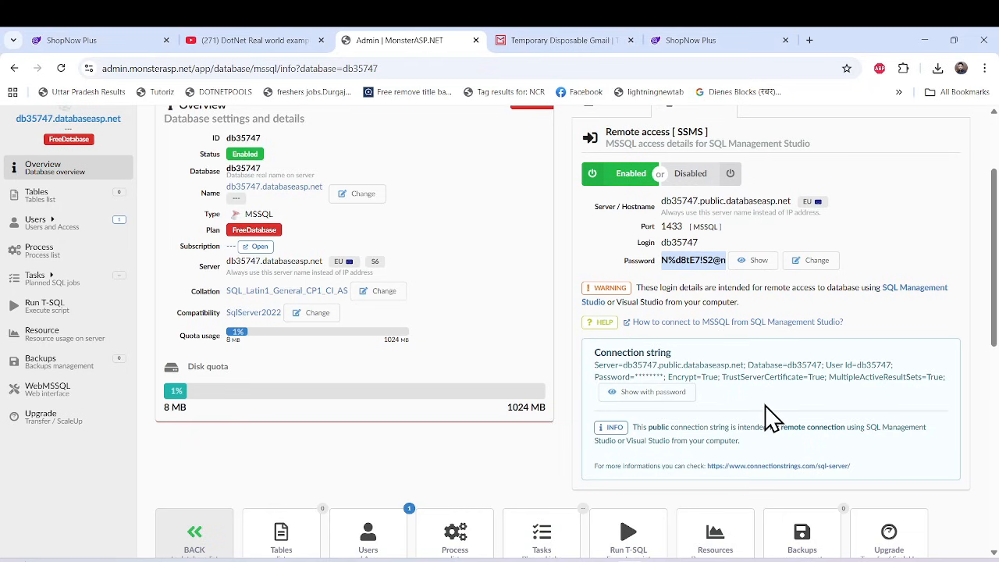
scroll(764, 419, "down", 1)
scroll(767, 413, "up", 3)
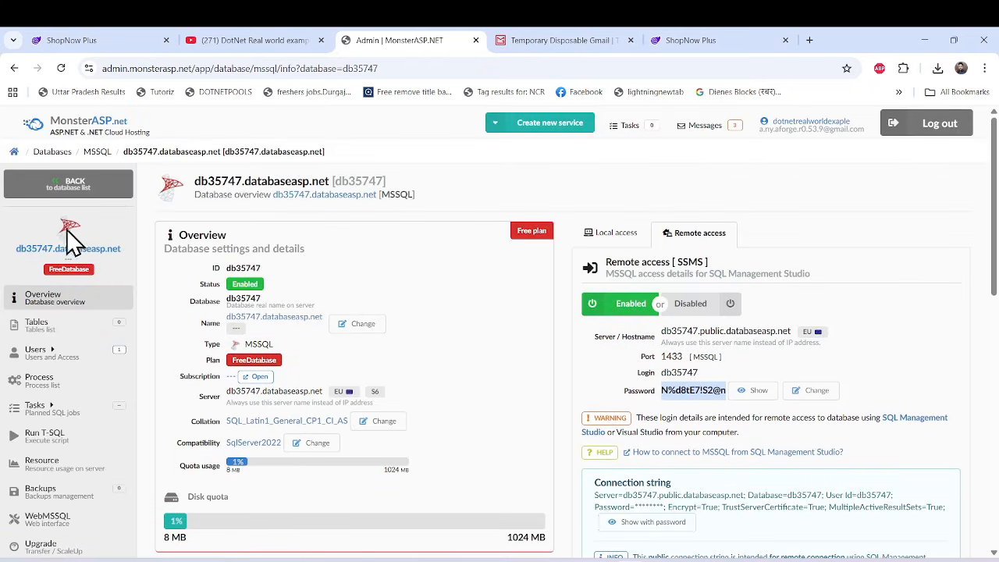
Go back to the hosting dashboard and open db35747's local access details through the database list.
left_click(61, 131)
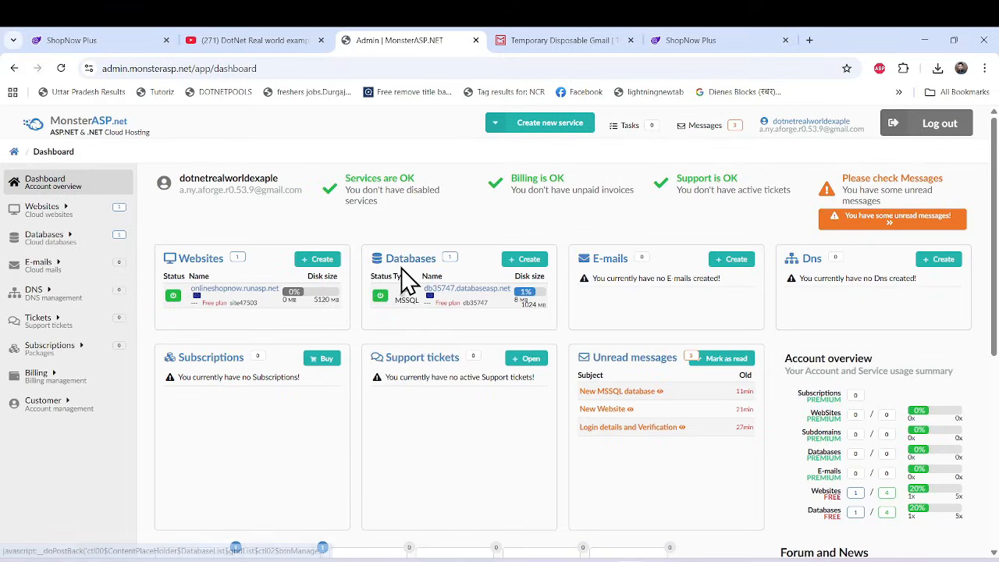
left_click(403, 265)
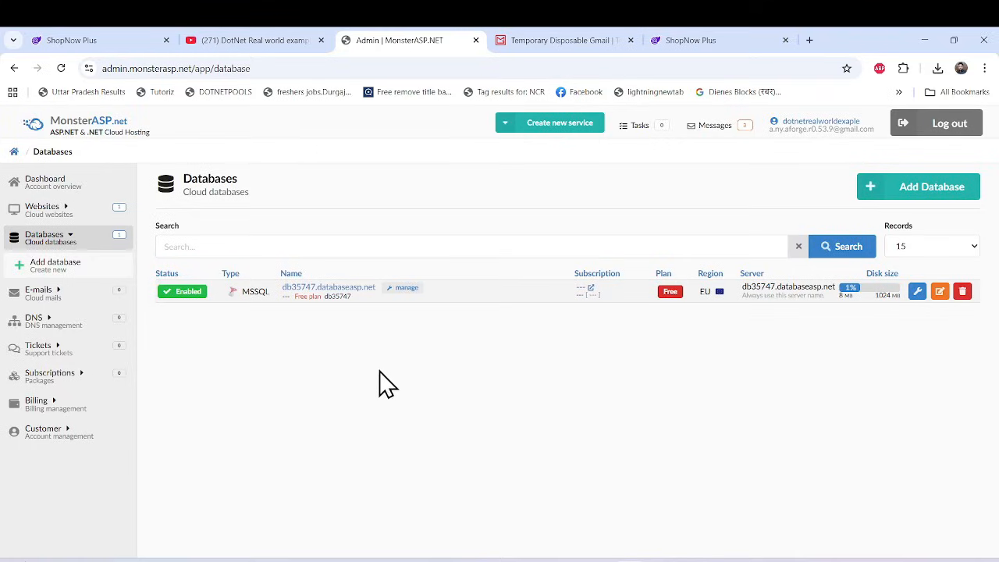
left_click(349, 292)
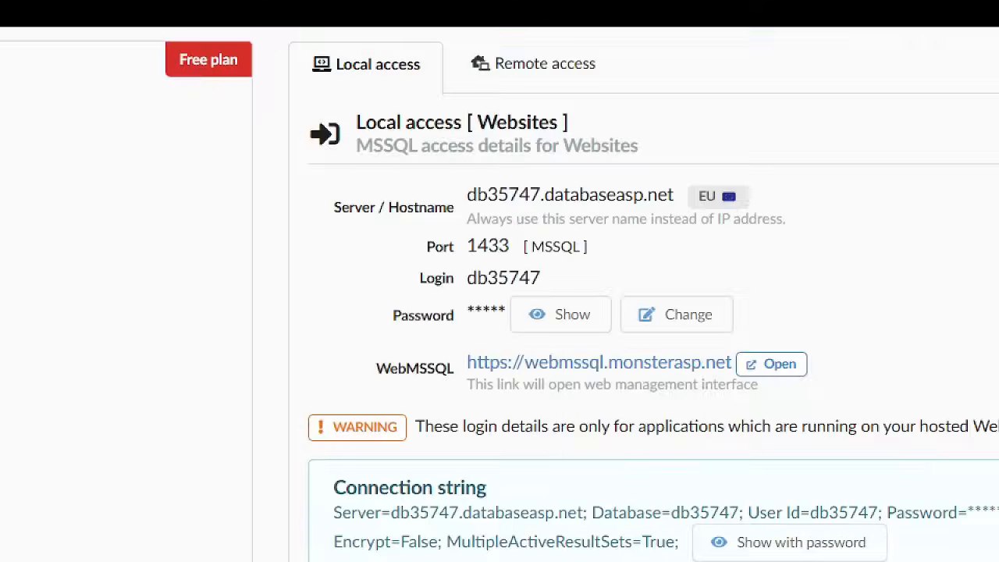
Open the WebMSSQL page from db35747's local access details and examine the web interfaces offered there.
left_click_drag(354, 342, 884, 404)
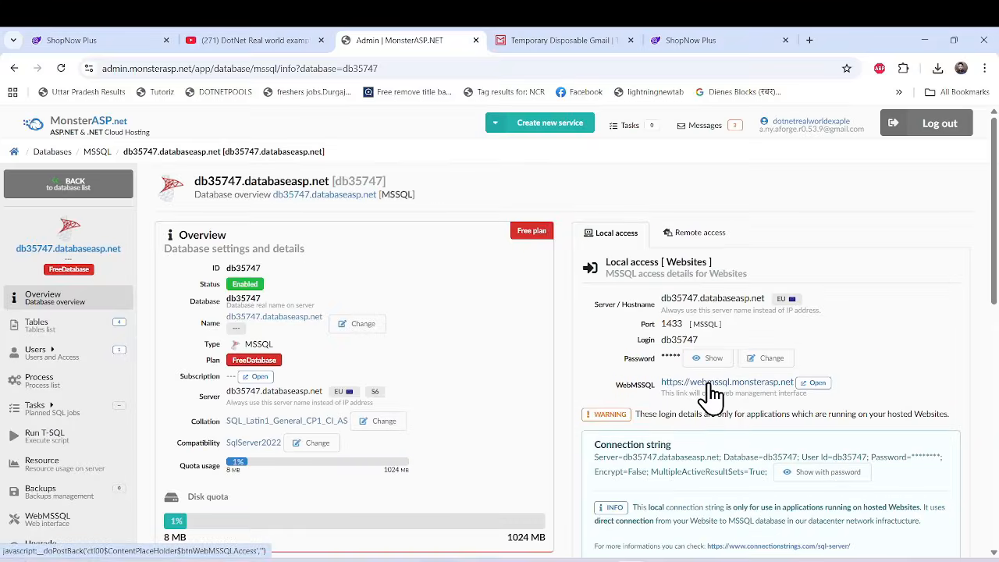
left_click(709, 384)
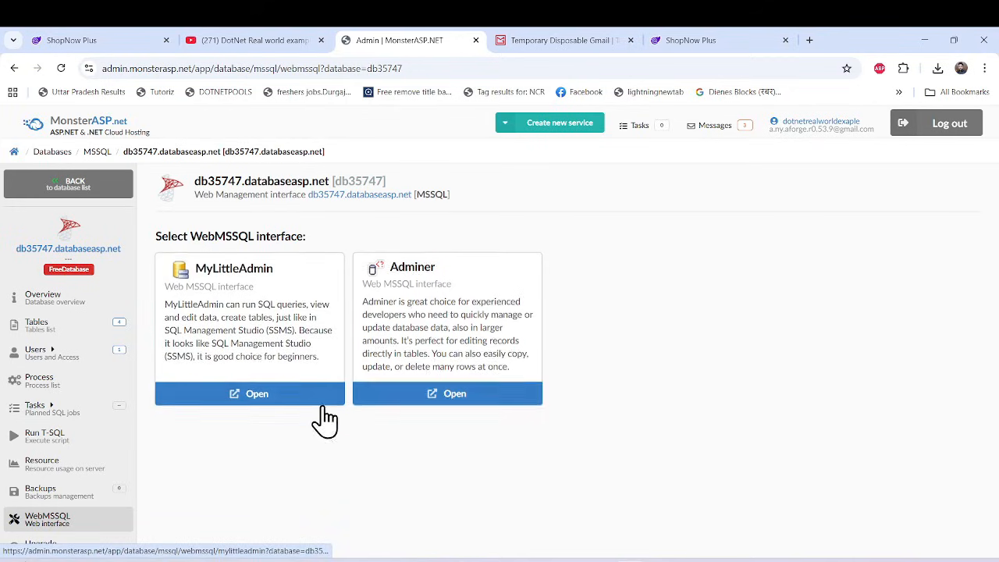
mouse_move(7, 80)
left_mouse_down()
mouse_move(319, 439)
mouse_move(784, 430)
left_mouse_up()
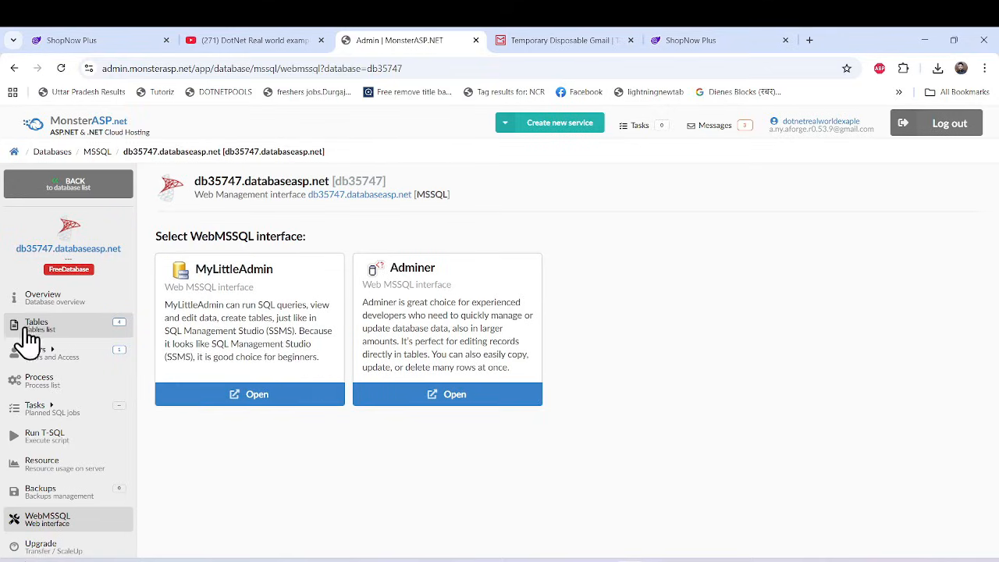
Open the hosting panel's table list for database db35747 and review the tables in it.
left_click(165, 357)
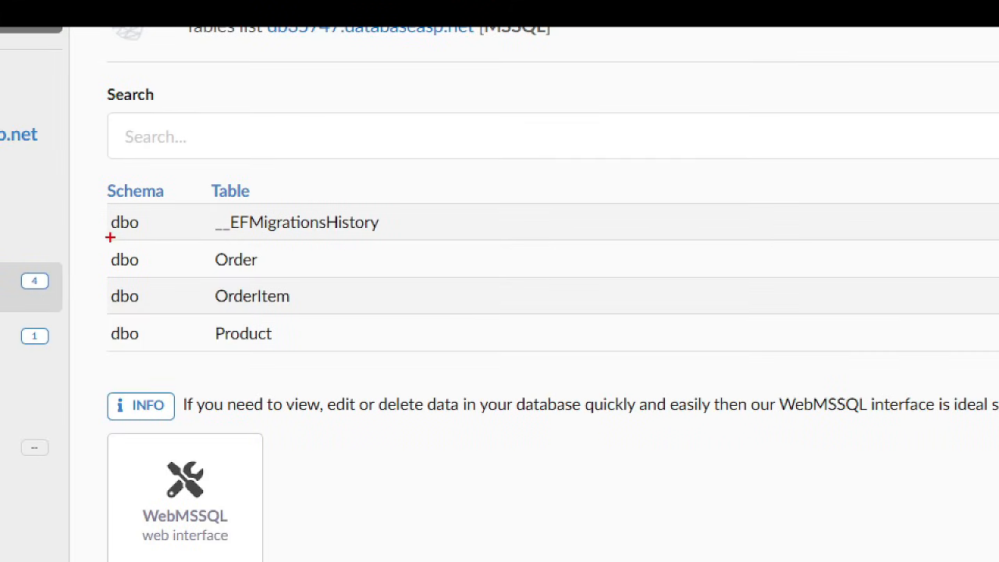
mouse_move(95, 191)
left_mouse_down()
mouse_move(270, 304)
mouse_move(559, 379)
left_mouse_up()
key("Escape")
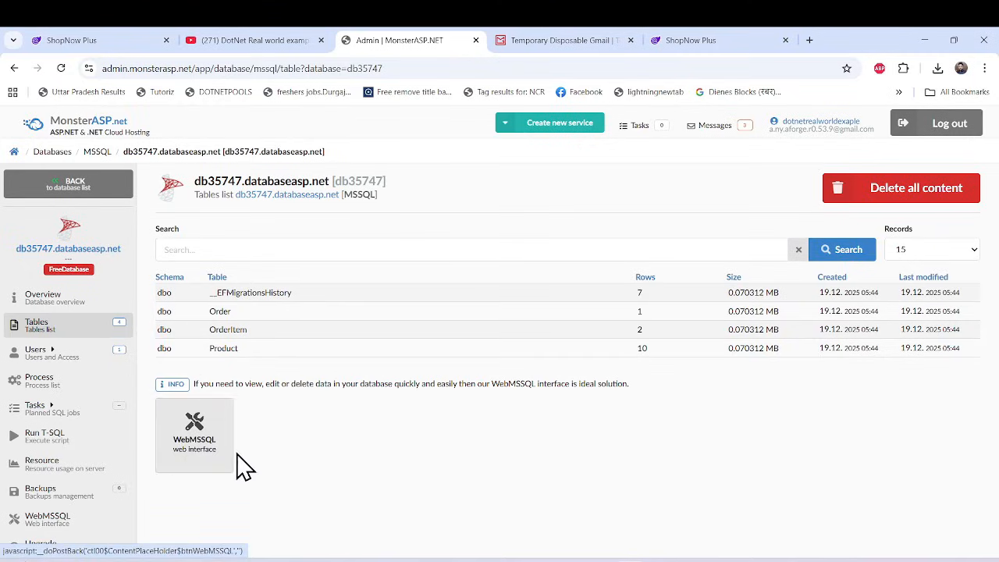
Launch the MyLittleAdmin web interface for db35747 and expand the database down to its individual tables.
left_click(201, 452)
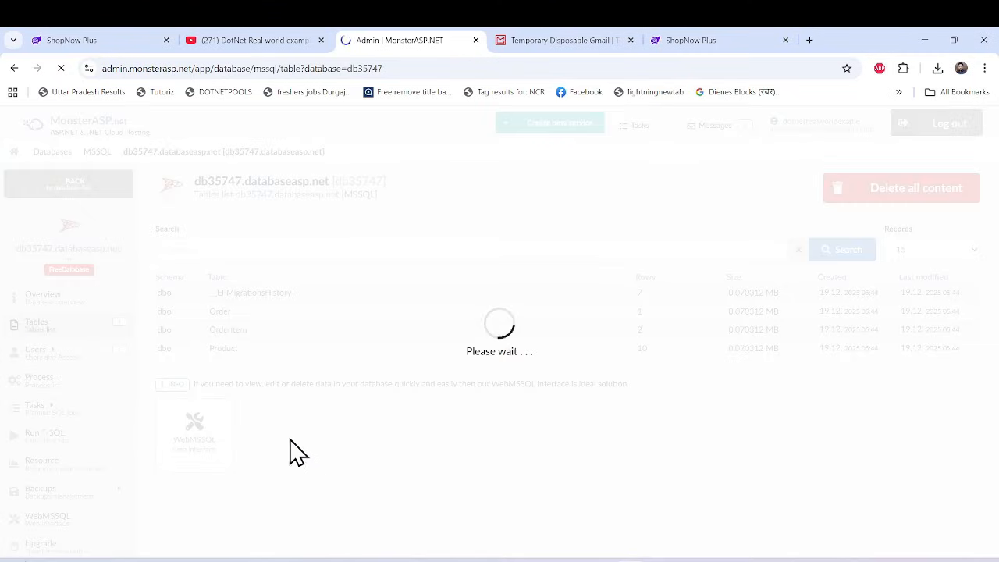
left_click(259, 394)
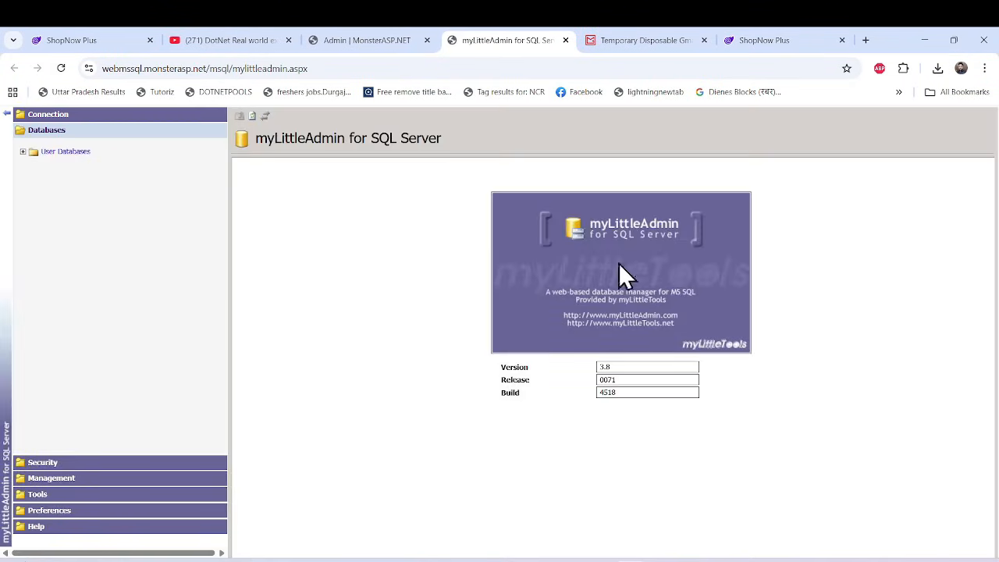
left_click(23, 152)
left_click(34, 162)
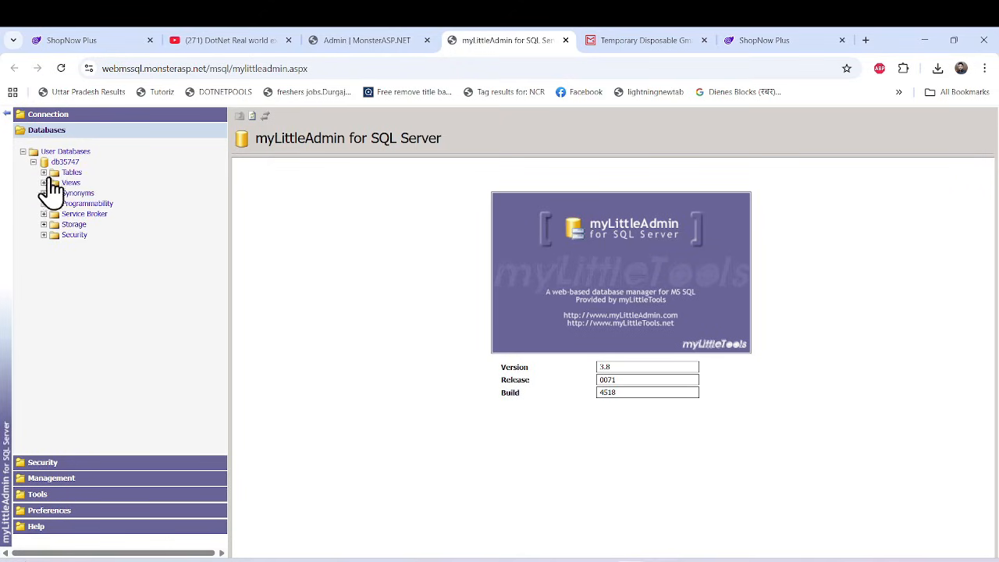
left_click(43, 173)
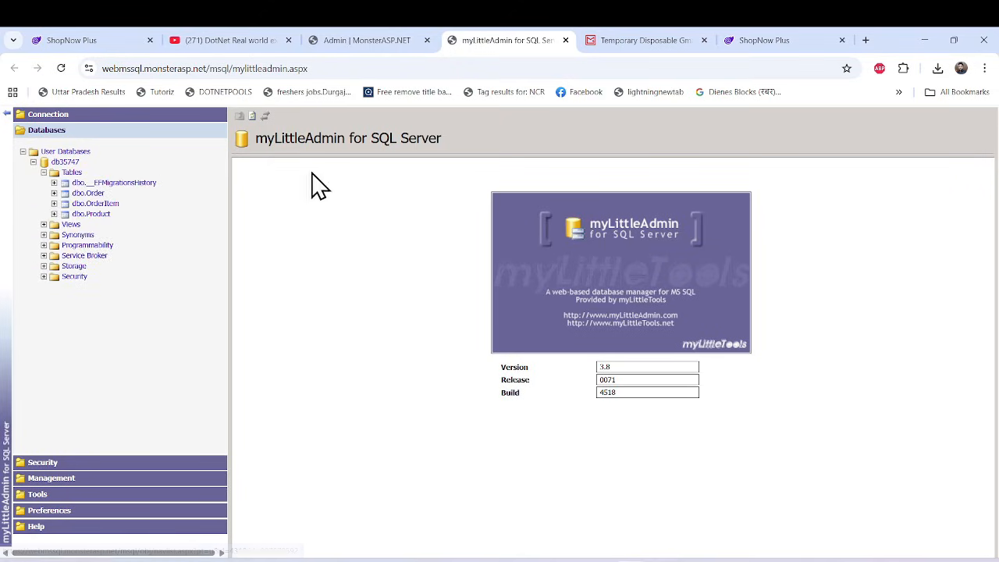
Return to the MonsterASP.NET account dashboard and look over its websites, databases and other service sections.
left_click(376, 40)
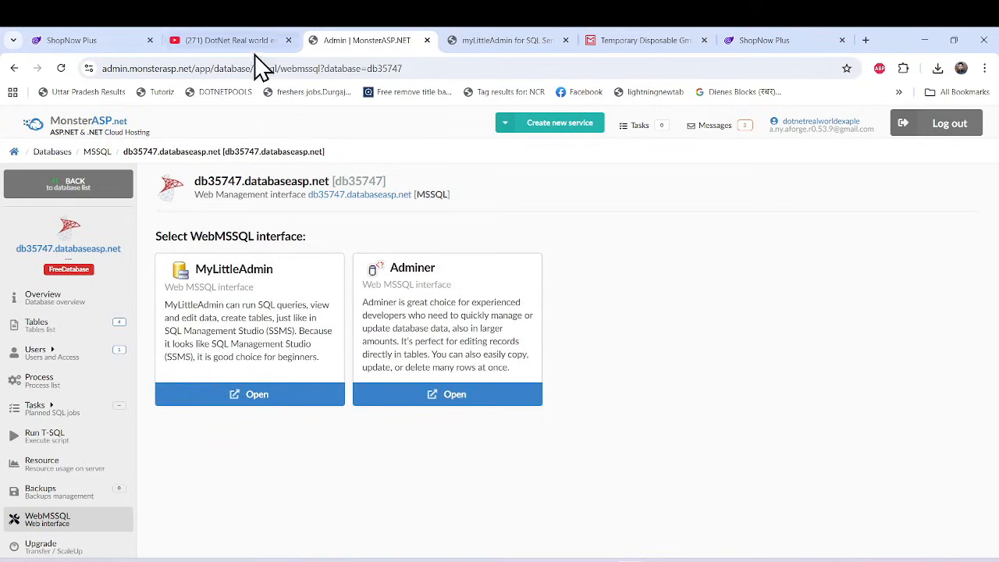
left_click(47, 134)
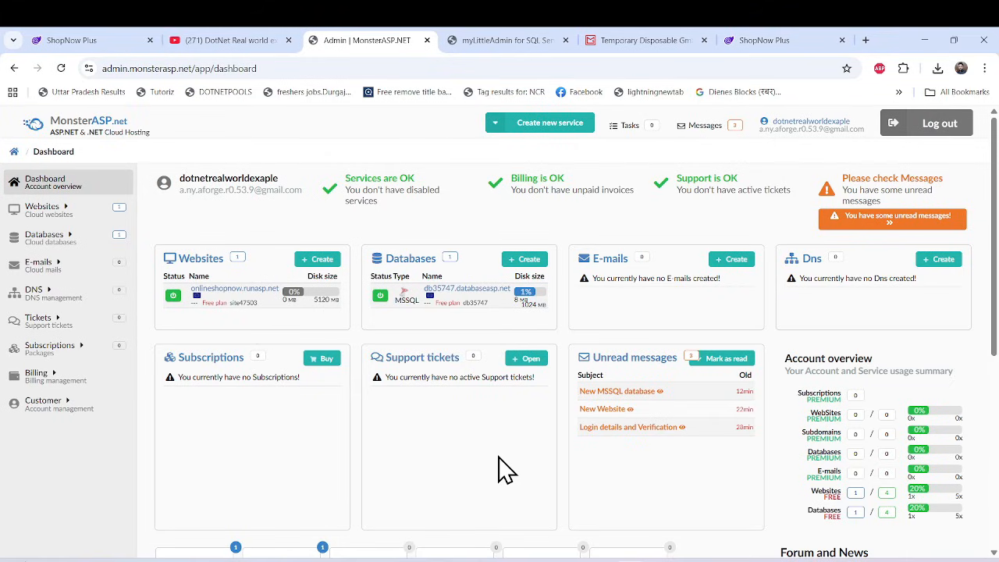
scroll(817, 446, "down", 2)
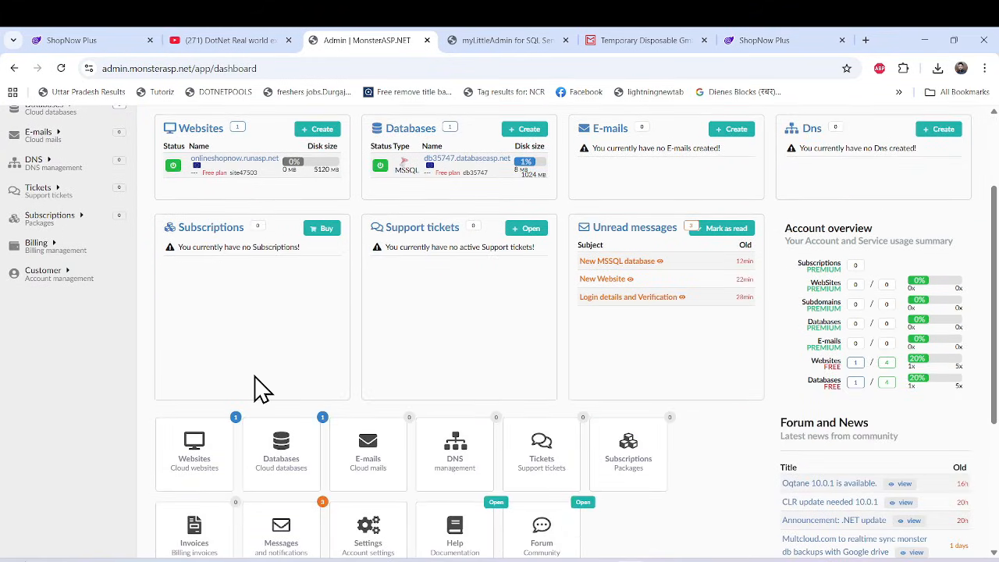
scroll(262, 388, "up", 2)
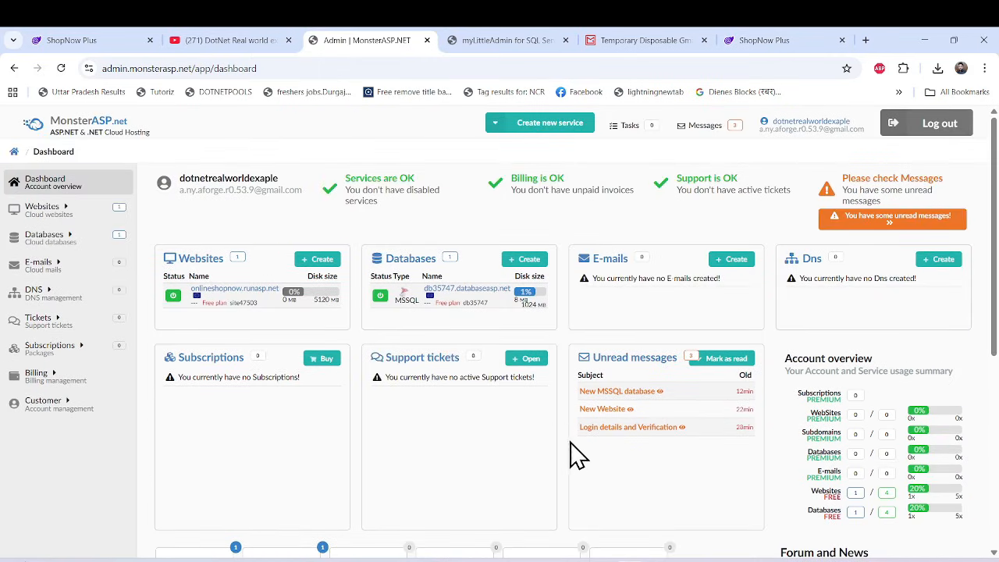
left_click(67, 130)
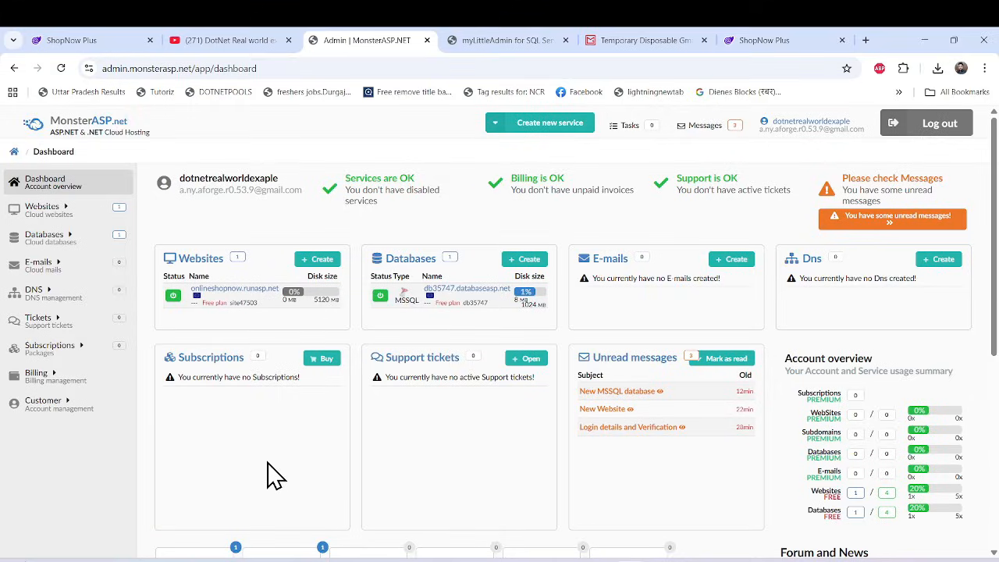